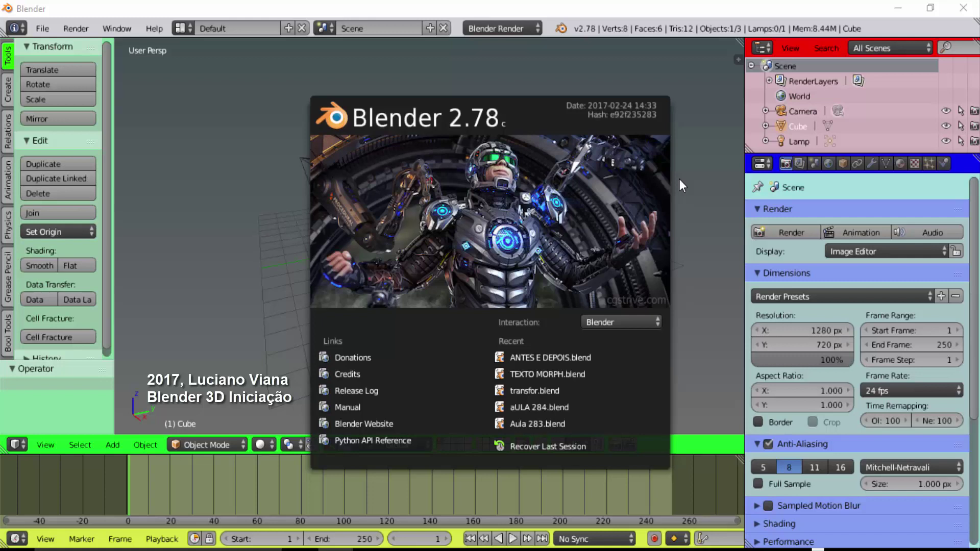
# Dismiss the splash, delete the default cube and add a Text object at the origin
pyautogui.click(680, 180)
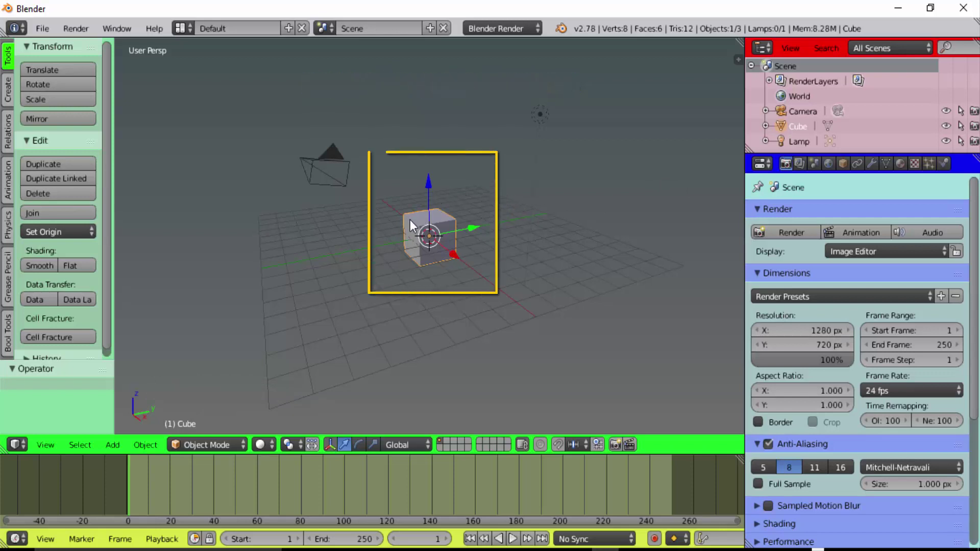
pyautogui.press('x')
pyautogui.click(473, 160)
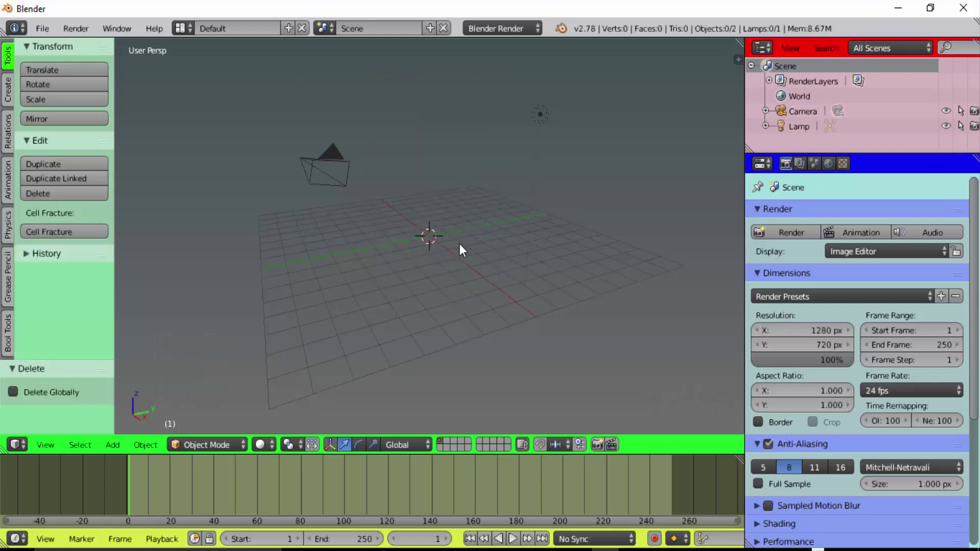
pyautogui.scroll(3, 466, 268)
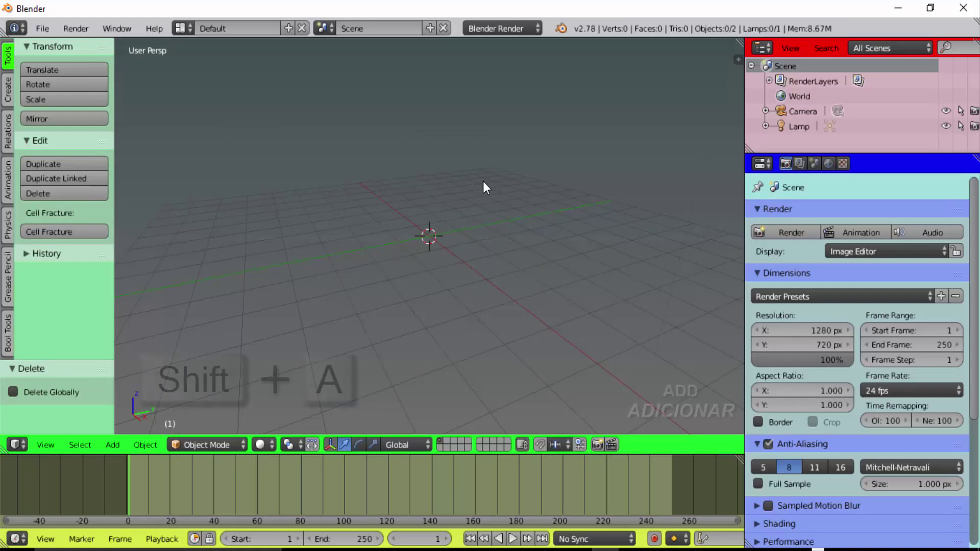
pyautogui.hotkey('shift', 'a')
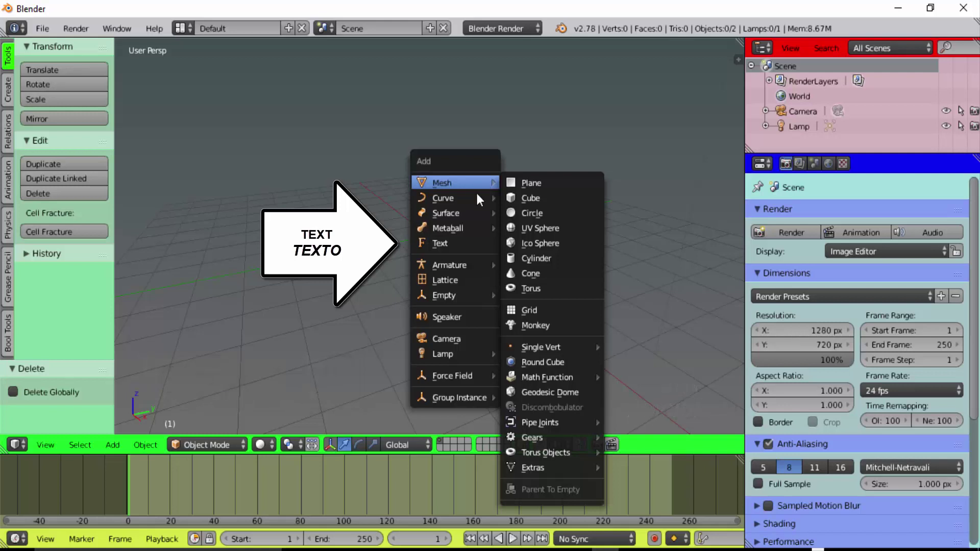
pyautogui.click(428, 239)
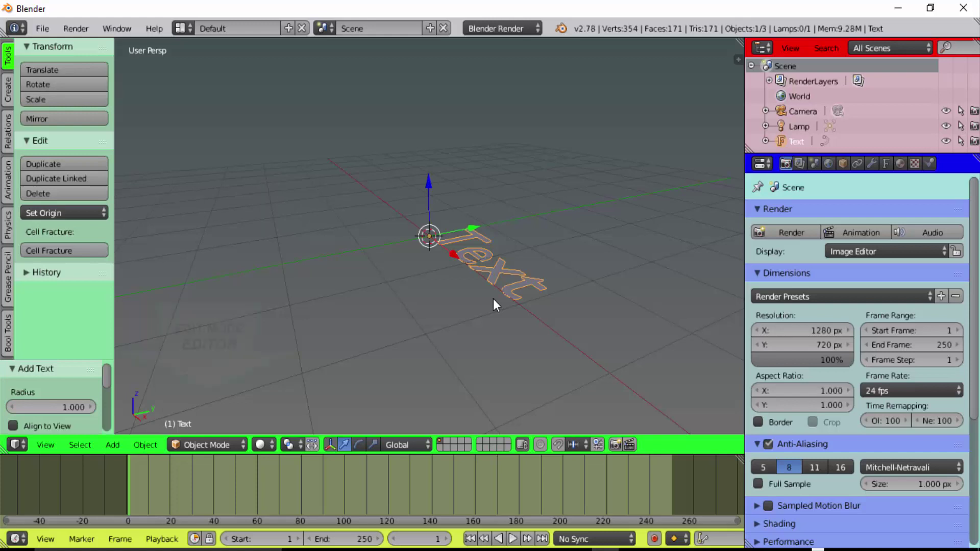
# In Edit Mode, replace the word Text with ANTES, then return to Object Mode
pyautogui.click(206, 443)
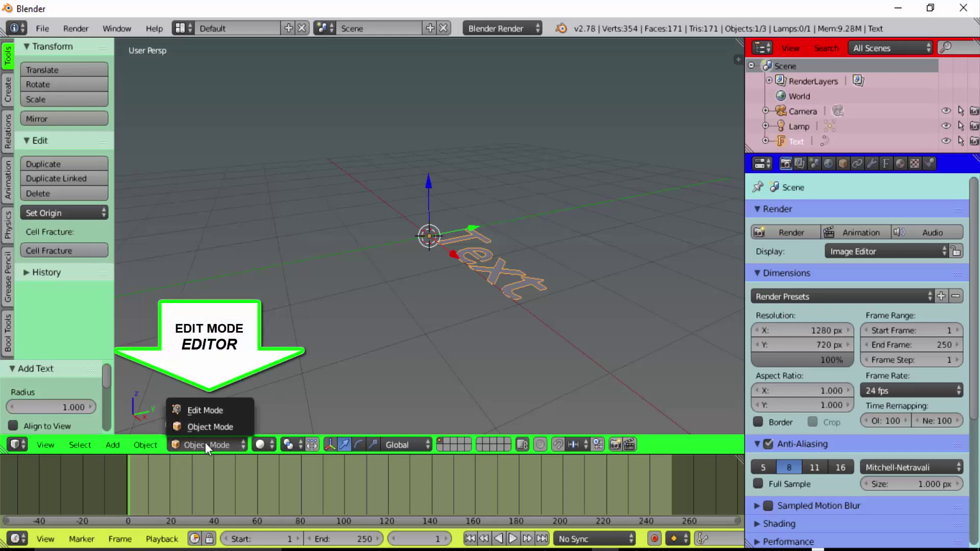
pyautogui.click(210, 412)
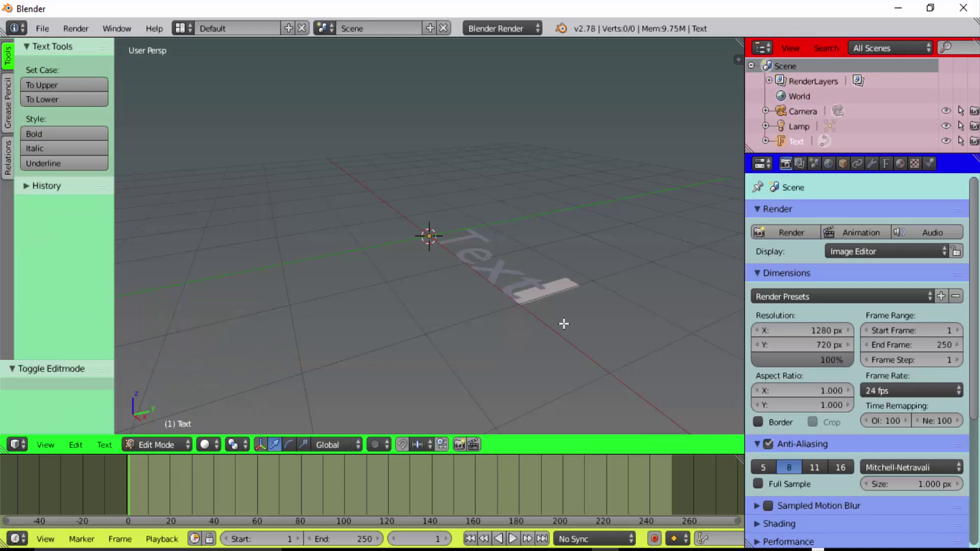
pyautogui.press('BackSpace')
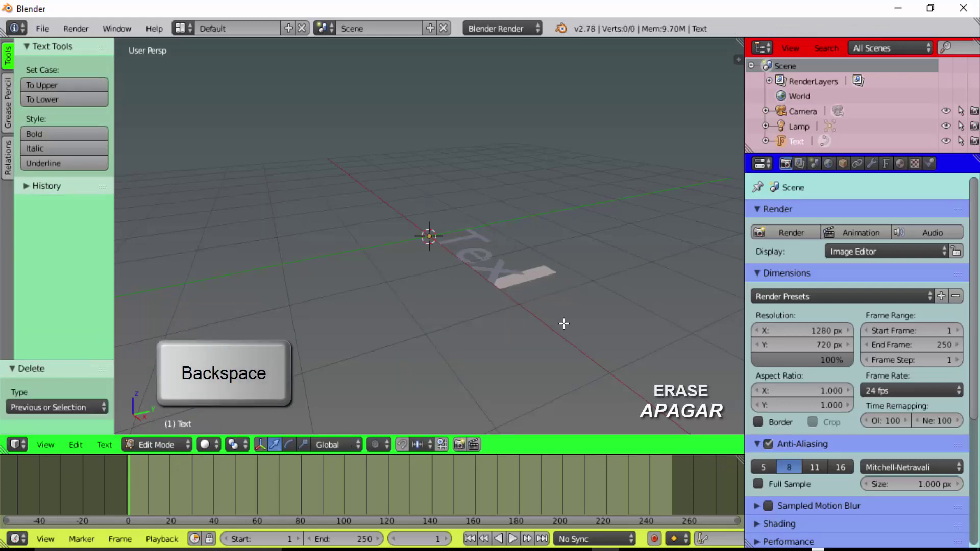
pyautogui.press('BackSpace')
pyautogui.press('BackSpace')
pyautogui.press('BackSpace')
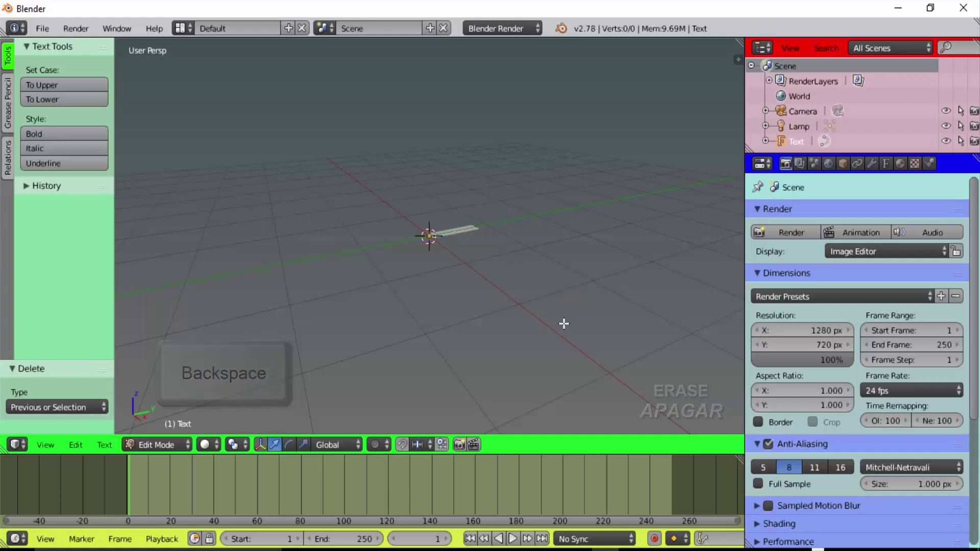
pyautogui.write('ANTE')
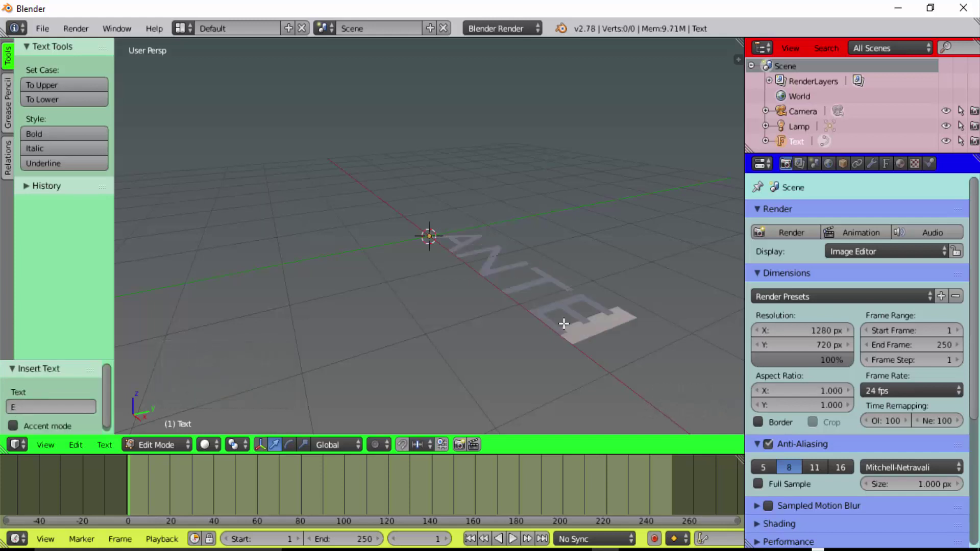
pyautogui.write('S')
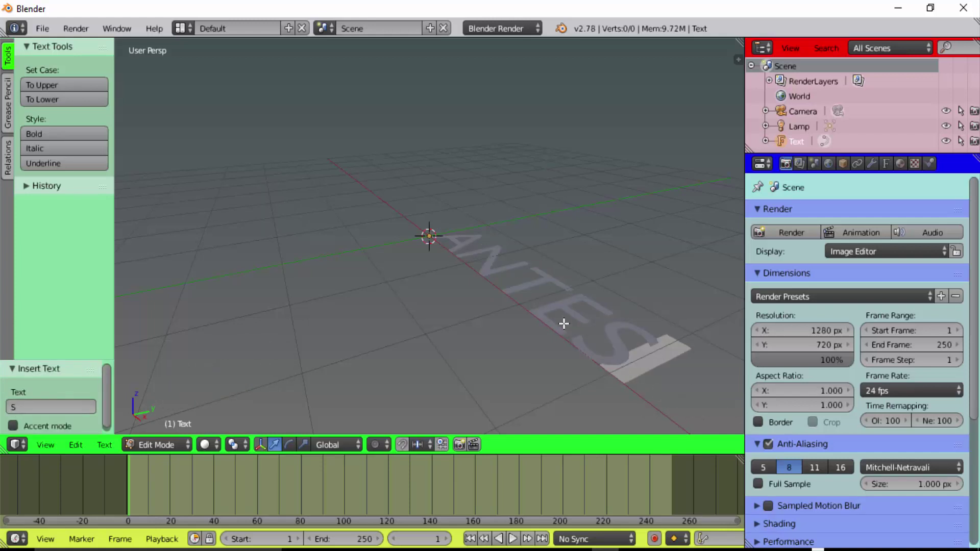
pyautogui.click(166, 445)
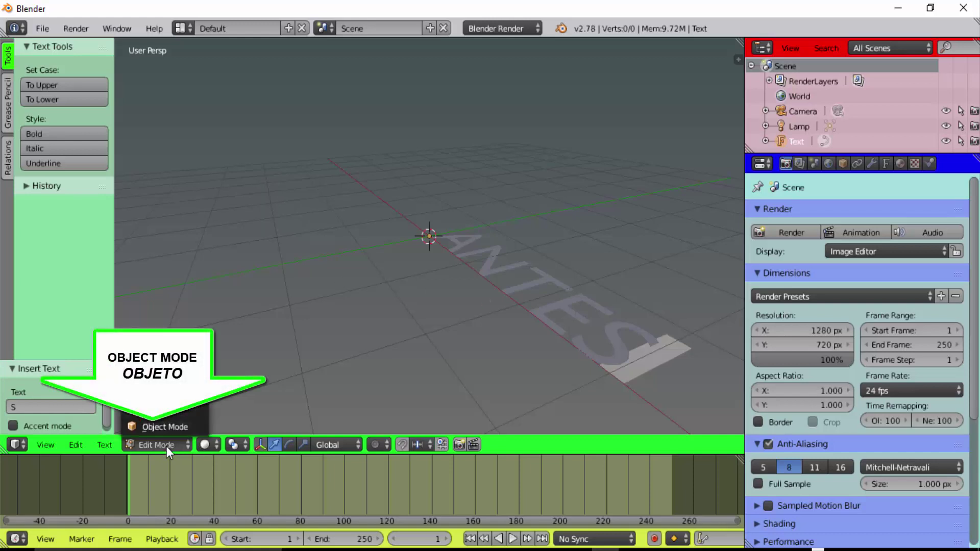
pyautogui.click(170, 428)
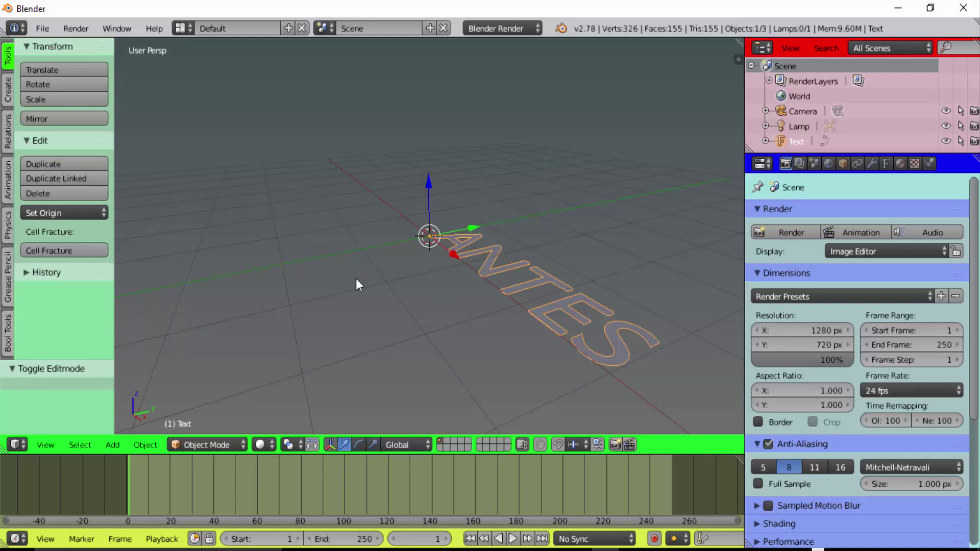
# Rotate the ANTES text 90 degrees around the X axis so it stands upright
pyautogui.press('r')
pyautogui.press('x')
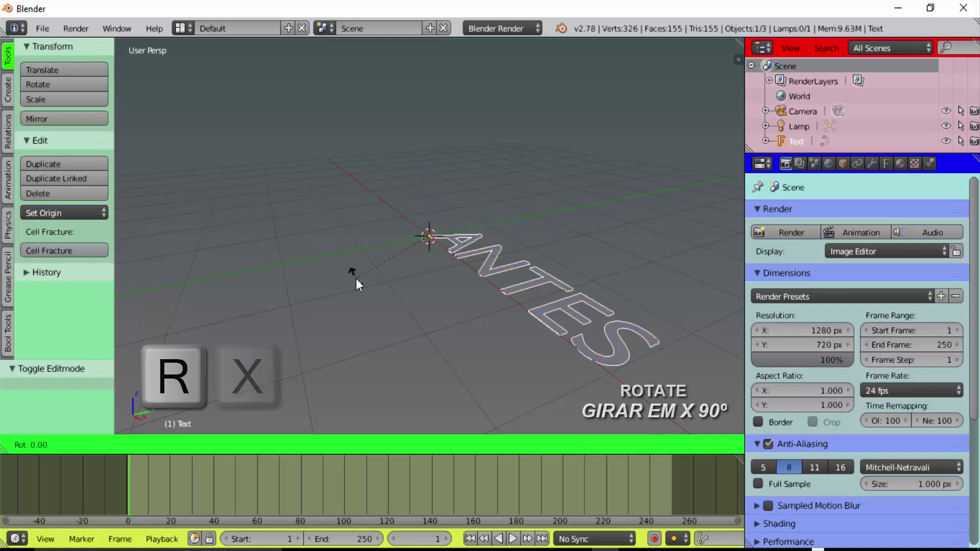
pyautogui.press('9')
pyautogui.press('0')
pyautogui.press('Return')
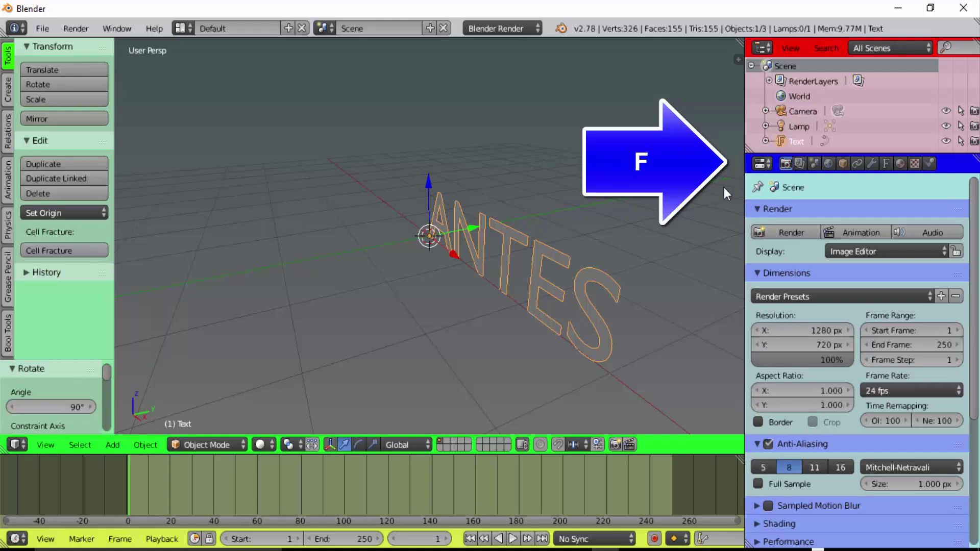
# In the text's geometry settings, set Extrude 0.1, Bevel Depth 0.03 and Bevel Resolution 2
pyautogui.click(886, 167)
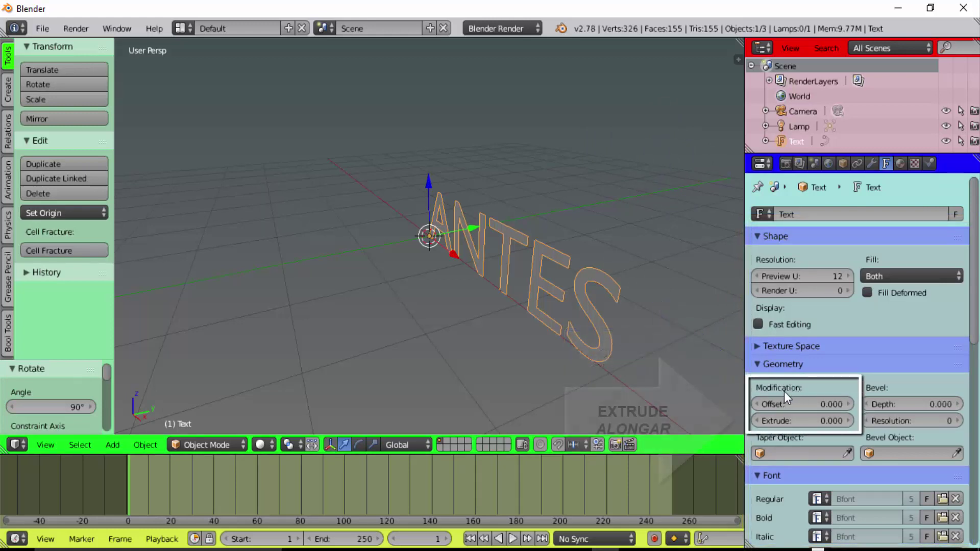
pyautogui.click(805, 418)
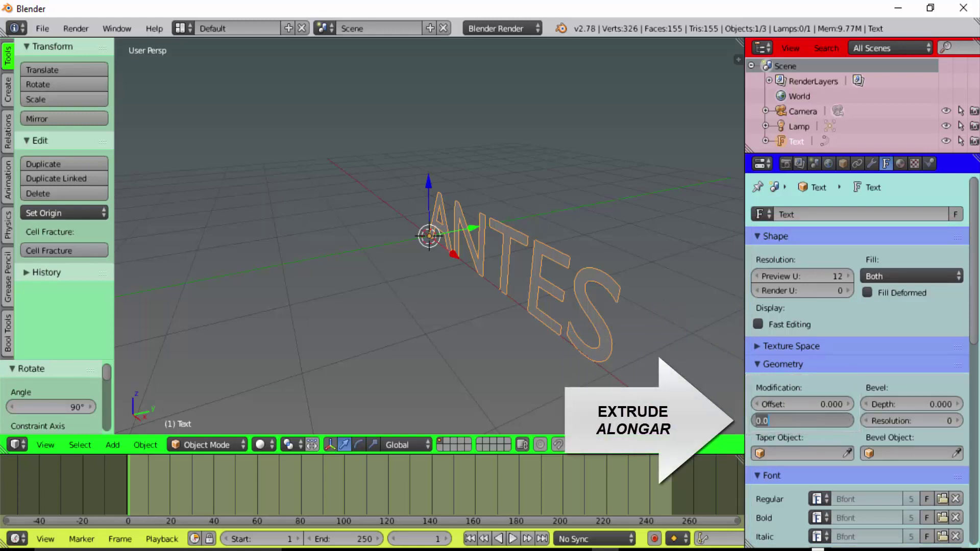
pyautogui.press('BackSpace')
pyautogui.write('1')
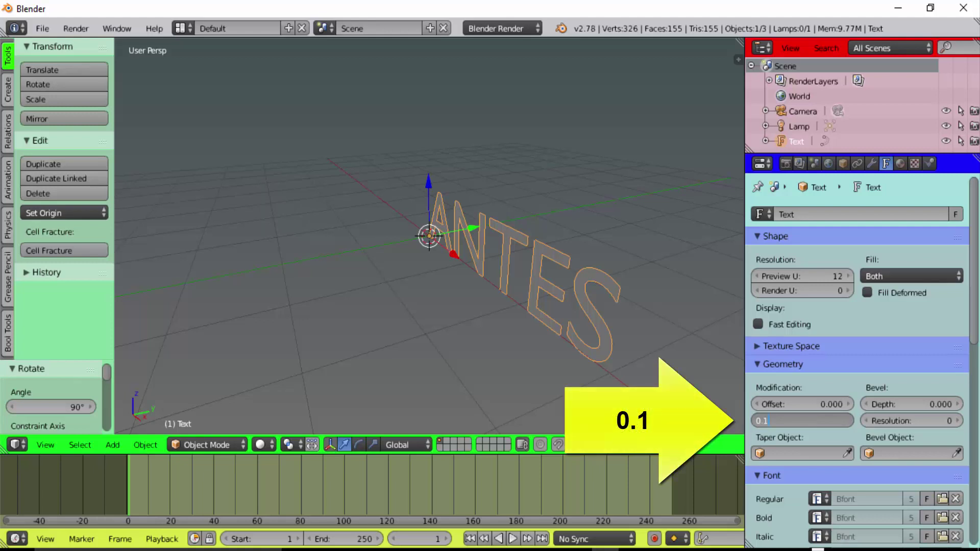
pyautogui.press('Return')
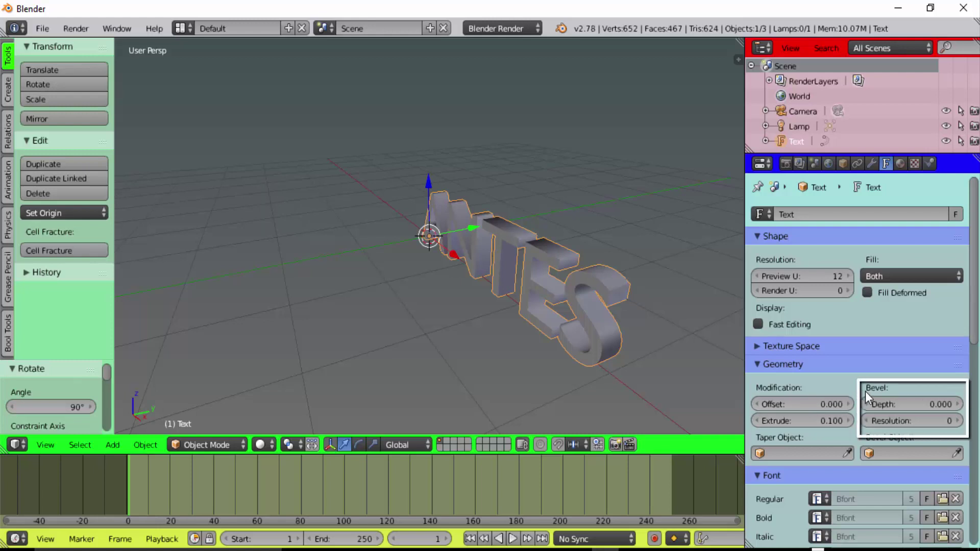
pyautogui.click(913, 404)
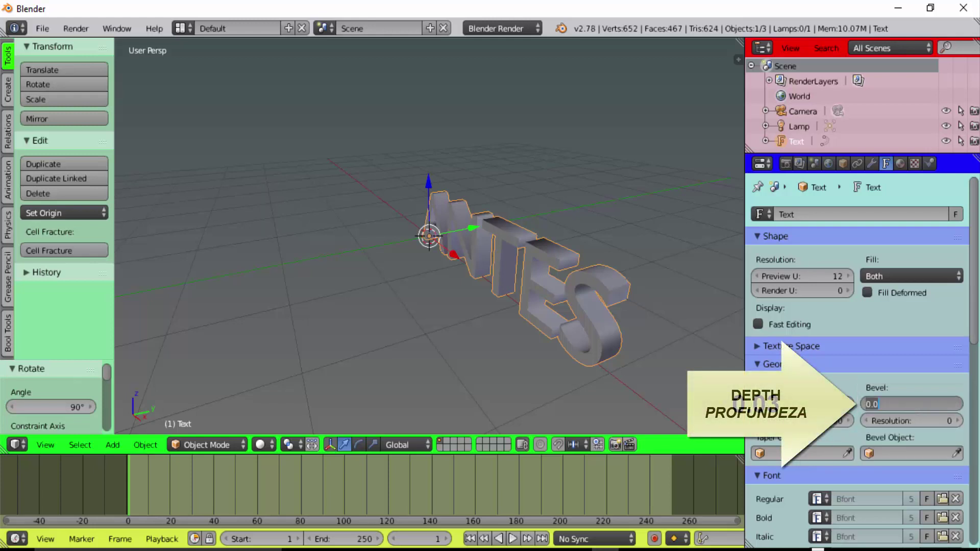
pyautogui.write('0.0')
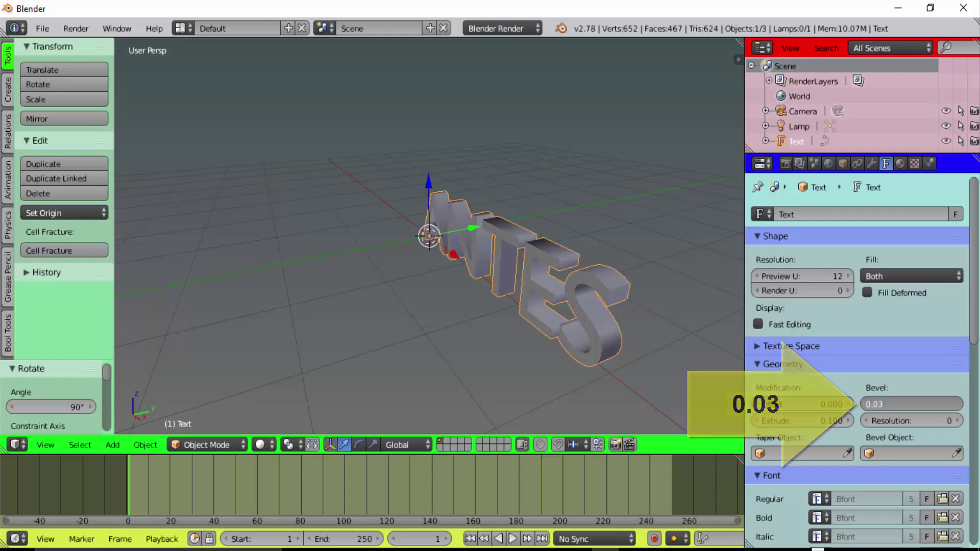
pyautogui.press('Return')
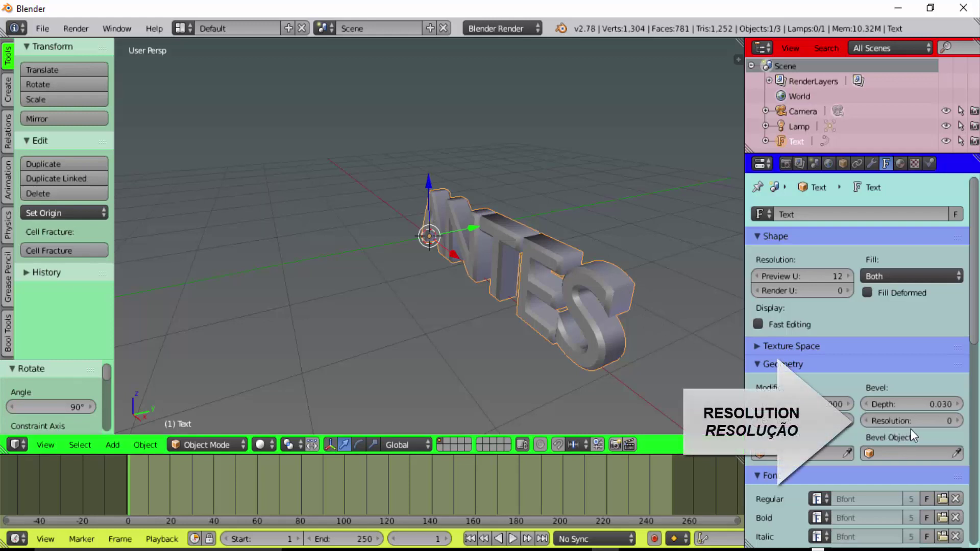
pyautogui.click(957, 421)
pyautogui.click(958, 421)
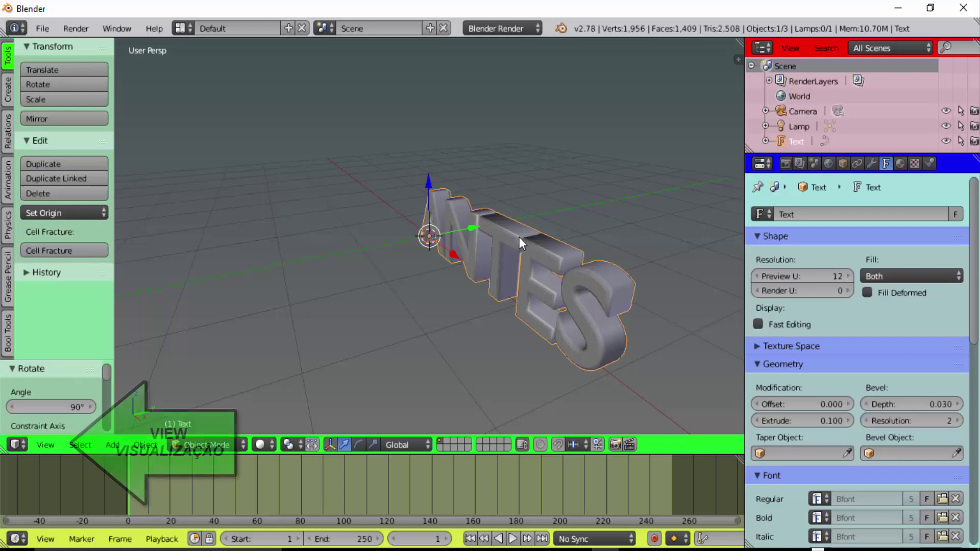
# Switch the viewport to an orthographic front view of the text
pyautogui.click(60, 442)
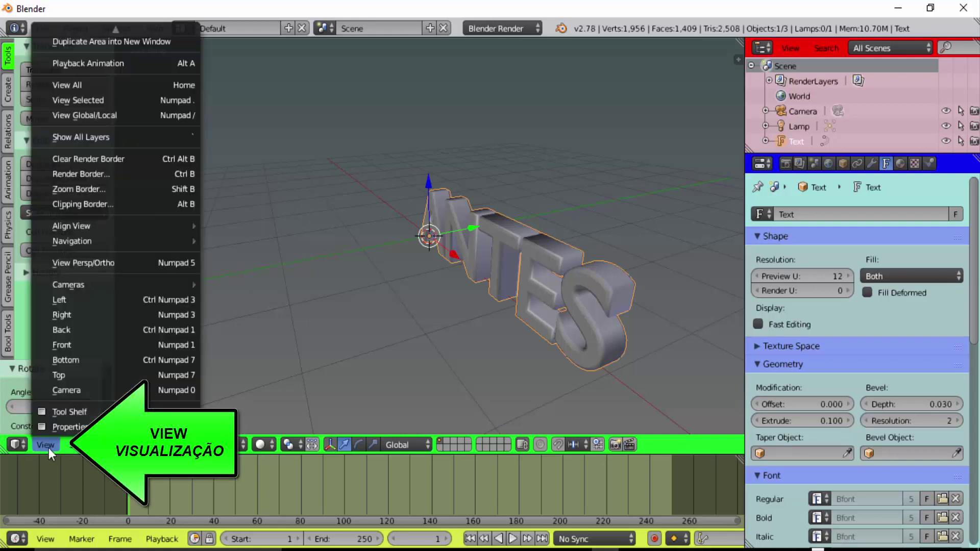
pyautogui.click(81, 346)
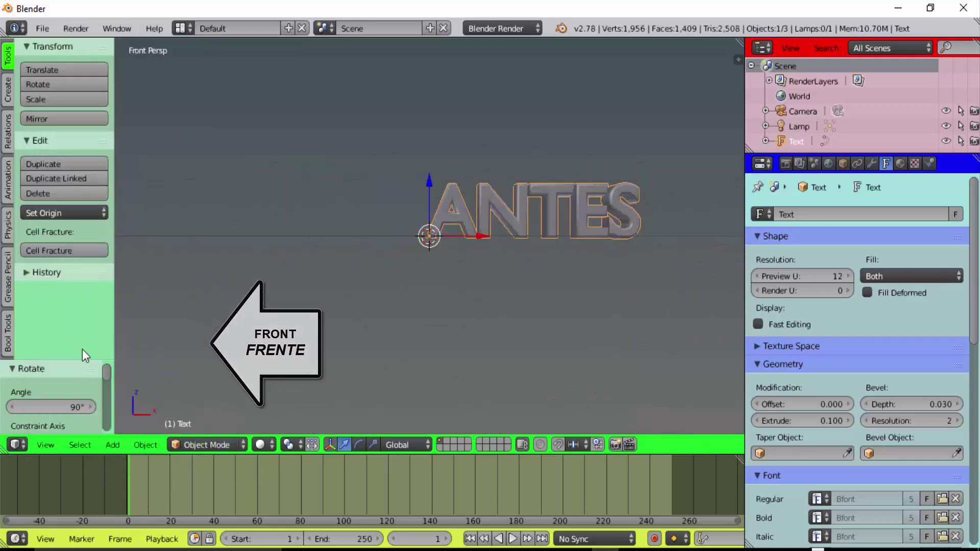
pyautogui.click(41, 445)
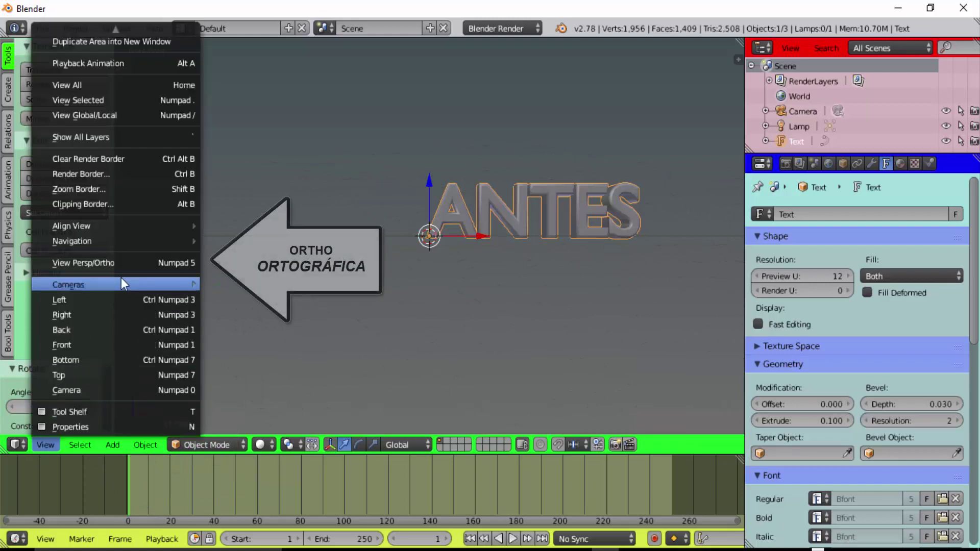
pyautogui.click(130, 262)
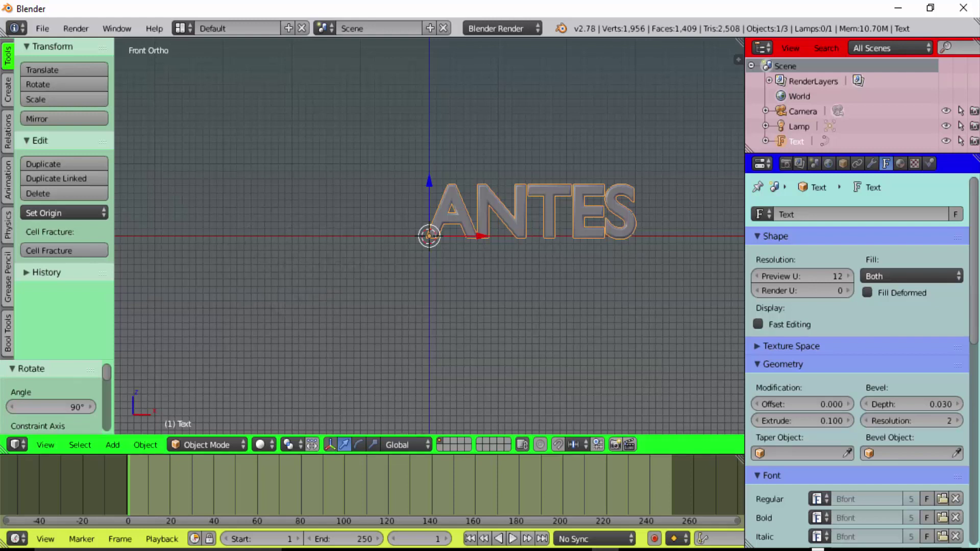
# Center-align the ANTES text, widen letter spacing to 1.2, and return to perspective view
pyautogui.moveTo(975, 238); pyautogui.dragTo(977, 426)
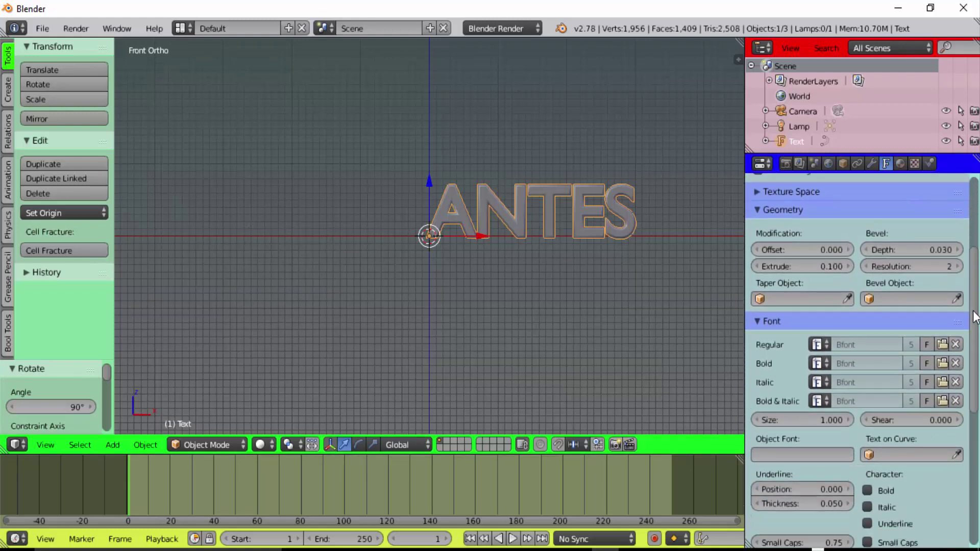
pyautogui.scroll(-3, 935, 363)
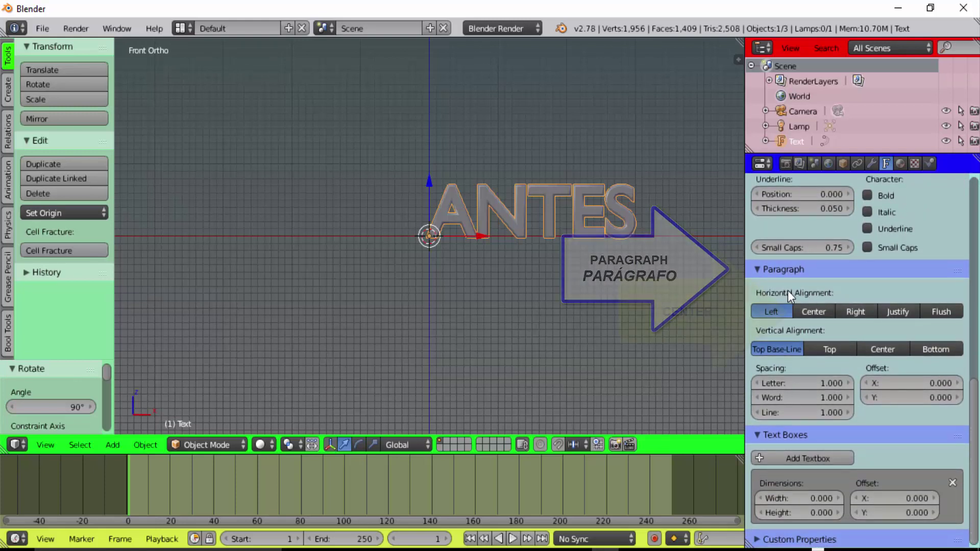
pyautogui.click(813, 311)
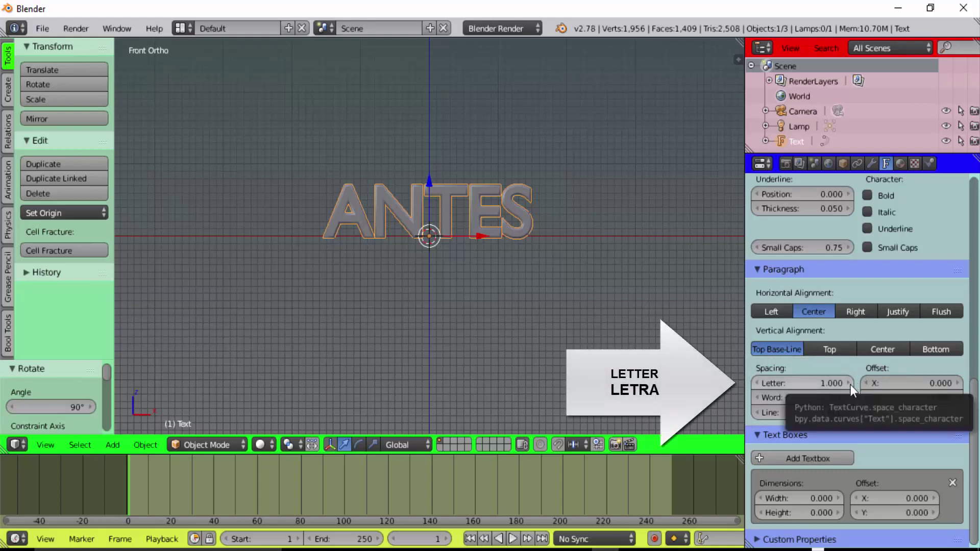
pyautogui.moveTo(850, 385); pyautogui.dragTo(863, 385)
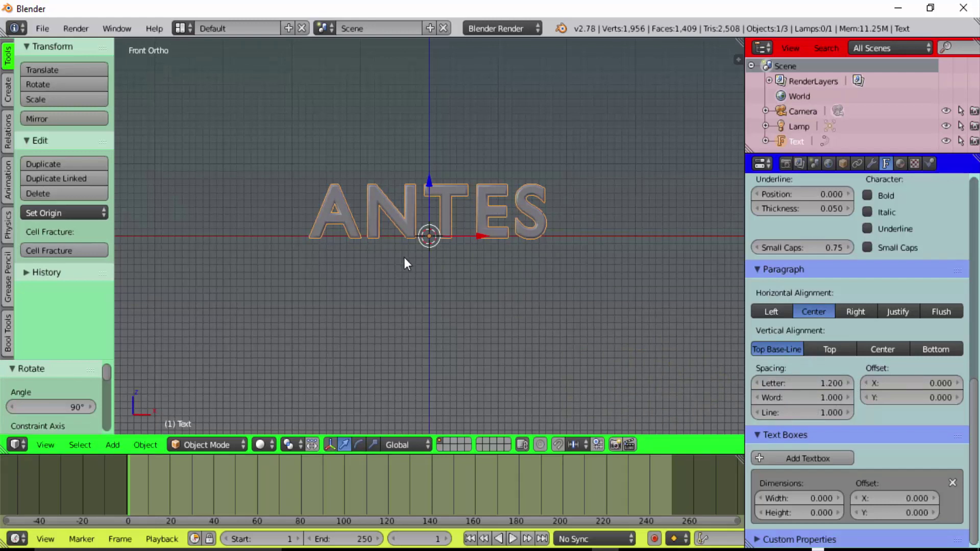
pyautogui.click(45, 445)
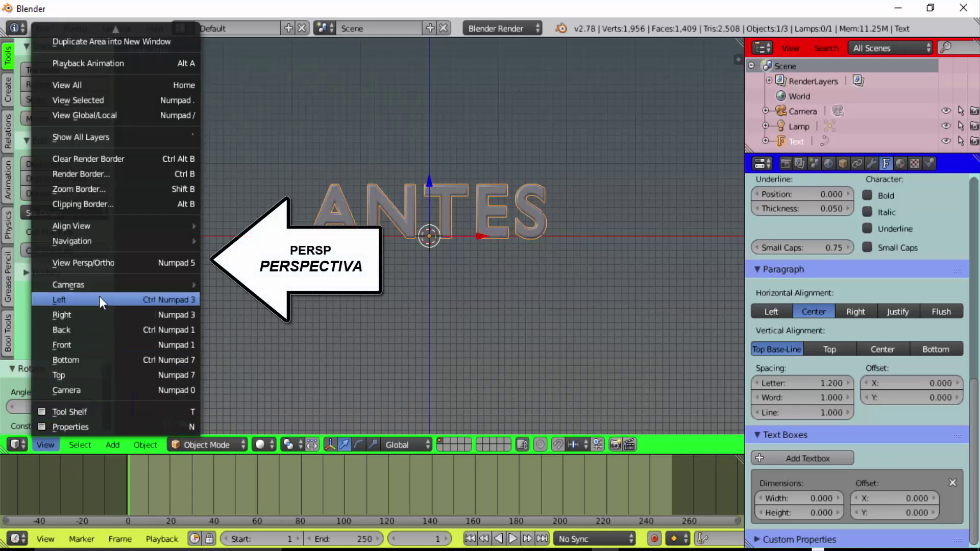
pyautogui.click(109, 262)
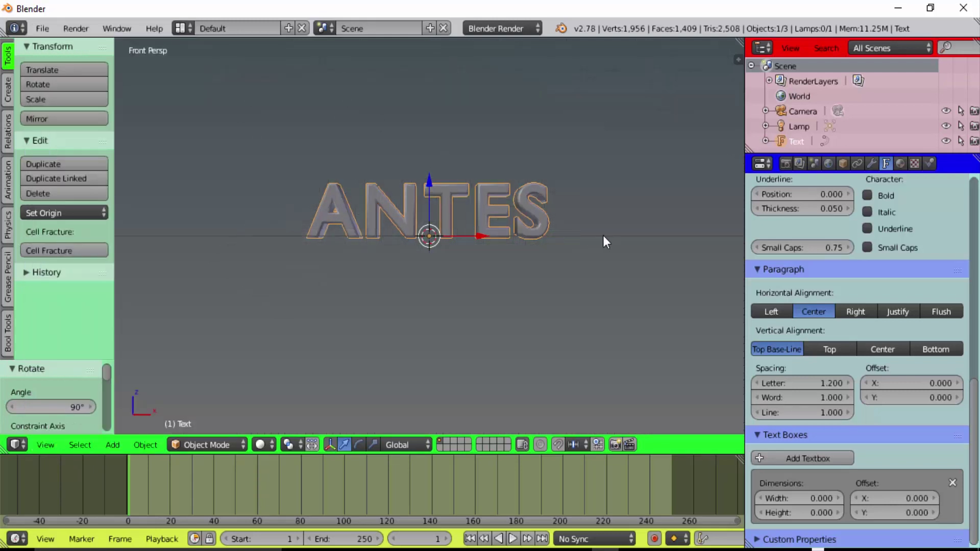
# Duplicate the ANTES text and move the copy about 2.22 units along the Y axis
pyautogui.moveTo(599, 235)
pyautogui.mouseDown(button='middle')
pyautogui.moveTo(571, 274)
pyautogui.moveTo(538, 289)
pyautogui.moveTo(513, 277)
pyautogui.mouseUp(button='middle')
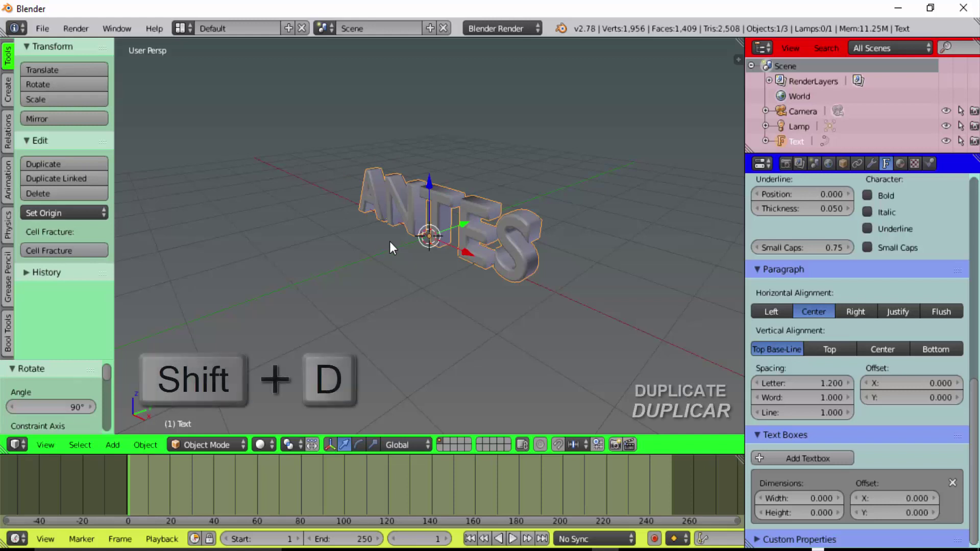
pyautogui.hotkey('shift', 'd')
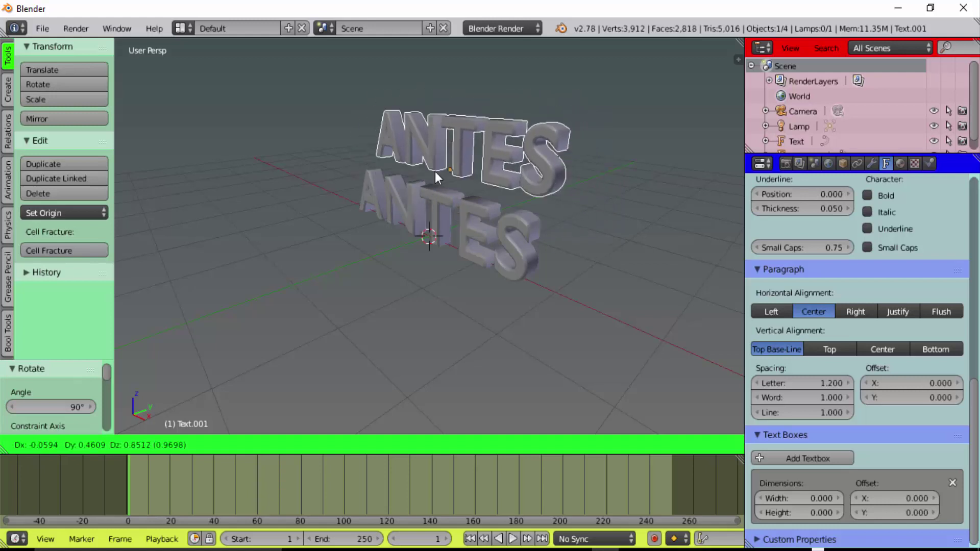
pyautogui.press('Escape')
pyautogui.press('Escape')
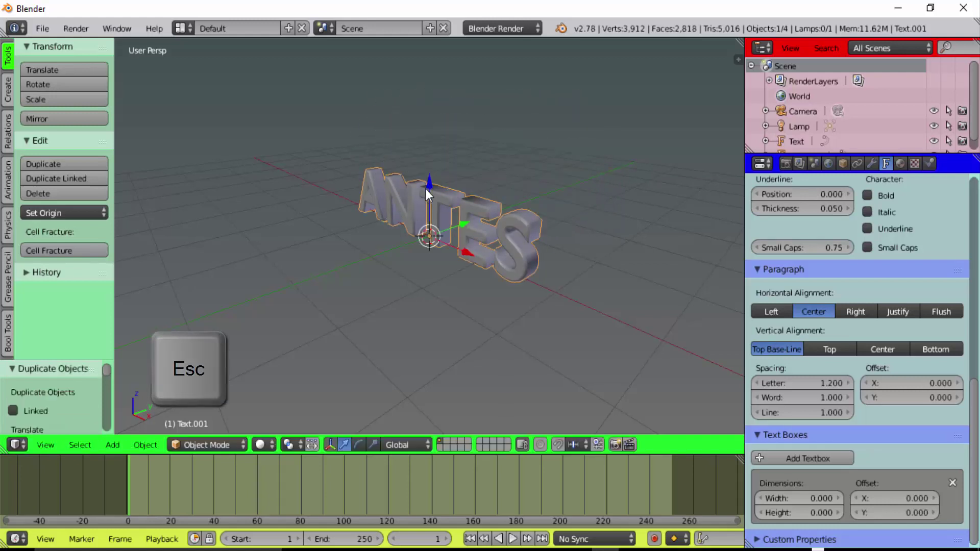
pyautogui.rightClick(459, 221)
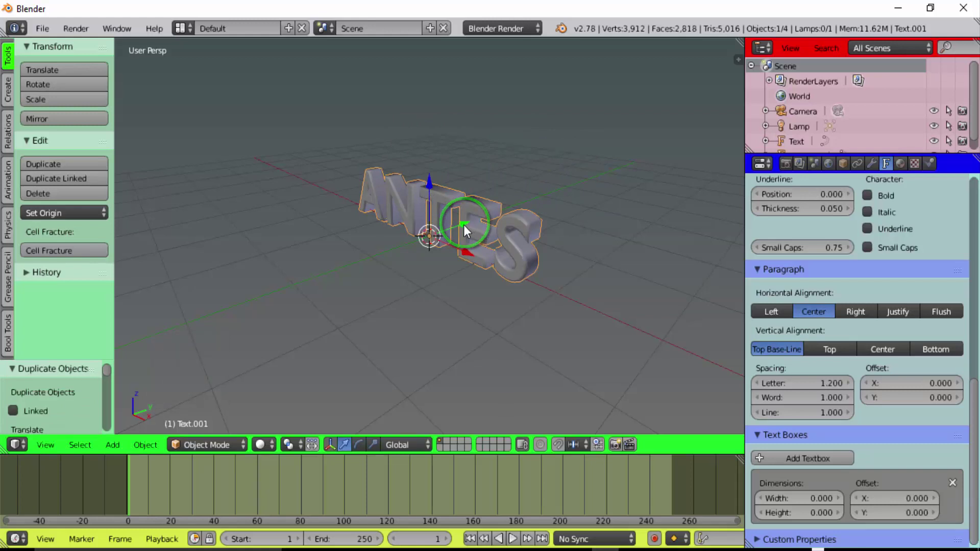
pyautogui.moveTo(463, 224); pyautogui.dragTo(366, 256)
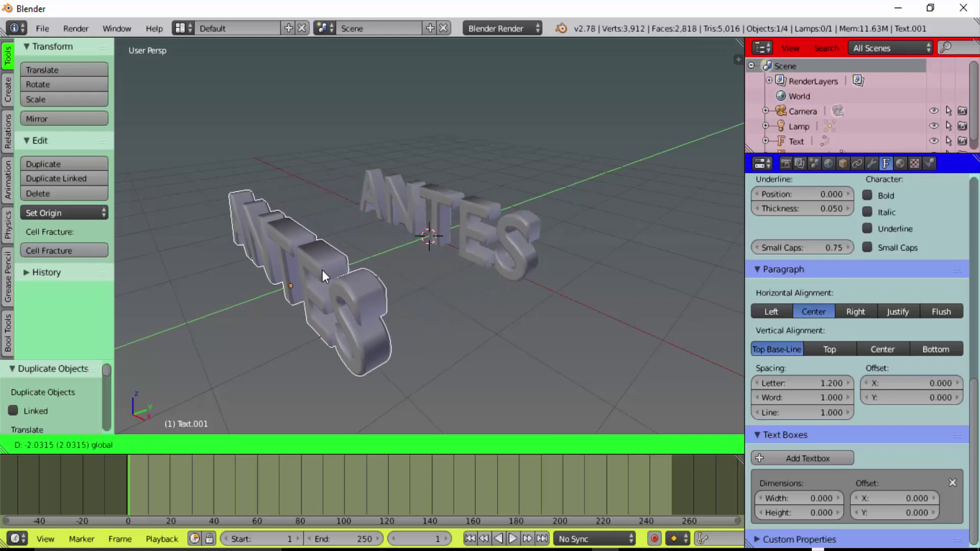
pyautogui.moveTo(365, 256); pyautogui.dragTo(306, 280)
pyautogui.moveTo(396, 298); pyautogui.dragTo(428, 278, button='middle')
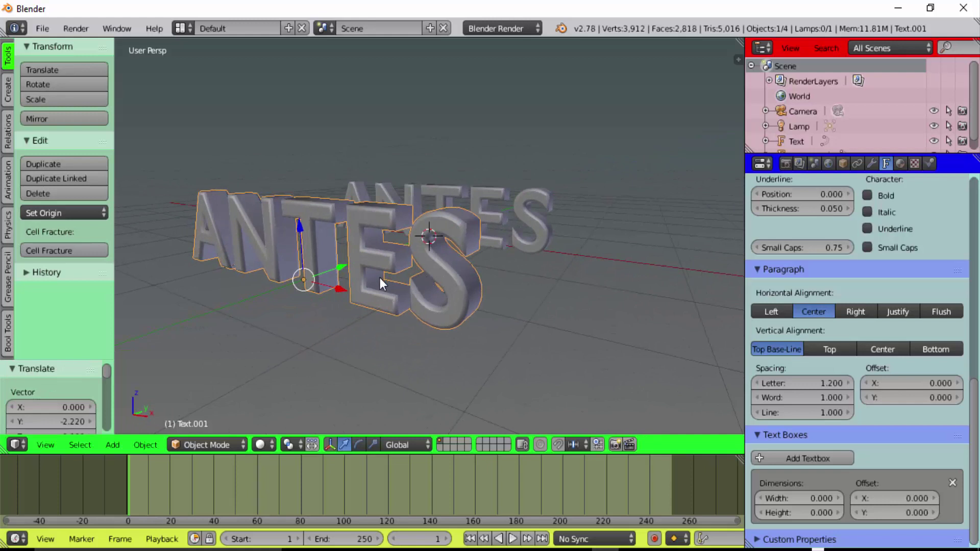
# In Edit Mode, change the copied text from ANTES to DEPOIS, then return to Object Mode
pyautogui.click(204, 443)
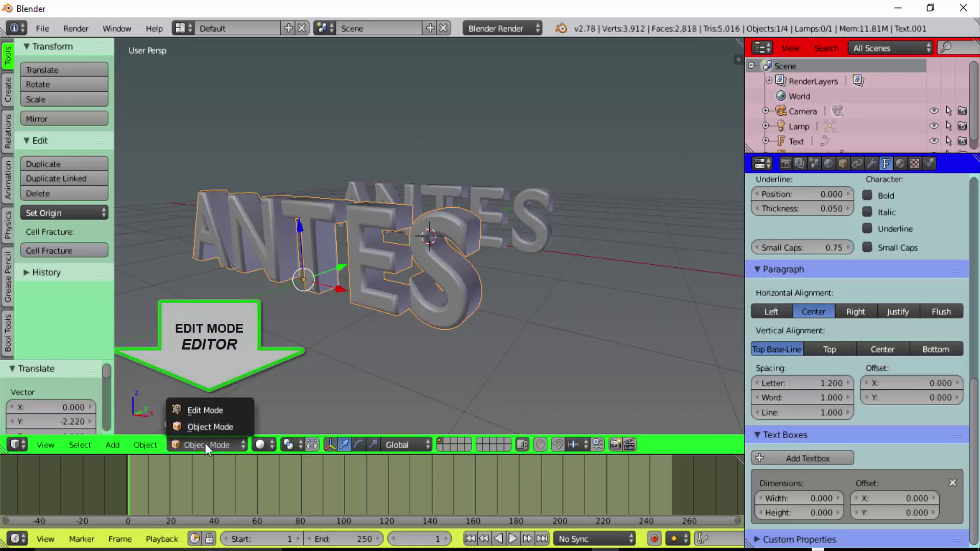
pyautogui.click(202, 413)
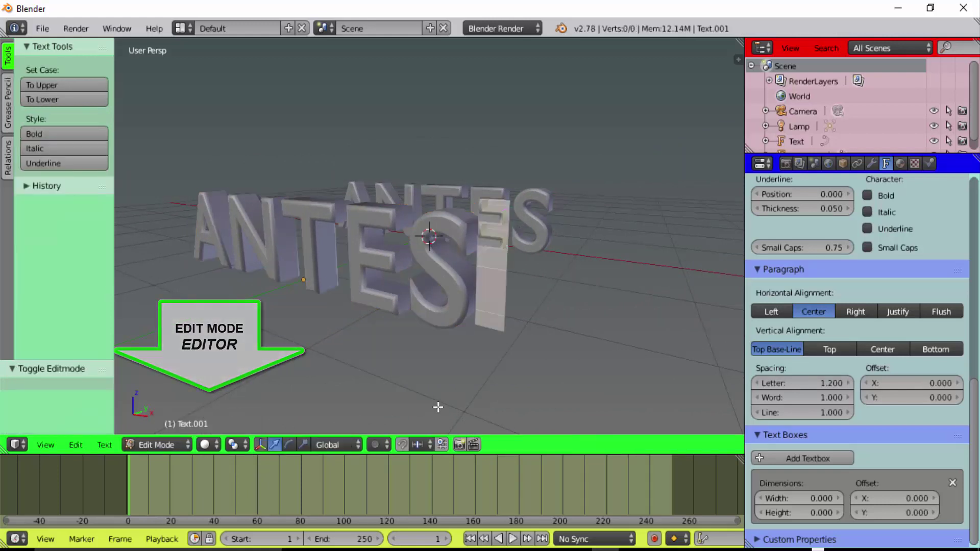
pyautogui.moveTo(501, 395); pyautogui.dragTo(491, 407, button='middle')
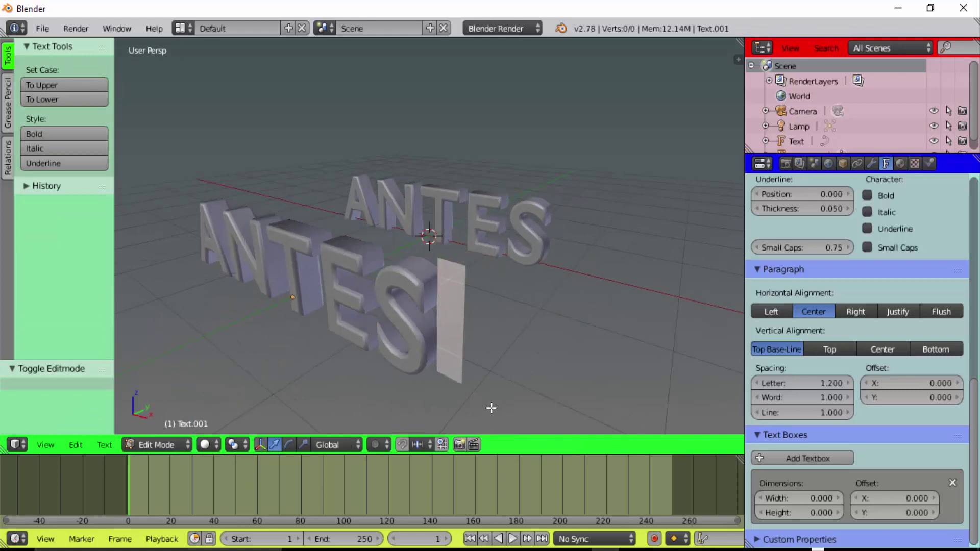
pyautogui.press('BackSpace')
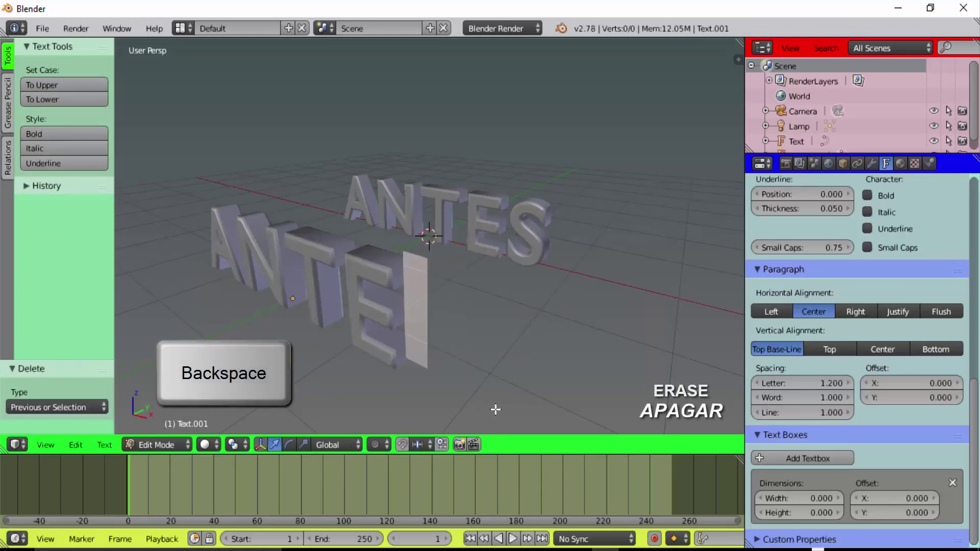
pyautogui.press('BackSpace')
pyautogui.press('BackSpace')
pyautogui.press('BackSpace')
pyautogui.press('BackSpace')
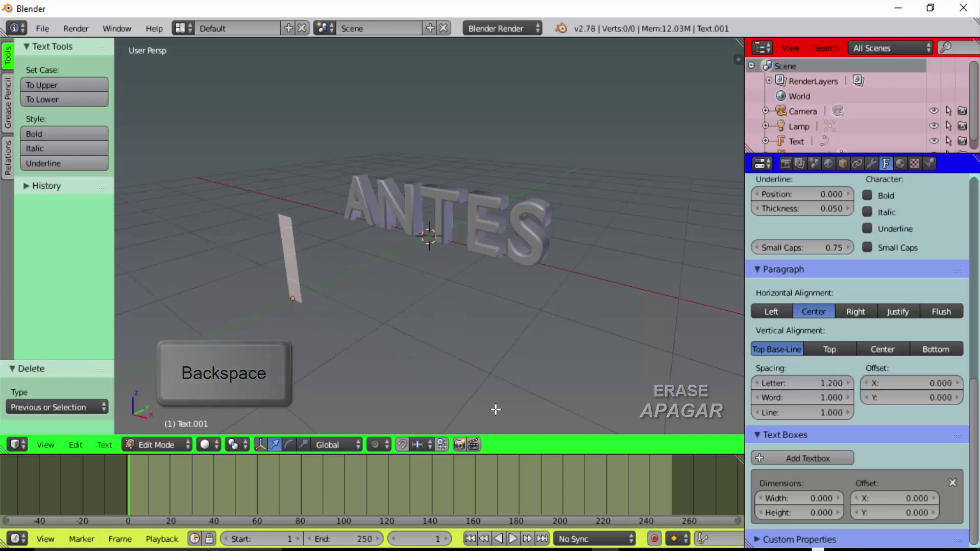
pyautogui.write('DEP')
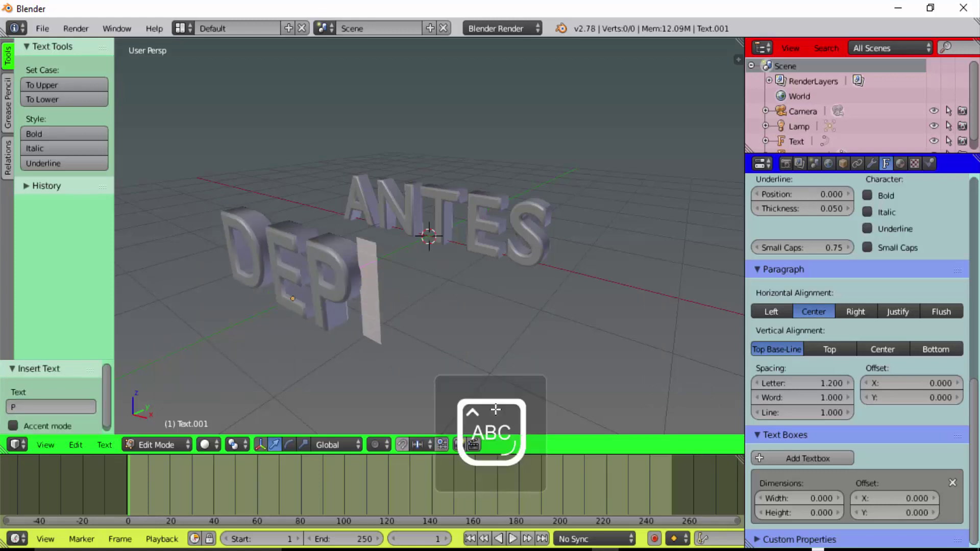
pyautogui.write('OIS')
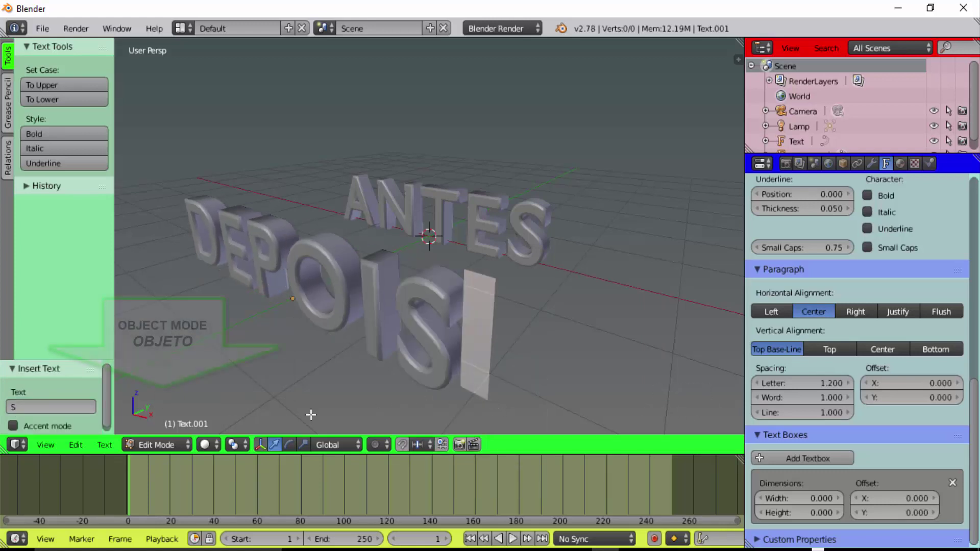
pyautogui.click(167, 445)
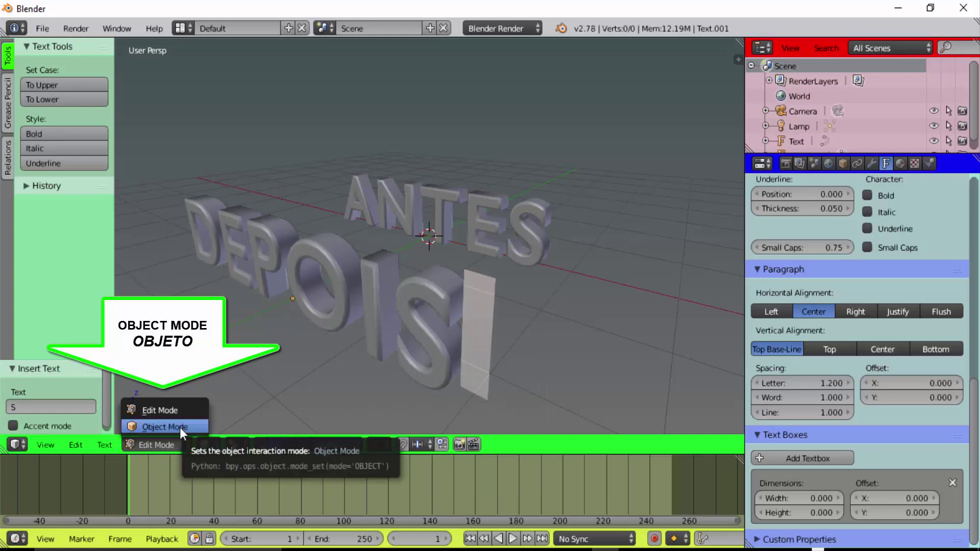
pyautogui.click(180, 427)
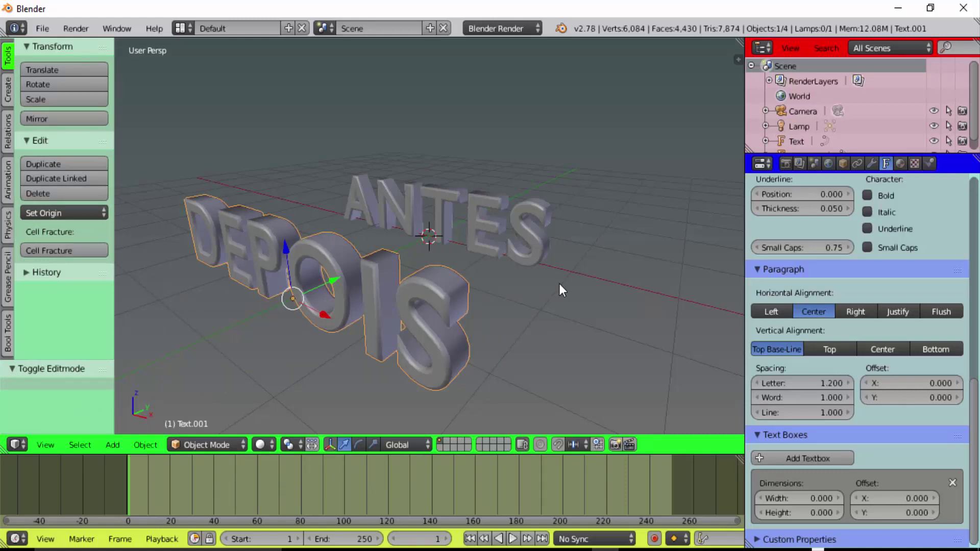
# Orbit the view and select the original ANTES text object
pyautogui.moveTo(558, 283); pyautogui.dragTo(512, 292, button='middle')
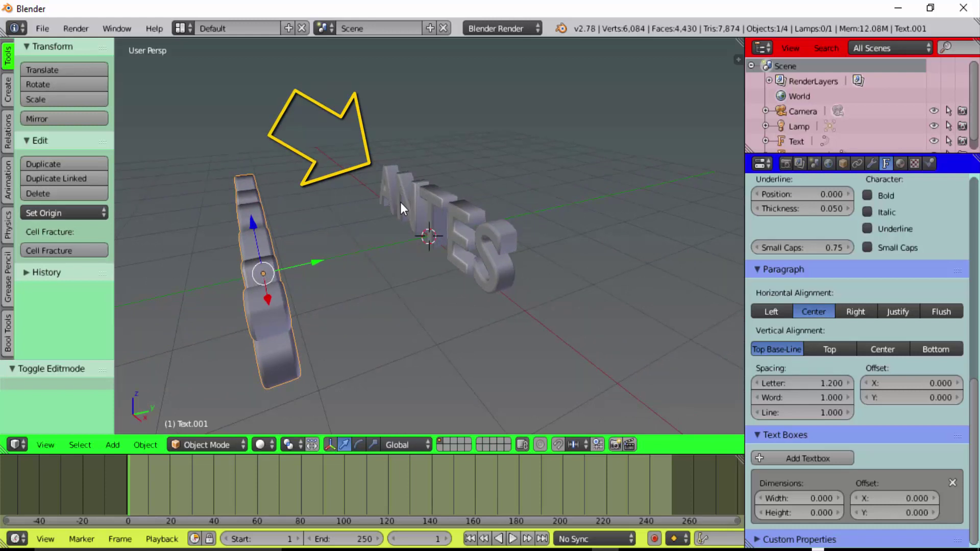
pyautogui.rightClick(469, 218)
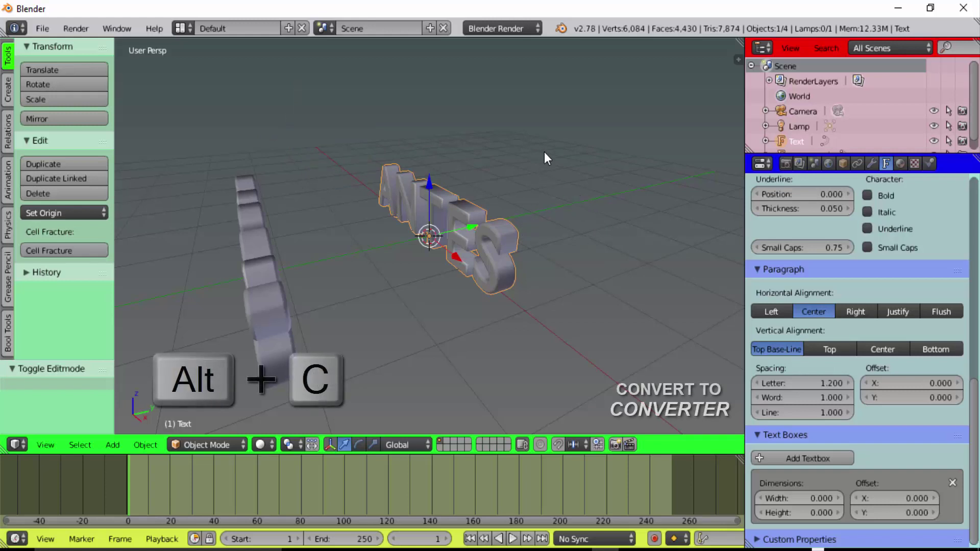
# Convert the ANTES text to a mesh using Alt+C > Mesh from Curve/Meta/Surf/Text
pyautogui.hotkey('alt', 'c')
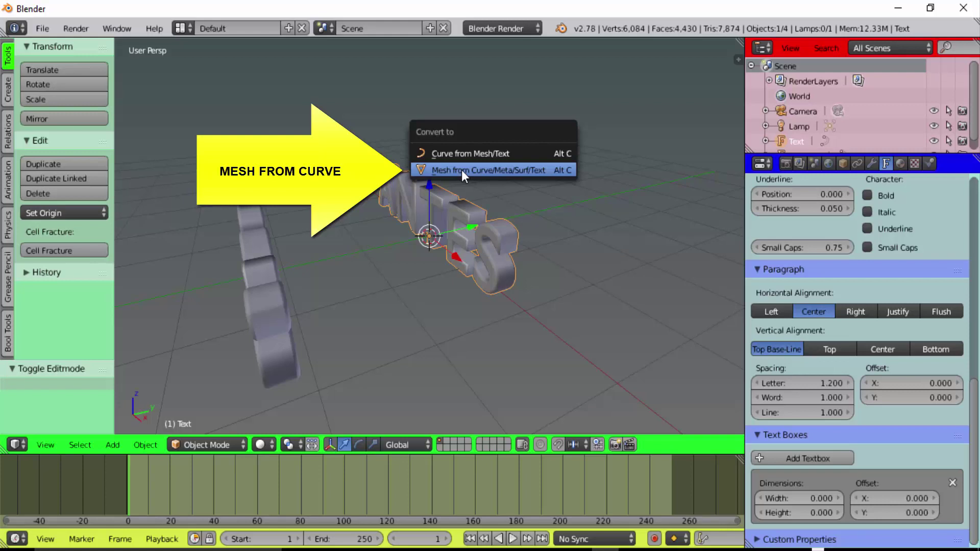
pyautogui.click(462, 170)
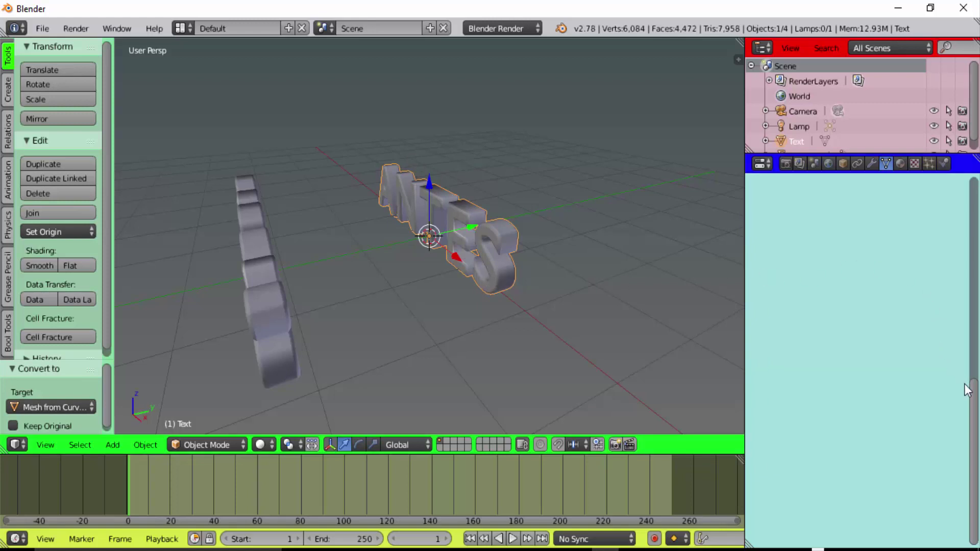
pyautogui.scroll(5, 928, 296)
pyautogui.scroll(5, 928, 296)
pyautogui.scroll(1, 908, 193)
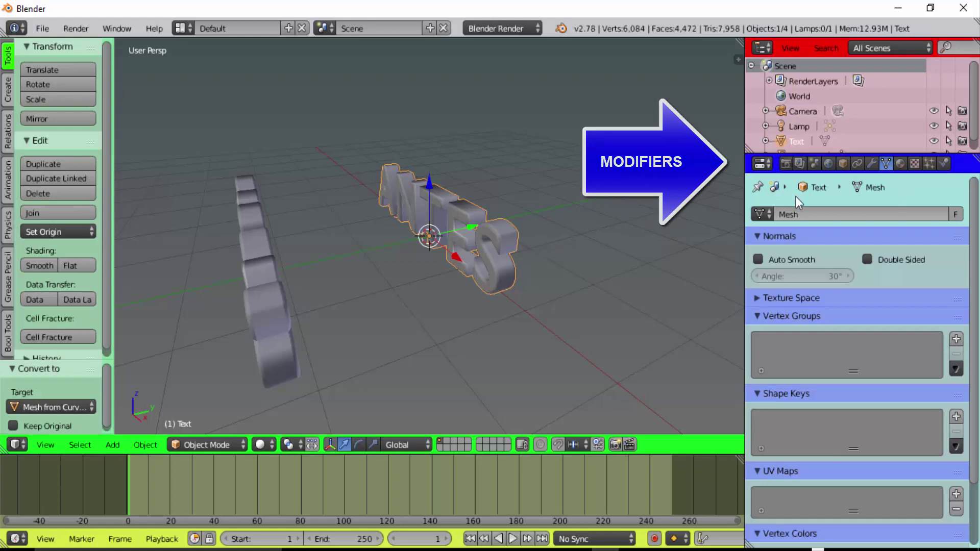
# Add a smooth-shaded Remesh modifier keeping disconnected pieces, set Octree Depth 7, and apply it
pyautogui.click(871, 164)
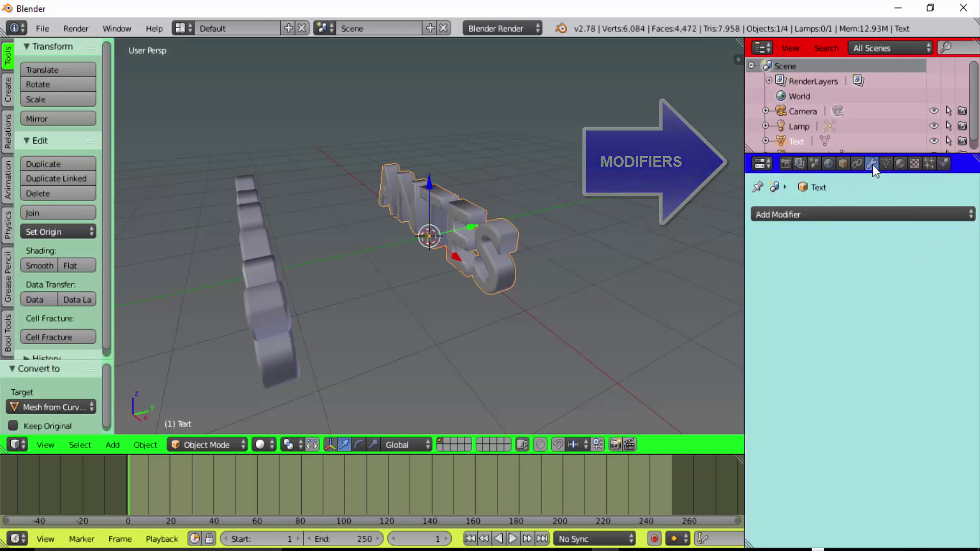
pyautogui.click(789, 215)
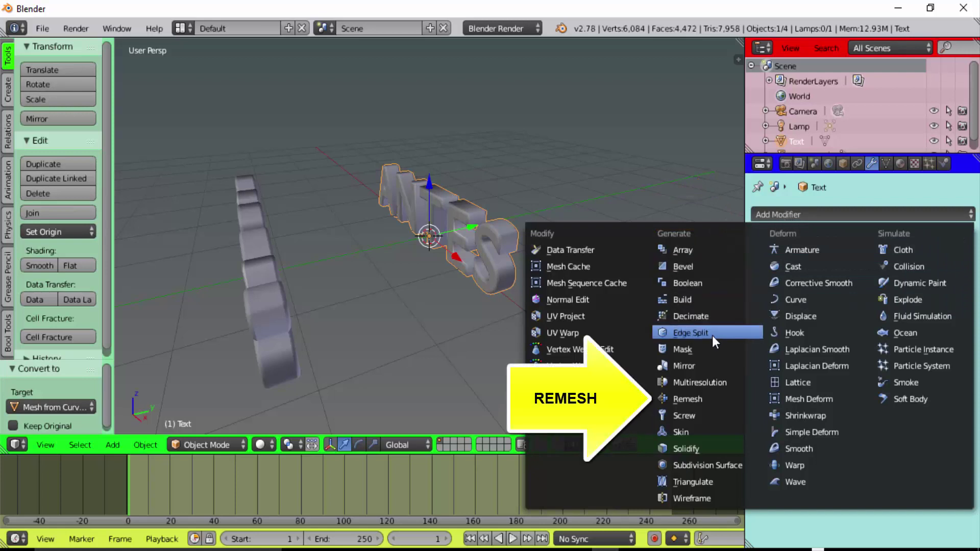
pyautogui.click(699, 400)
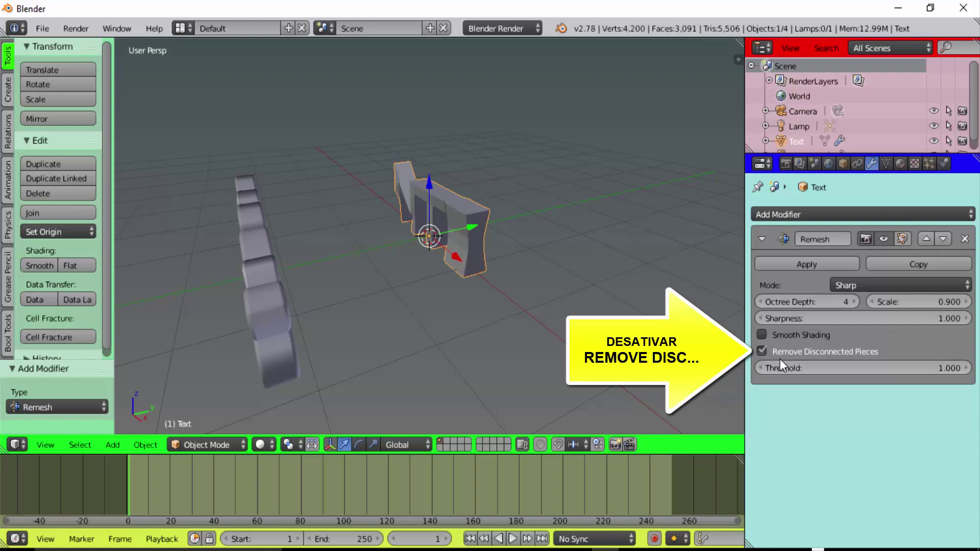
pyautogui.click(762, 351)
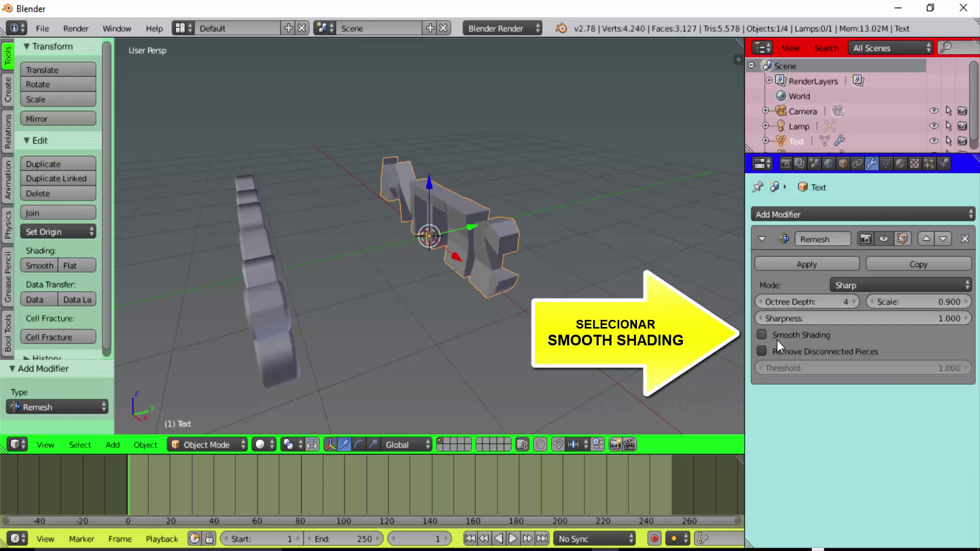
pyautogui.click(762, 334)
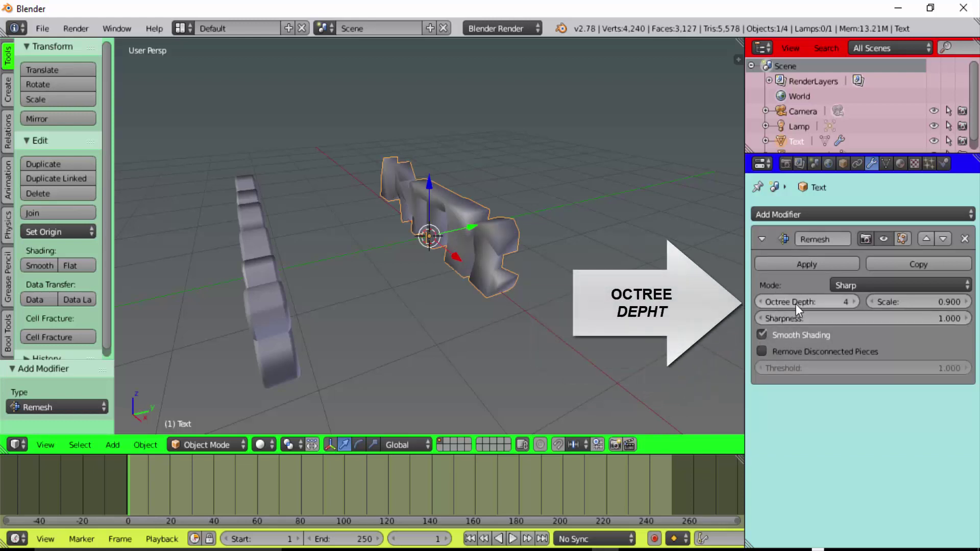
pyautogui.click(856, 303)
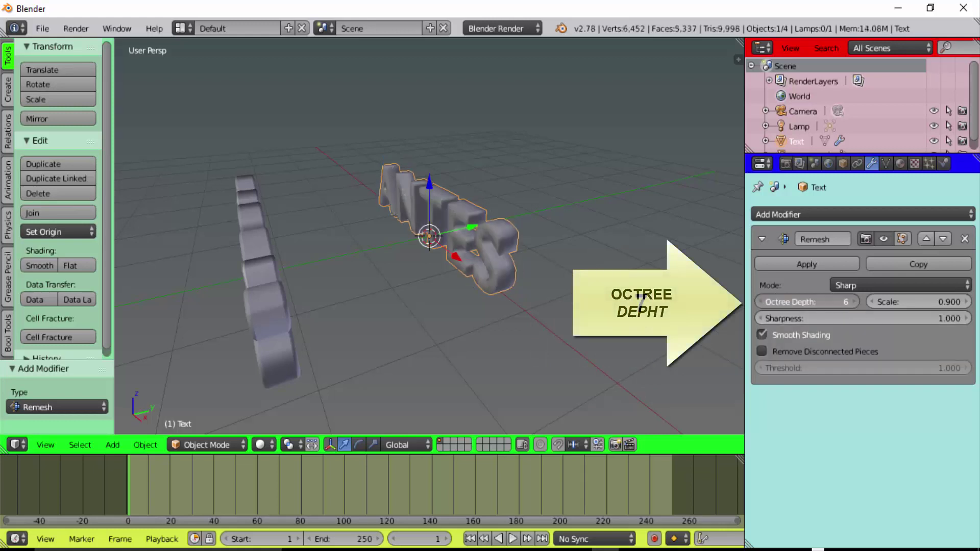
pyautogui.click(856, 303)
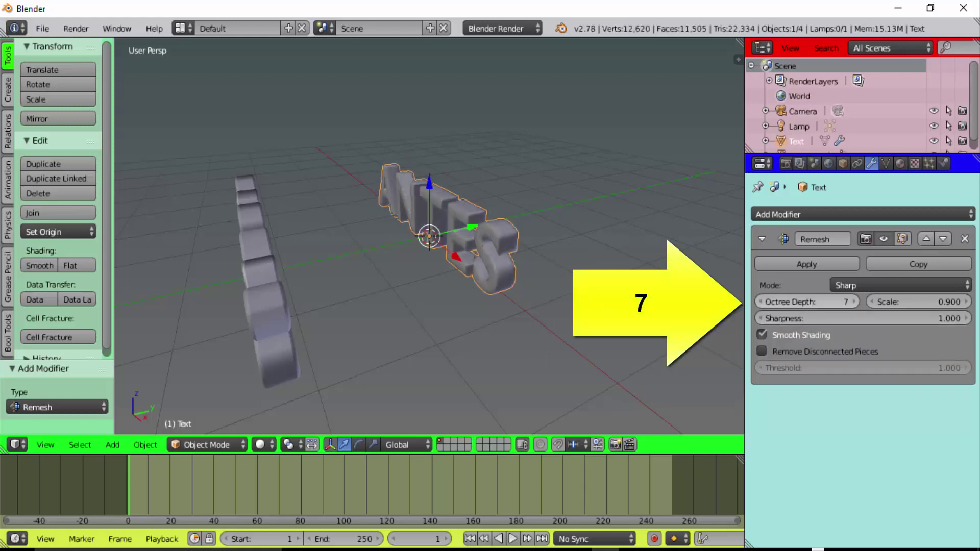
pyautogui.click(810, 261)
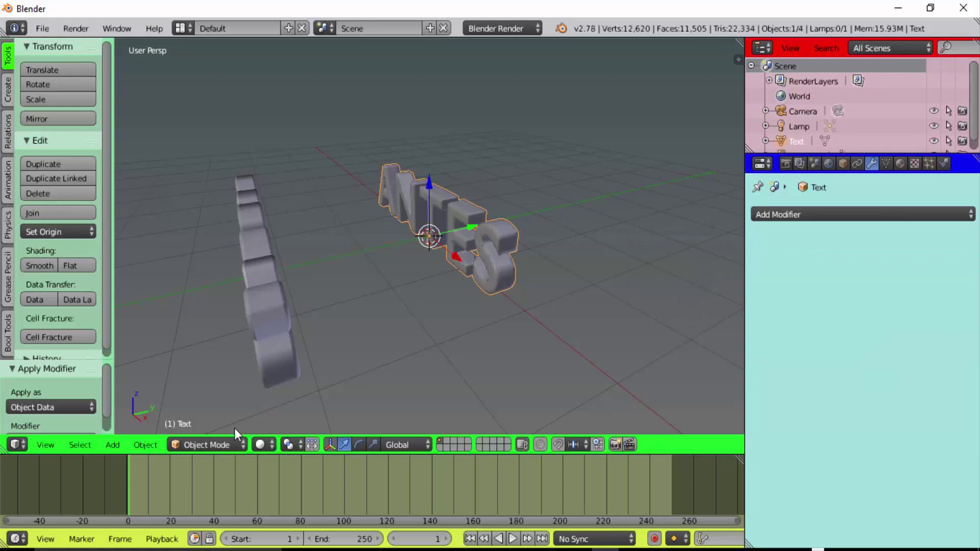
pyautogui.click(214, 444)
pyautogui.click(223, 408)
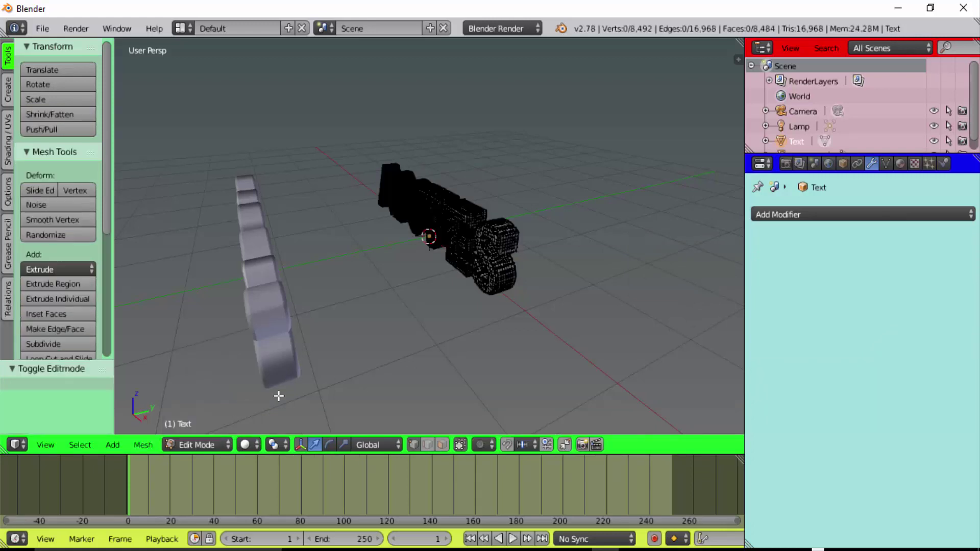
pyautogui.scroll(3, 528, 276)
pyautogui.scroll(3, 530, 278)
pyautogui.click(188, 442)
pyautogui.click(192, 428)
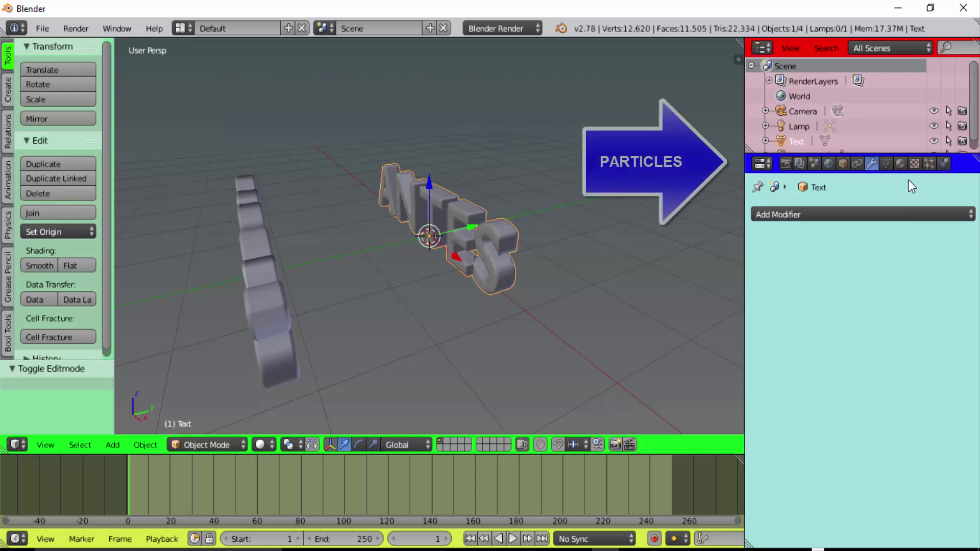
# Add a new particle system to the ANTES text and play to watch particles emit
pyautogui.click(932, 166)
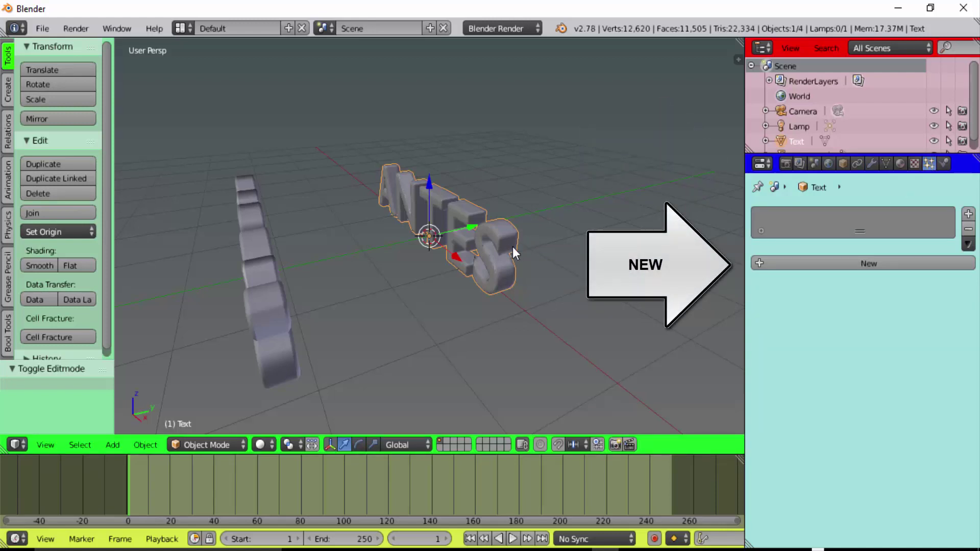
pyautogui.click(869, 262)
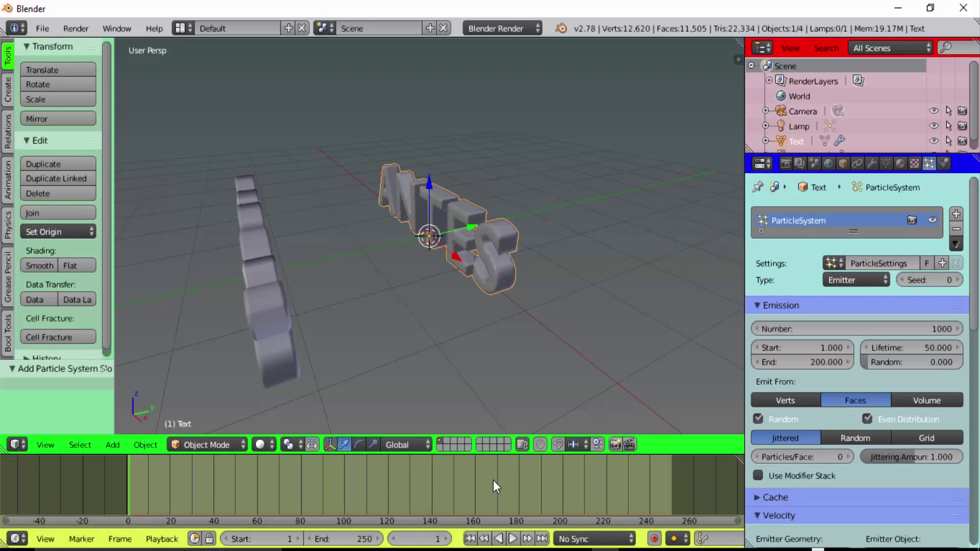
pyautogui.click(512, 540)
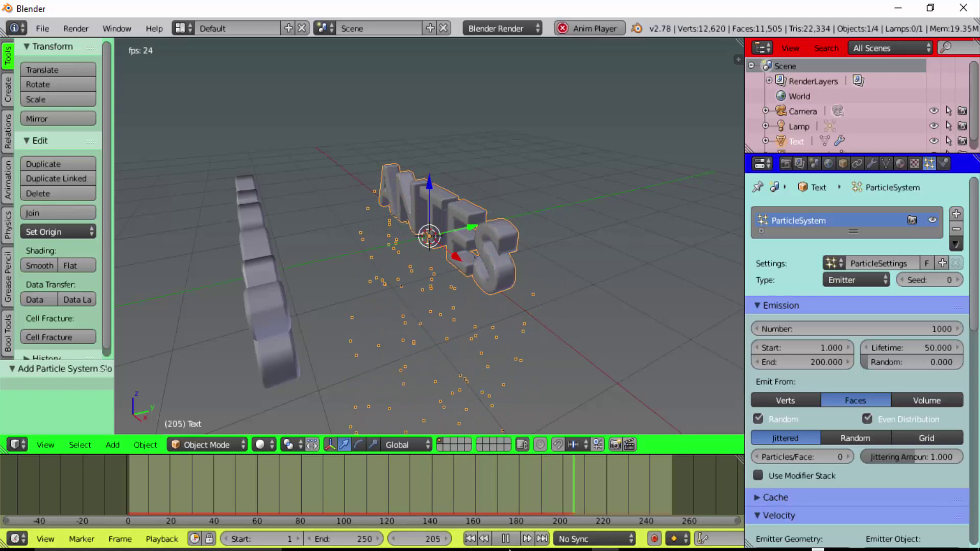
# Stop playback at frame 1 and set emission to 800 particles ending at frame 50
pyautogui.click(505, 539)
pyautogui.click(469, 539)
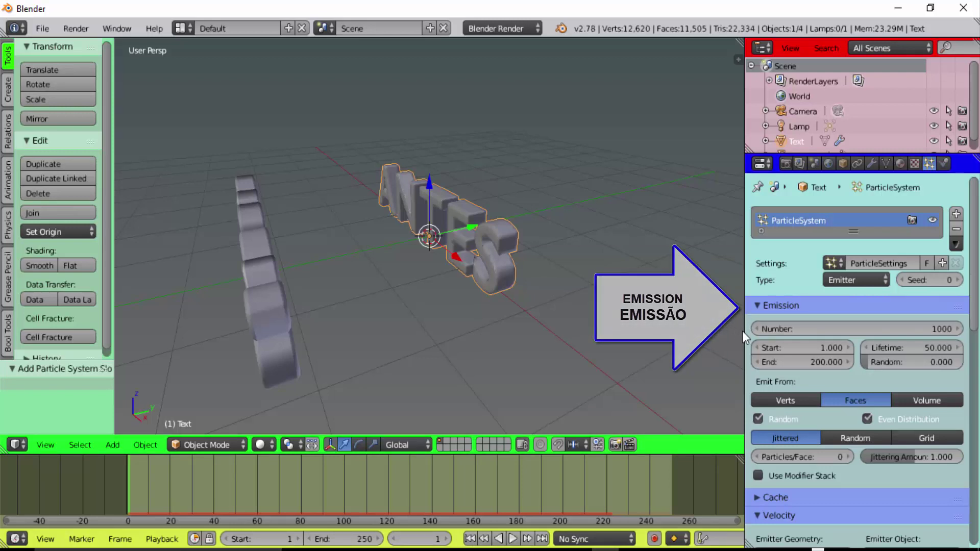
pyautogui.click(855, 329)
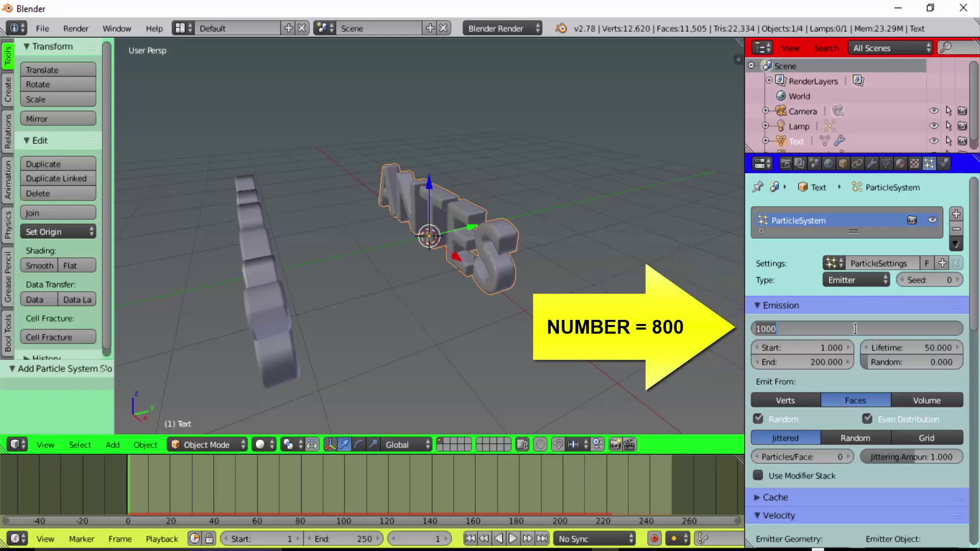
pyautogui.write('8')
pyautogui.press('Return')
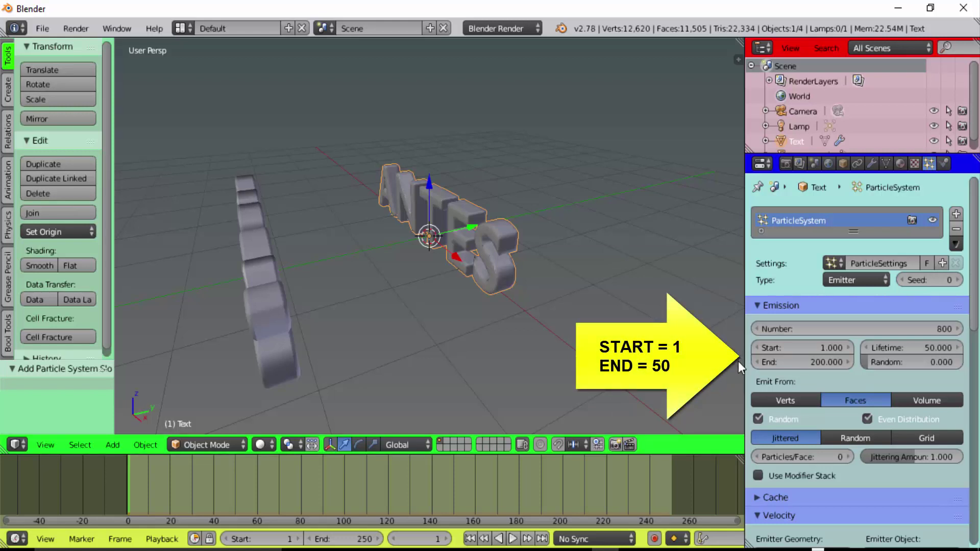
pyautogui.click(799, 364)
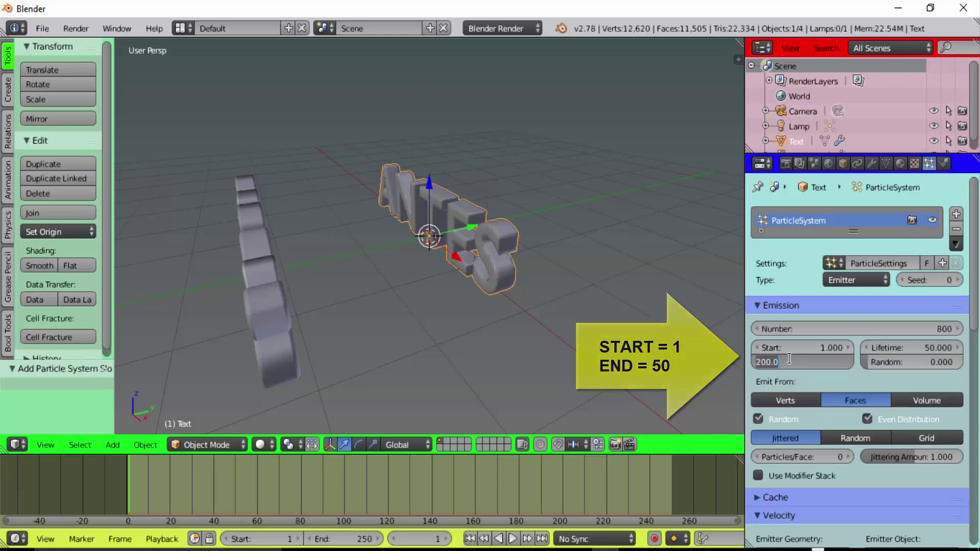
pyautogui.write('50')
pyautogui.press('Return')
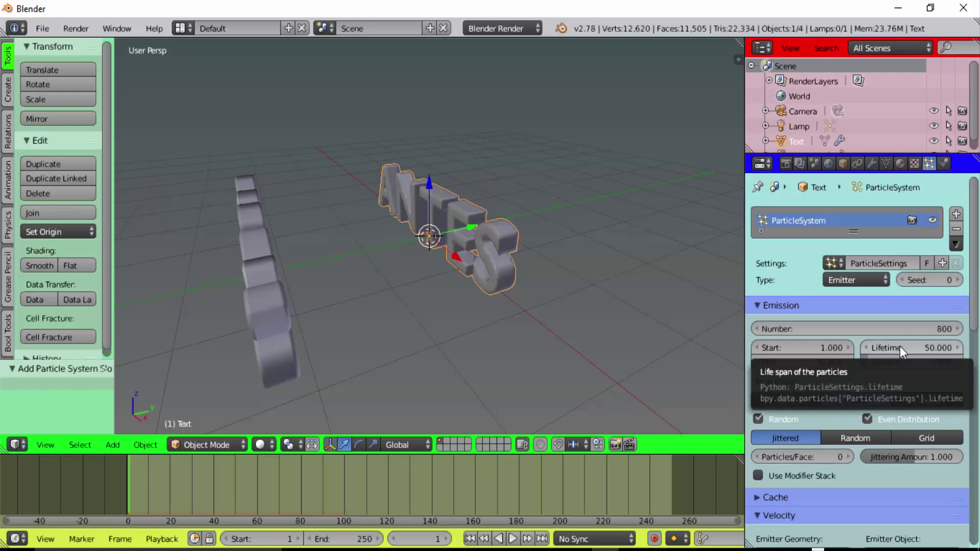
# Set particle lifetime to 100, enable Use Modifier Stack, and scroll to Velocity settings
pyautogui.click(899, 346)
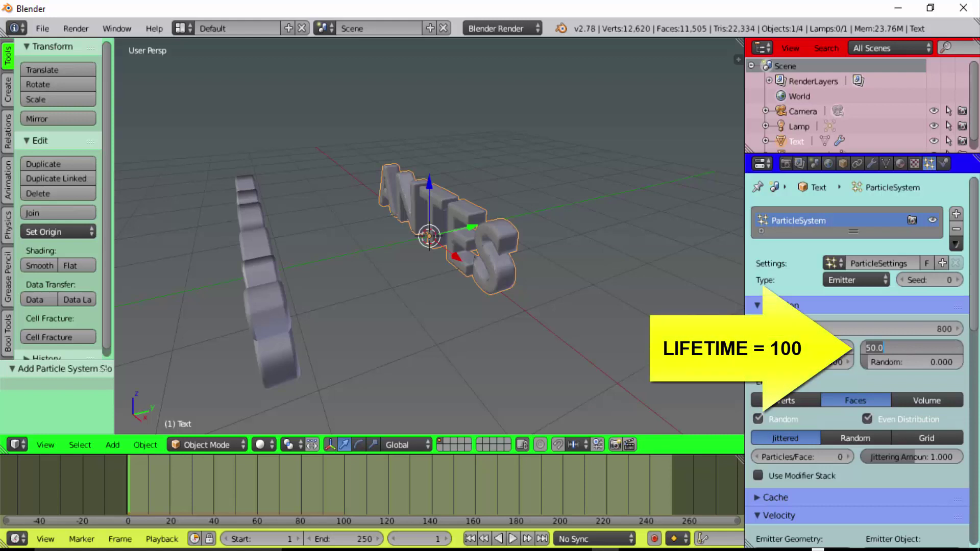
pyautogui.write('100')
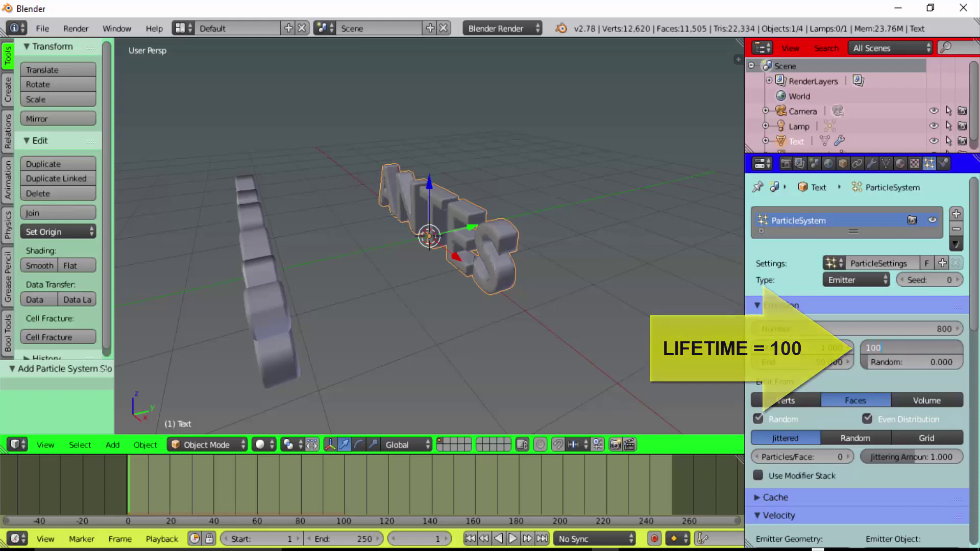
pyautogui.press('Return')
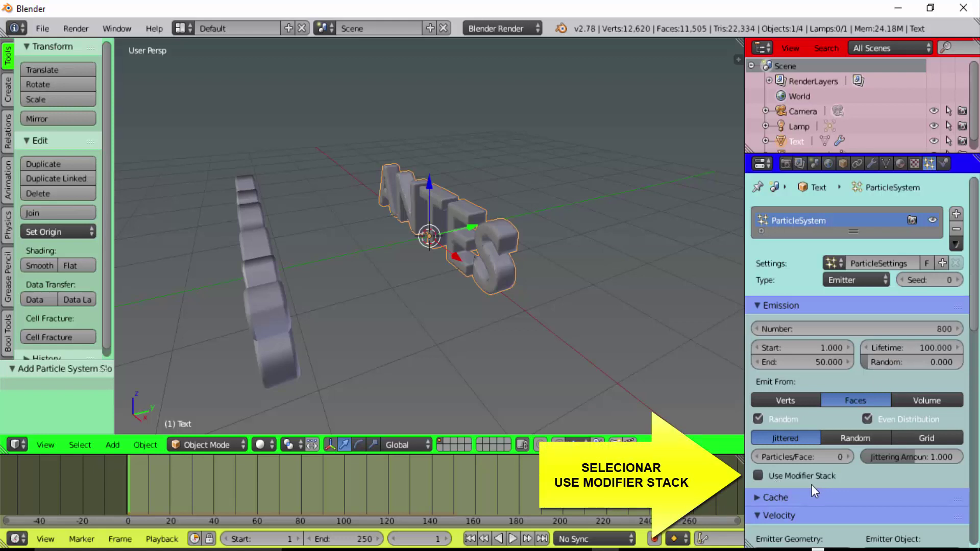
pyautogui.click(758, 474)
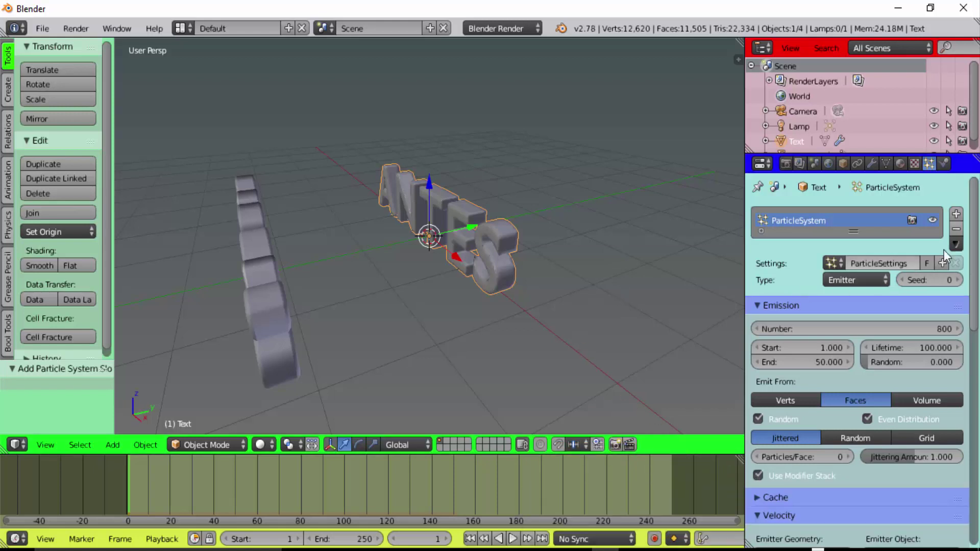
pyautogui.scroll(-1, 977, 206)
pyautogui.moveTo(976, 207); pyautogui.dragTo(978, 348)
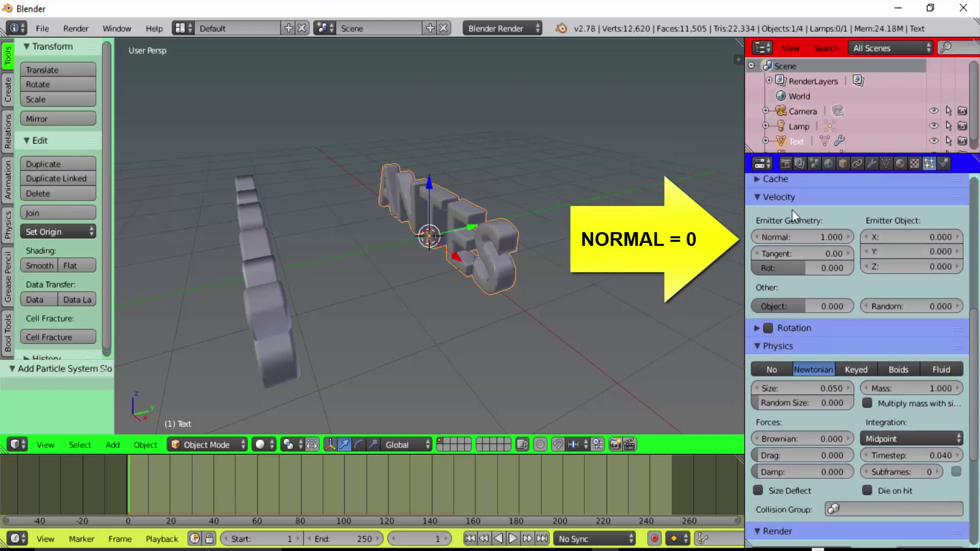
# Set the particles' Normal velocity to 0
pyautogui.click(811, 237)
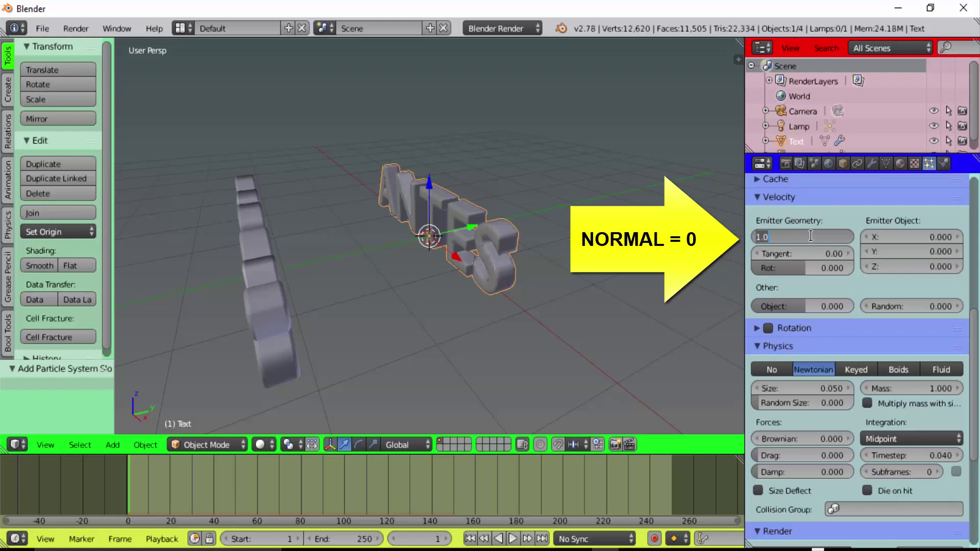
pyautogui.write('0')
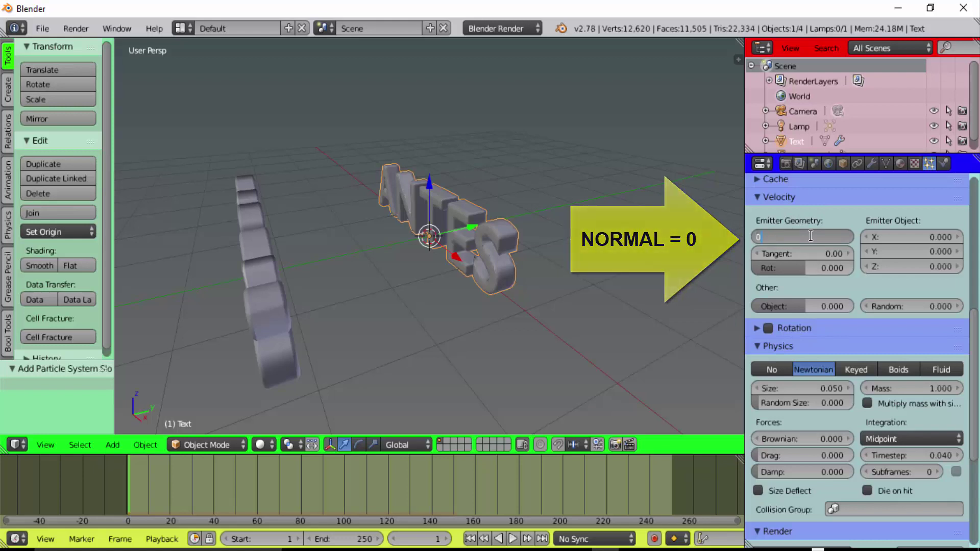
pyautogui.press('Return')
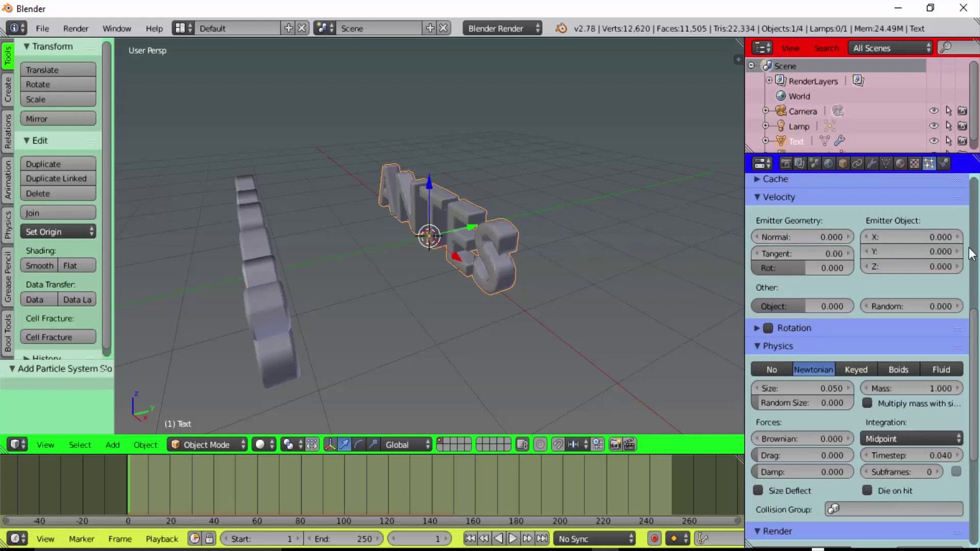
# Set the Gravity field weight to 0 so particles ignore gravity
pyautogui.moveTo(976, 317); pyautogui.dragTo(977, 421)
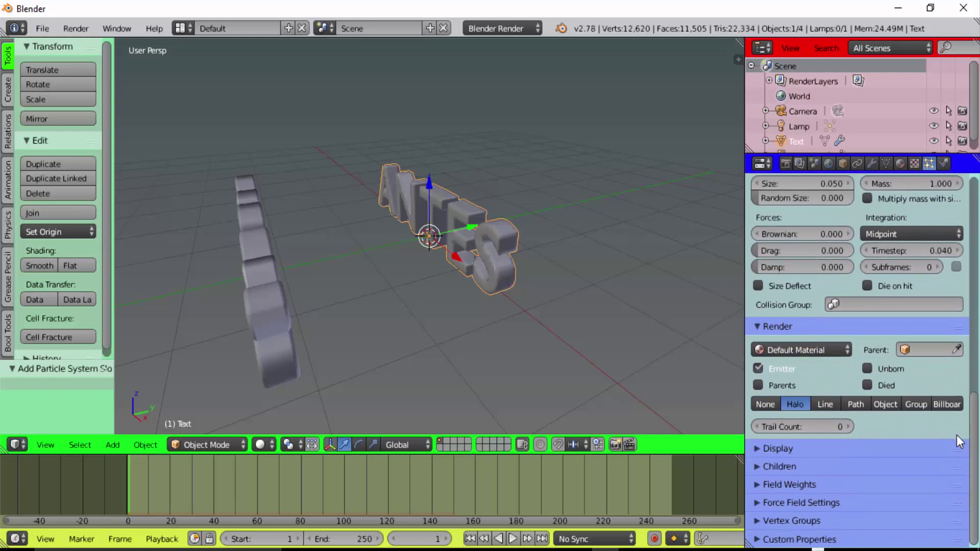
pyautogui.click(757, 485)
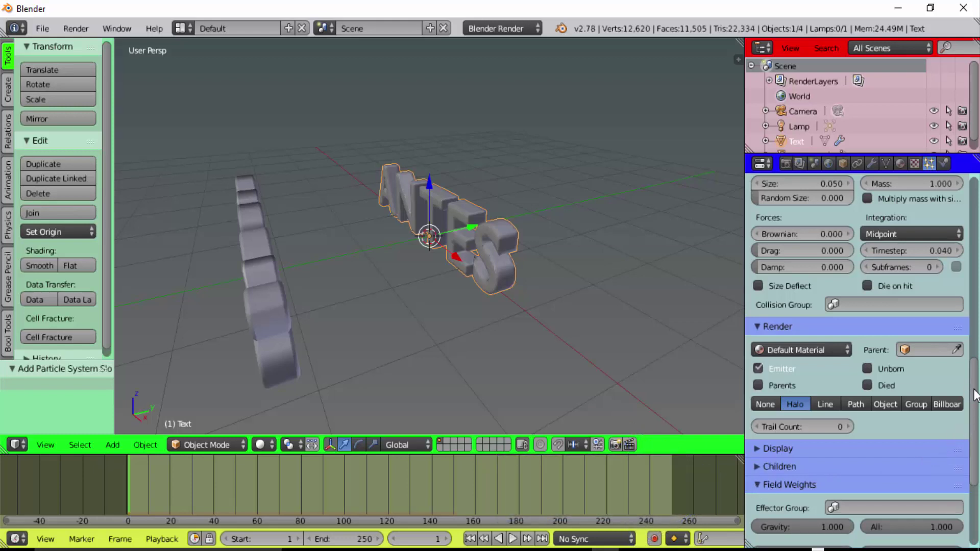
pyautogui.moveTo(975, 388); pyautogui.dragTo(975, 470)
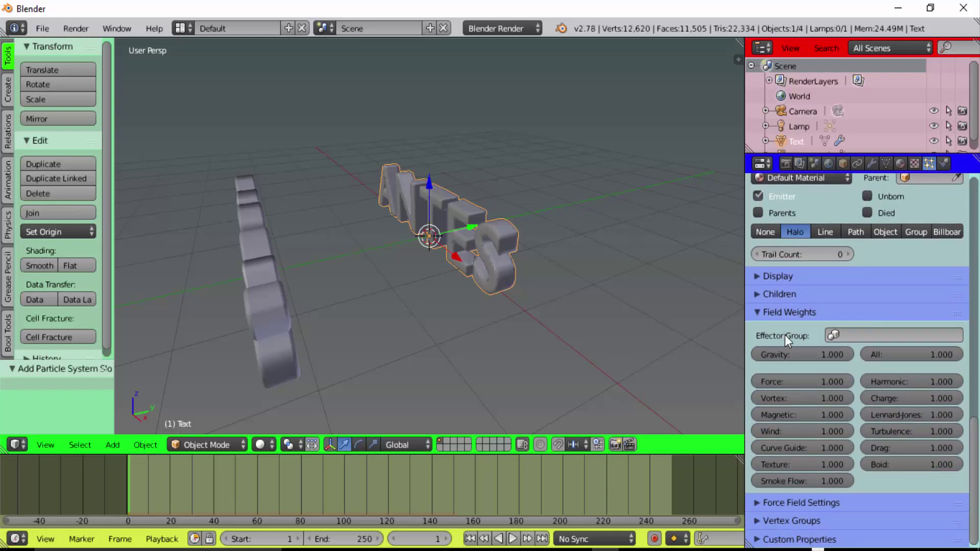
pyautogui.click(802, 356)
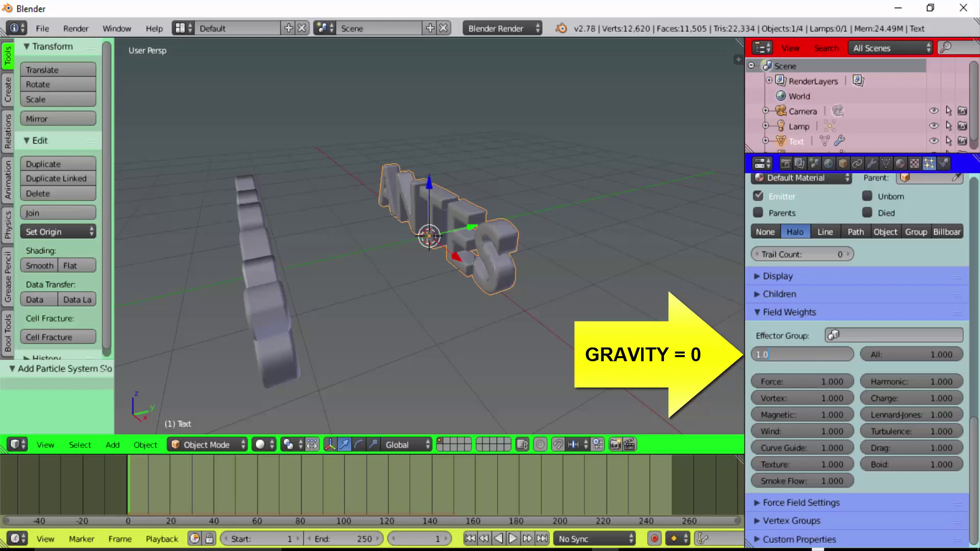
pyautogui.write('0')
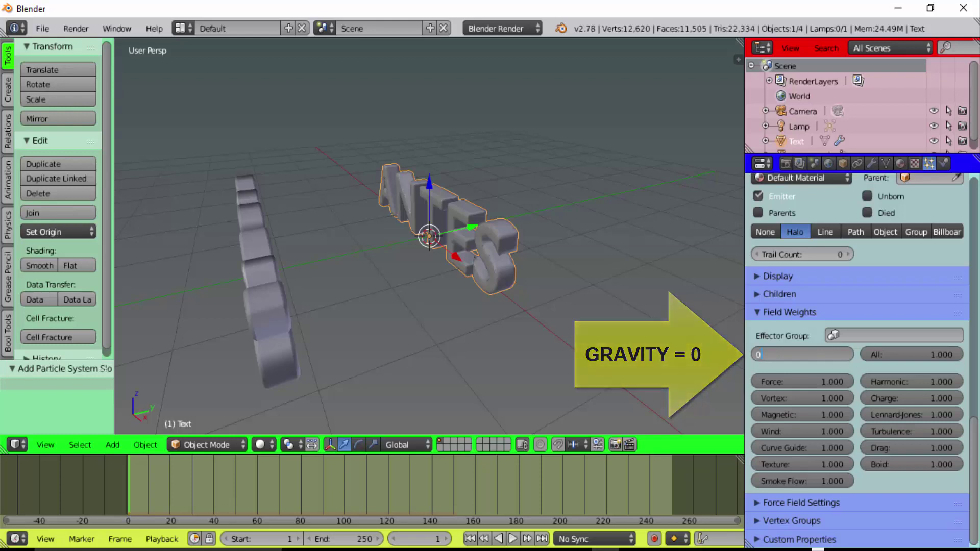
pyautogui.press('Return')
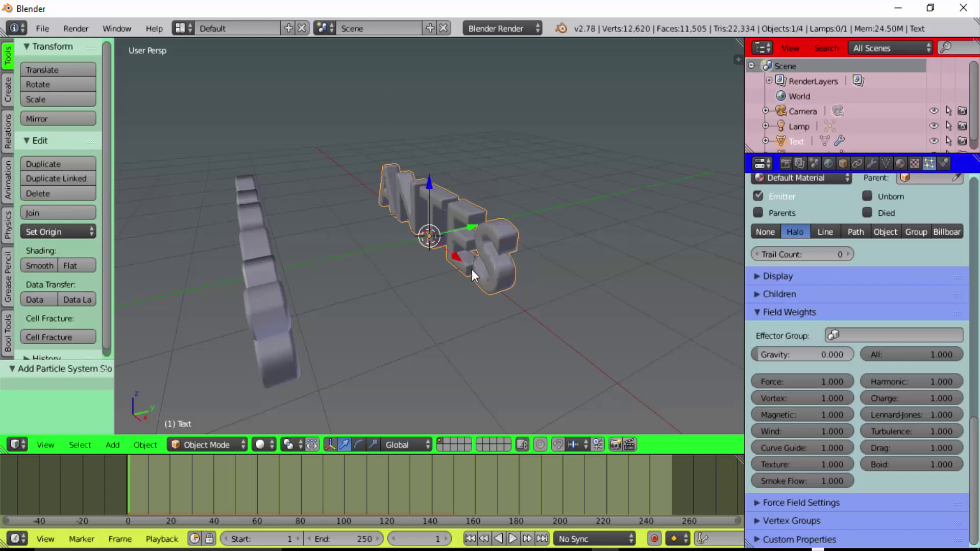
# Preview the weightless particles, then stop playback and rewind to frame 1
pyautogui.click(512, 540)
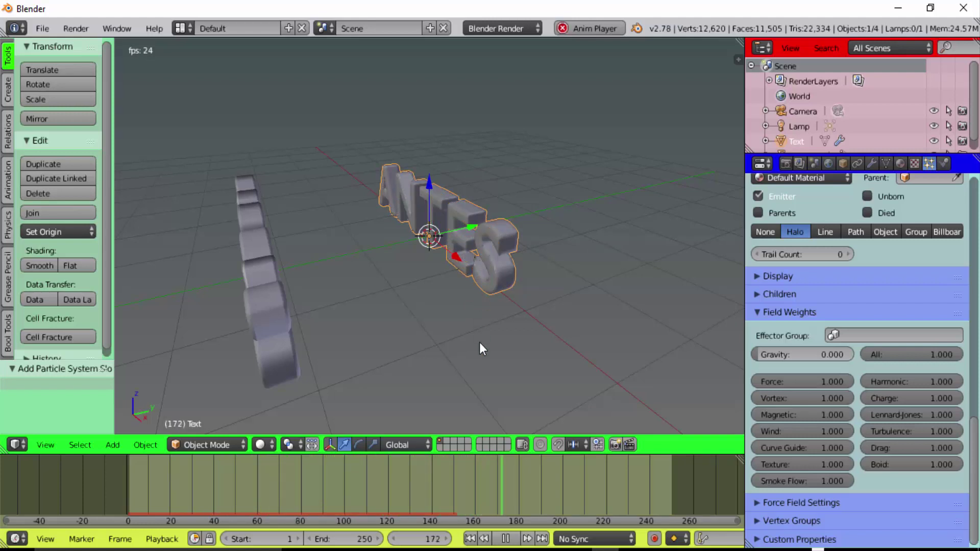
pyautogui.click(506, 539)
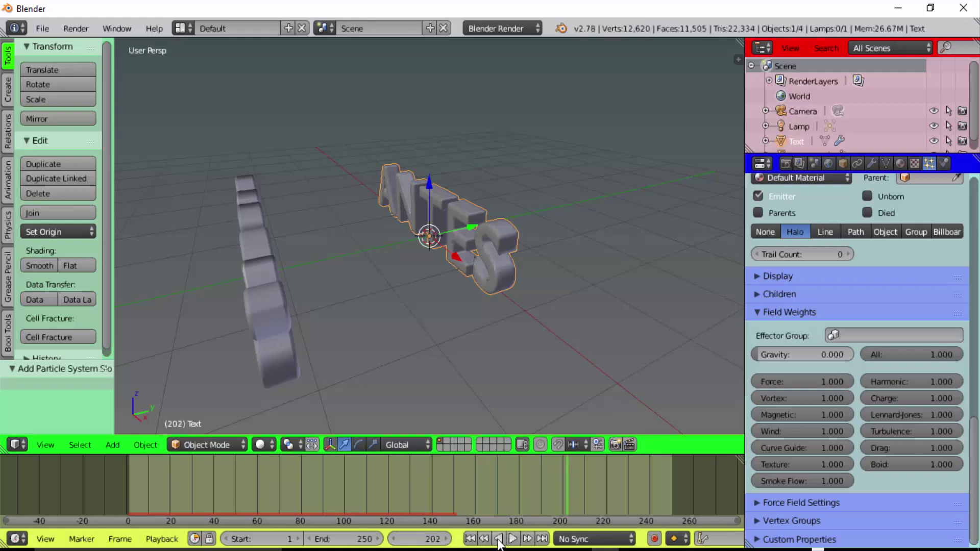
pyautogui.click(470, 539)
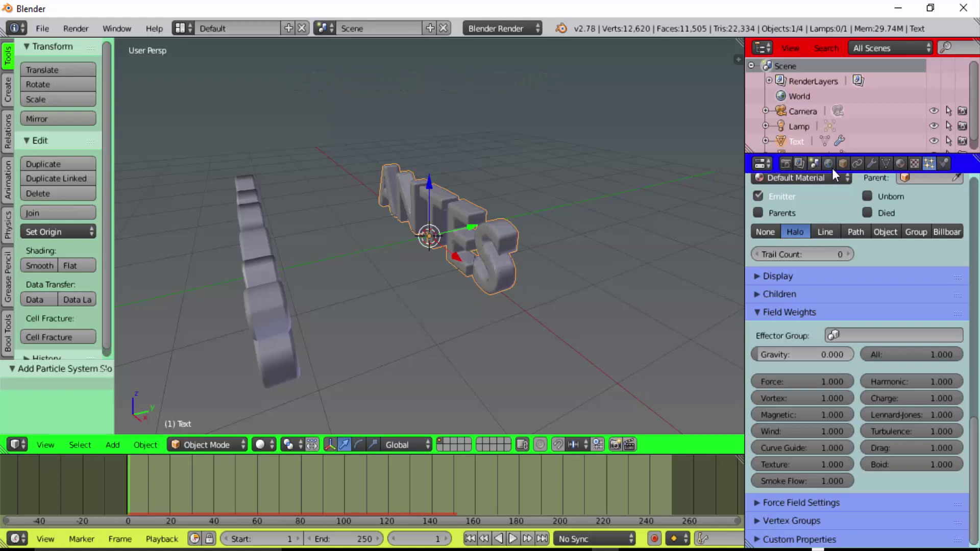
# Add an Explode modifier to the ANTES text below its particle system
pyautogui.click(870, 162)
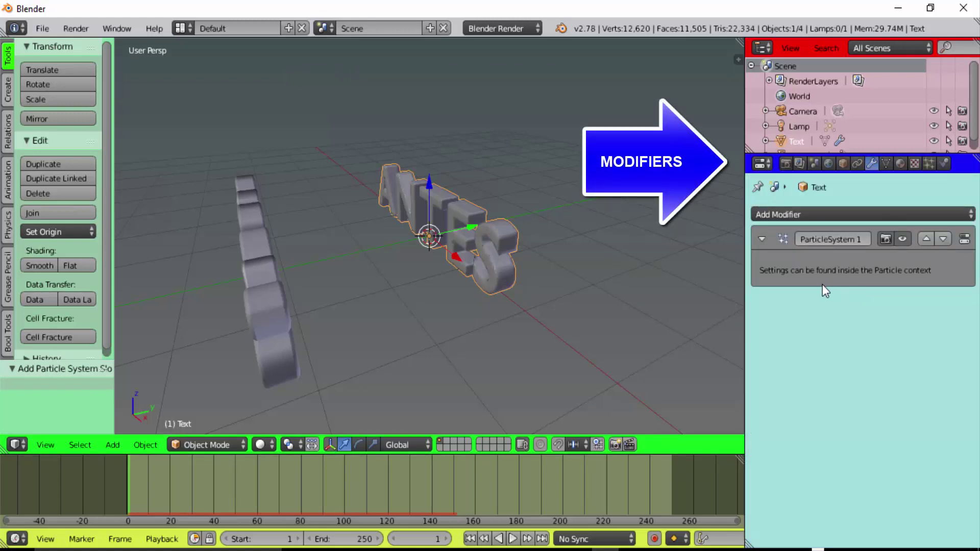
pyautogui.click(829, 212)
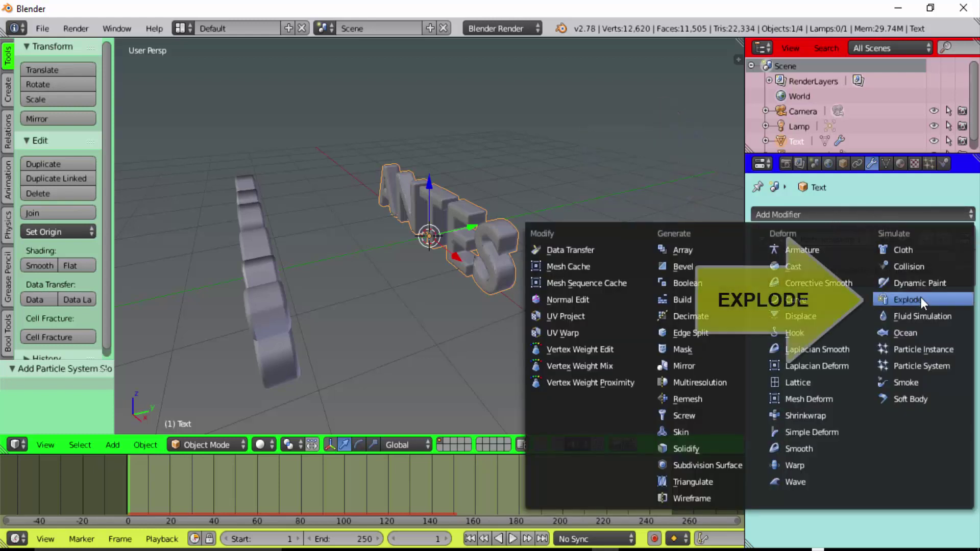
pyautogui.click(901, 300)
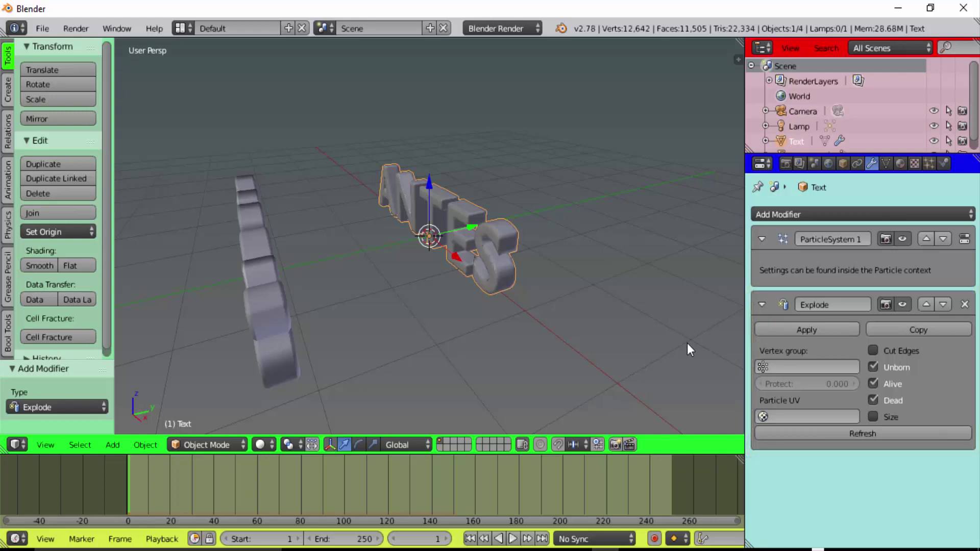
# Set the Explode modifier to Cut Edges and Alive only, disabling Unborn and Dead
pyautogui.click(873, 366)
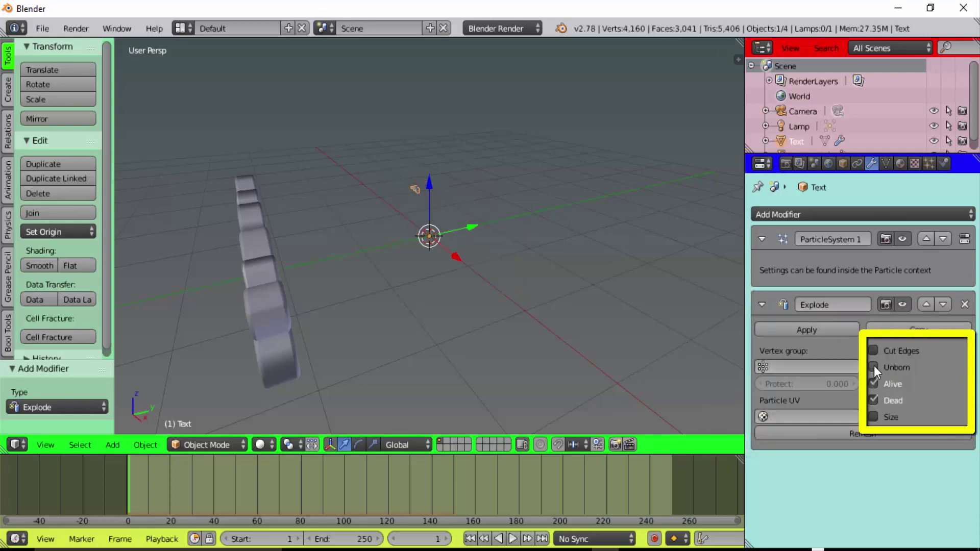
pyautogui.click(872, 400)
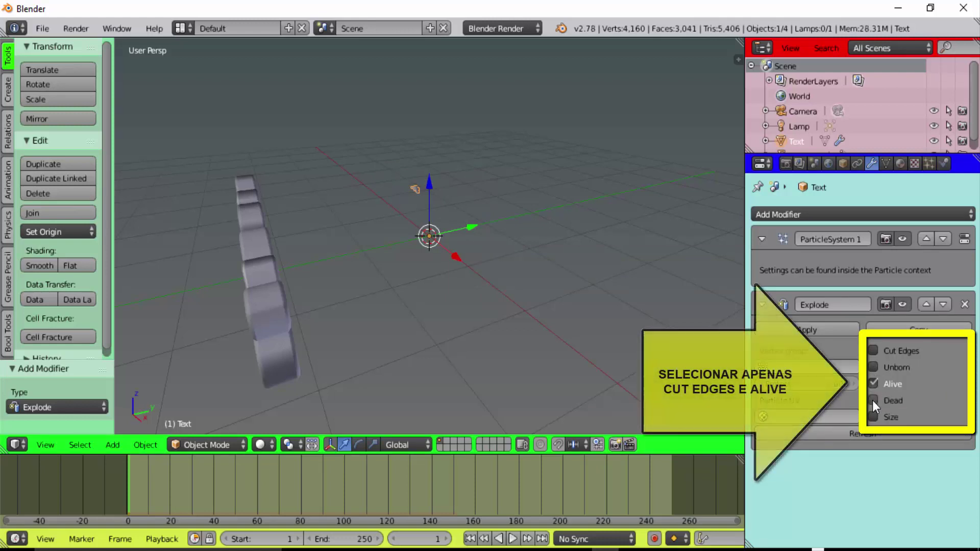
pyautogui.click(872, 351)
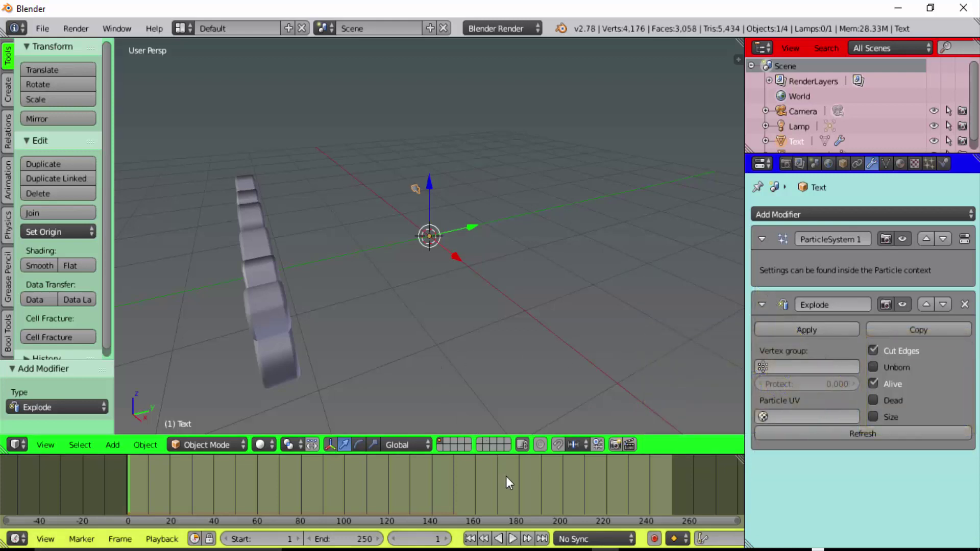
# Preview the text exploding, then stop and rewind to frame 1
pyautogui.click(512, 539)
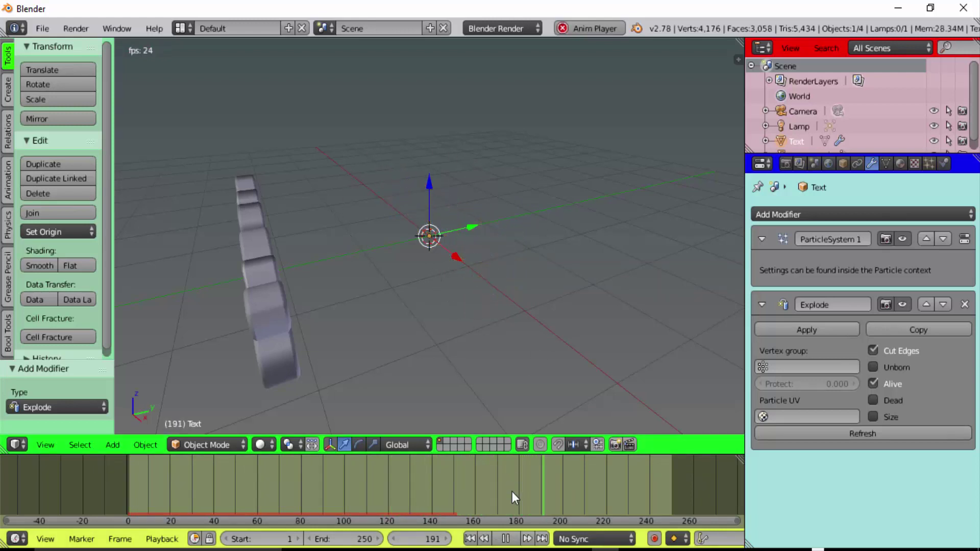
pyautogui.click(506, 539)
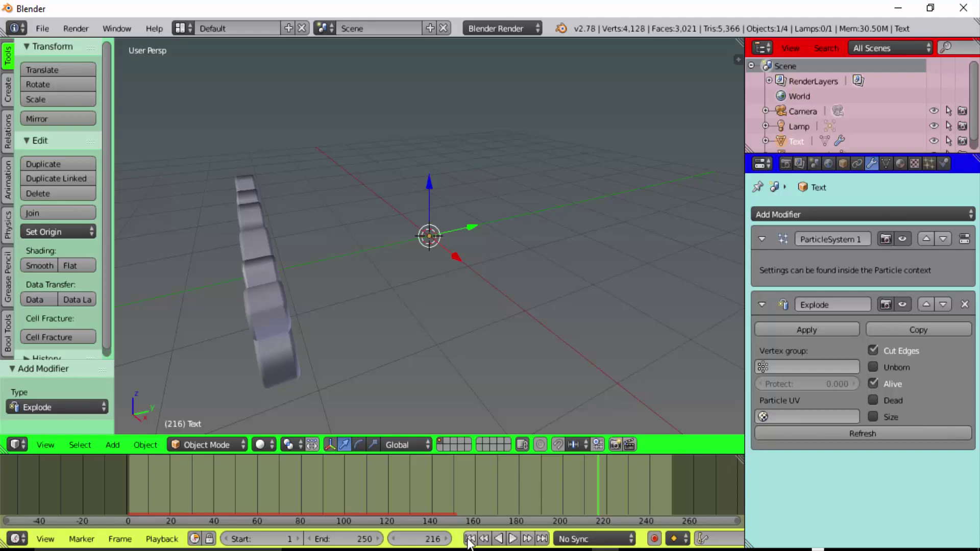
pyautogui.click(468, 538)
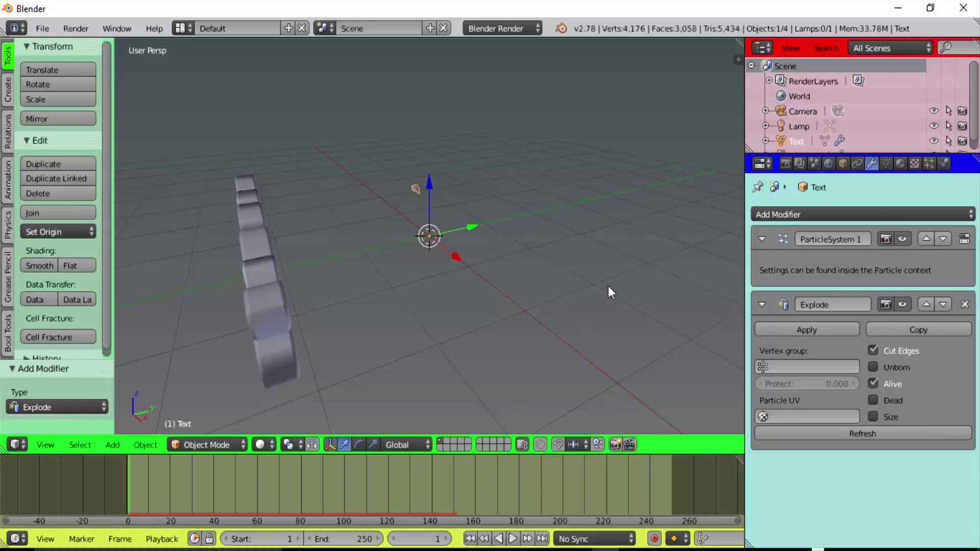
# Scrub to frame 16 and orbit and zoom out to inspect the thin text fragments
pyautogui.moveTo(585, 284); pyautogui.dragTo(532, 283, button='middle')
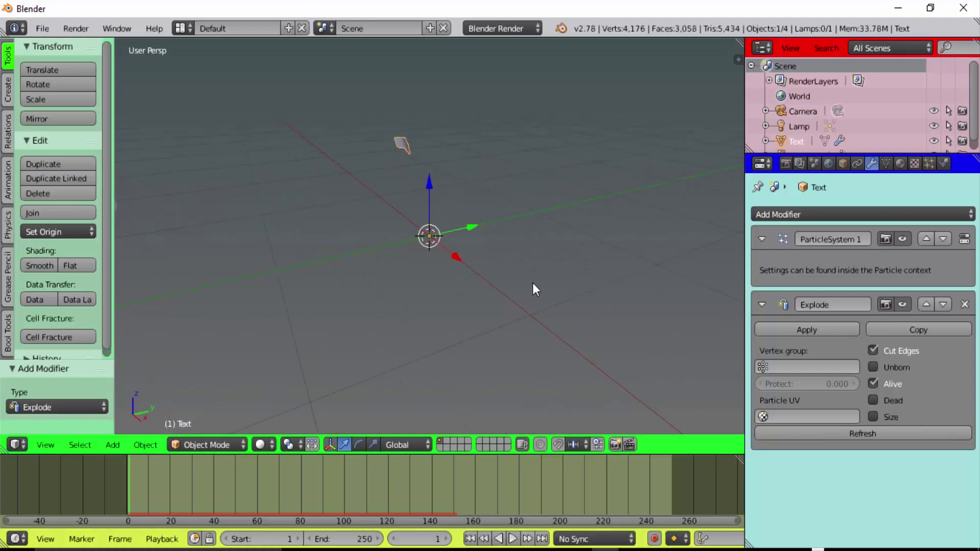
pyautogui.moveTo(128, 477); pyautogui.dragTo(161, 482)
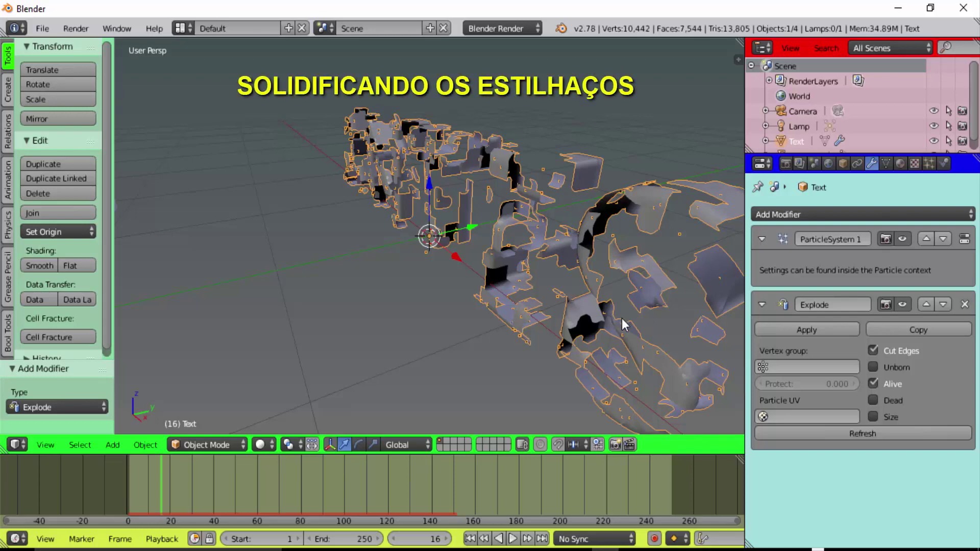
pyautogui.moveTo(622, 320)
pyautogui.mouseDown(button='middle')
pyautogui.moveTo(588, 336)
pyautogui.moveTo(590, 321)
pyautogui.moveTo(653, 328)
pyautogui.moveTo(648, 334)
pyautogui.mouseUp(button='middle')
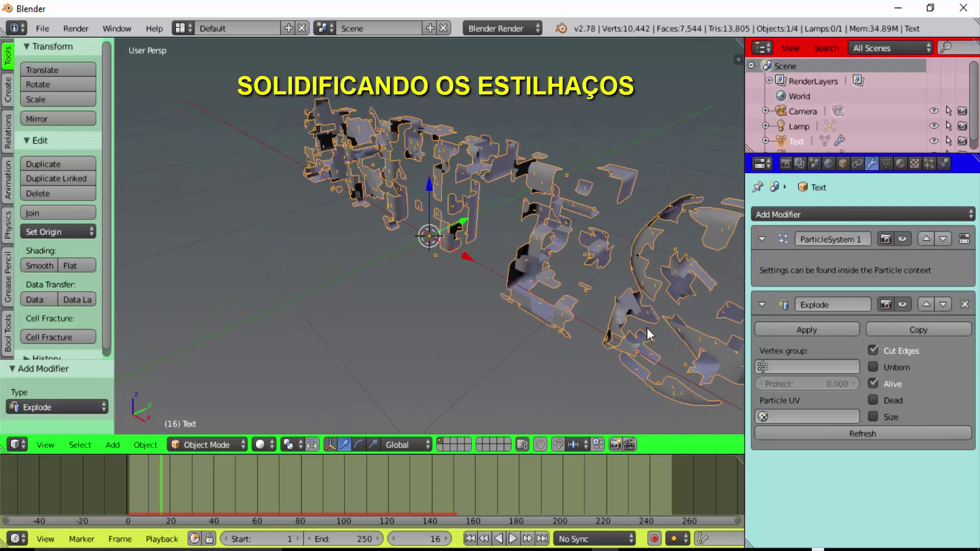
pyautogui.scroll(-1, 644, 332)
pyautogui.scroll(-2, 639, 335)
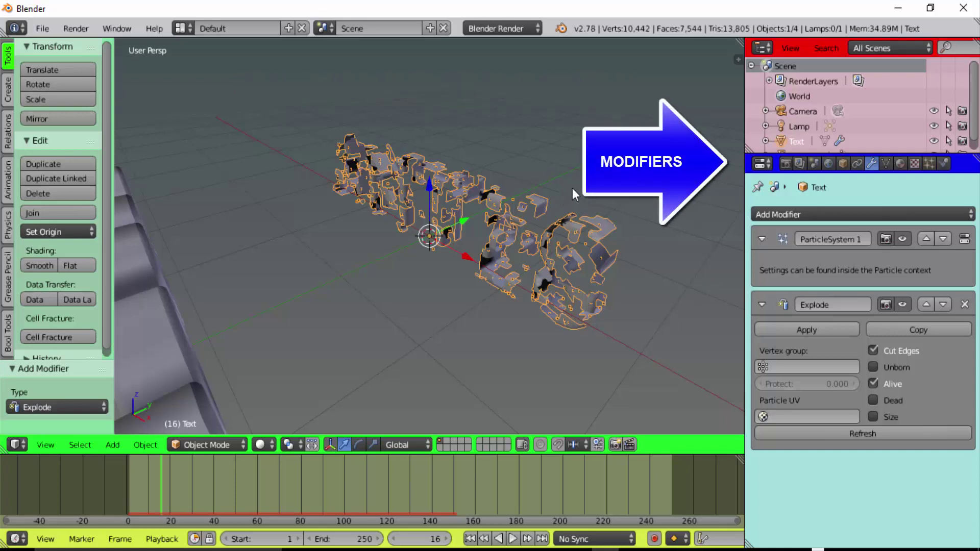
# Add a Solidify modifier with 0.01 thickness to thicken the exploding shards
pyautogui.click(843, 213)
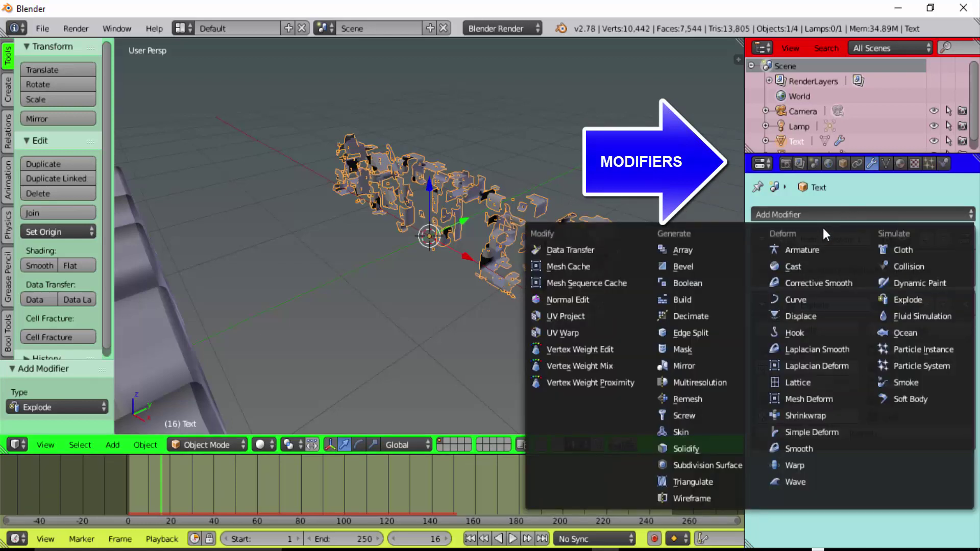
pyautogui.click(692, 449)
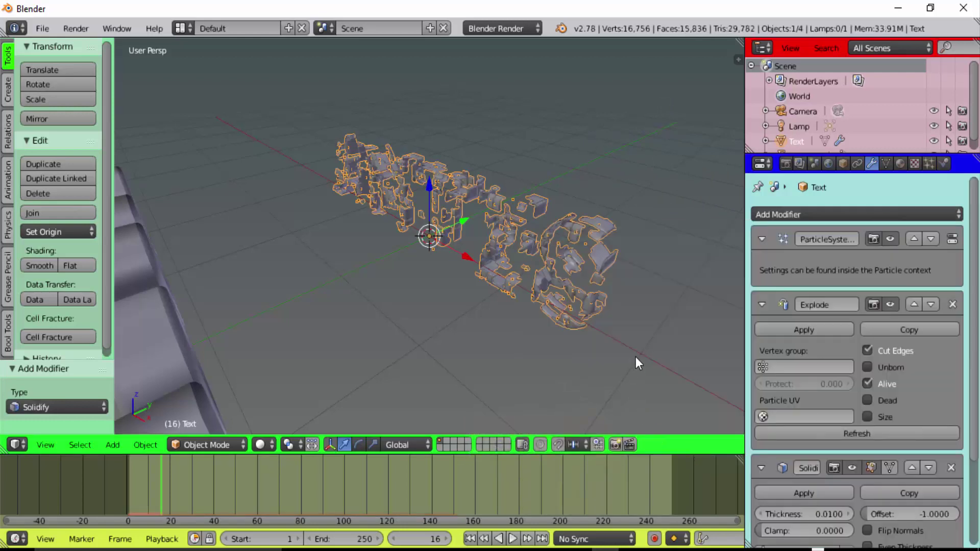
pyautogui.scroll(1, 642, 352)
pyautogui.scroll(2, 642, 352)
pyautogui.moveTo(609, 316)
pyautogui.mouseDown(button='middle')
pyautogui.moveTo(578, 318)
pyautogui.moveTo(598, 268)
pyautogui.moveTo(529, 337)
pyautogui.mouseUp(button='middle')
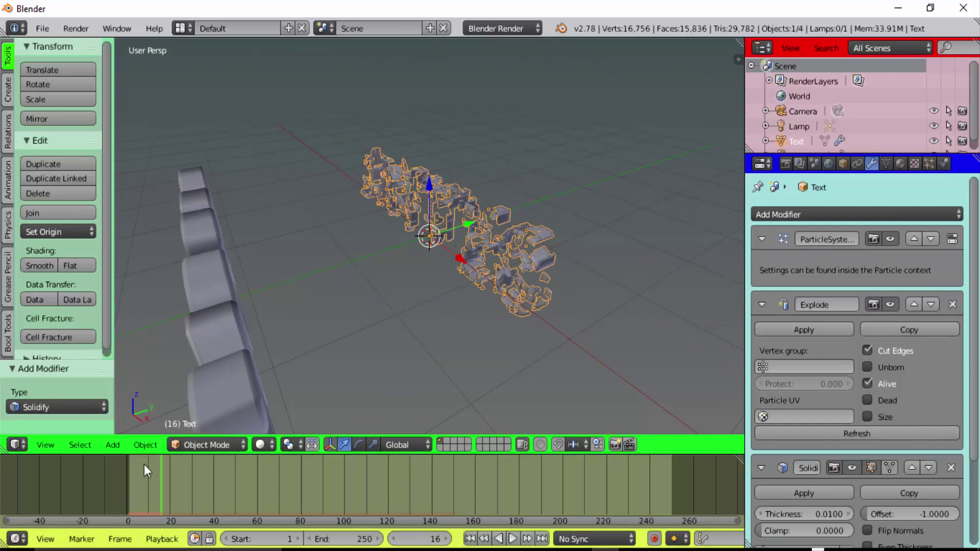
# Rewind the timeline to frame 0
pyautogui.click(127, 491)
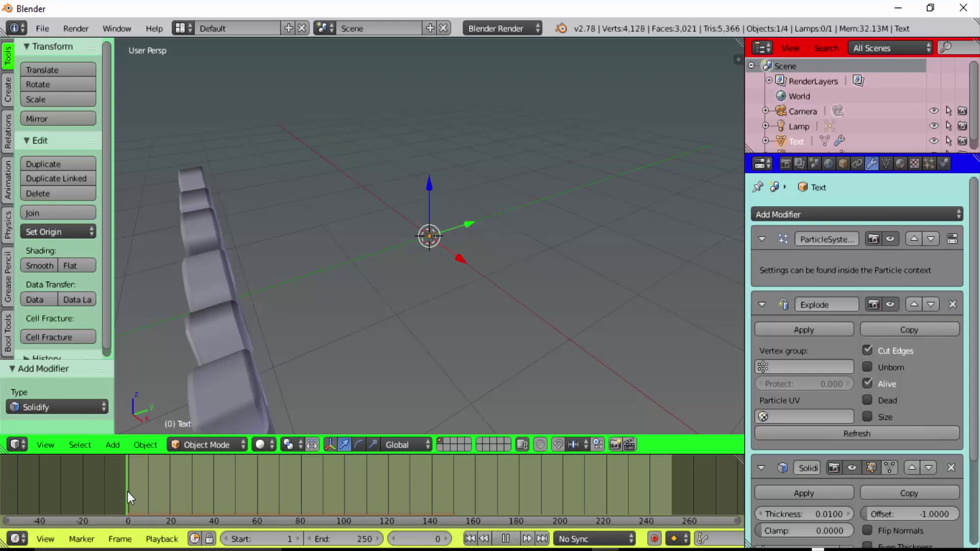
pyautogui.moveTo(130, 493); pyautogui.dragTo(121, 493)
pyautogui.scroll(-2, 309, 366)
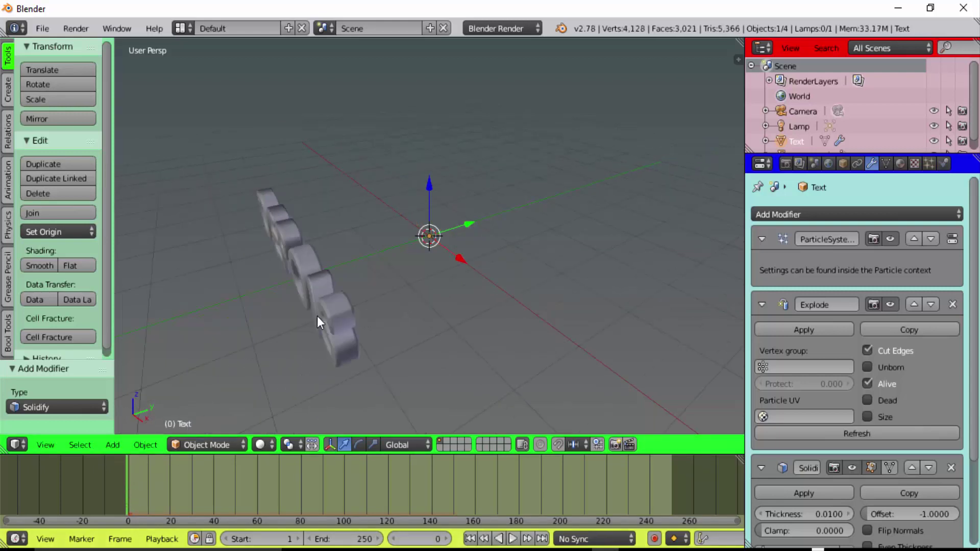
# Select Text.001 and move it along Y onto the exploding text at frame 77
pyautogui.rightClick(324, 295)
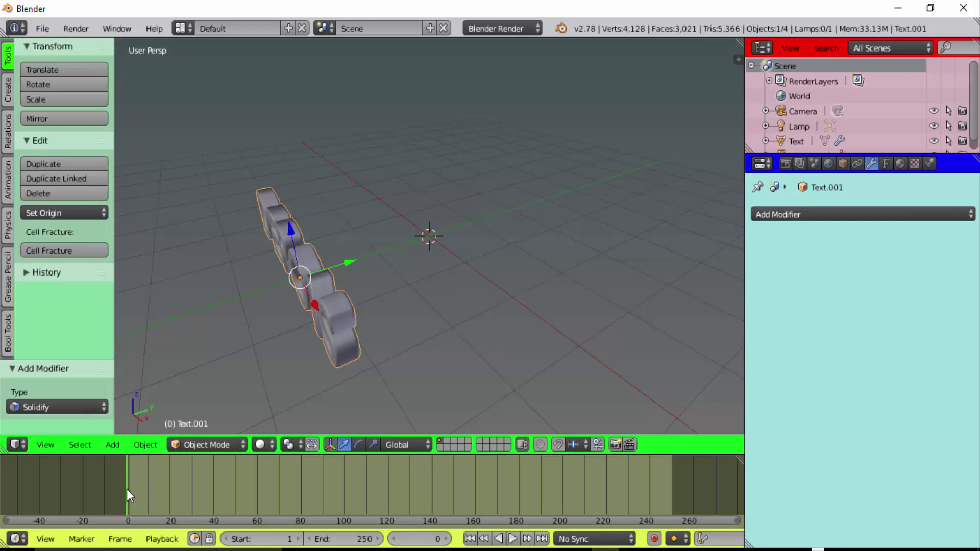
pyautogui.hotkey('alt', 'a')
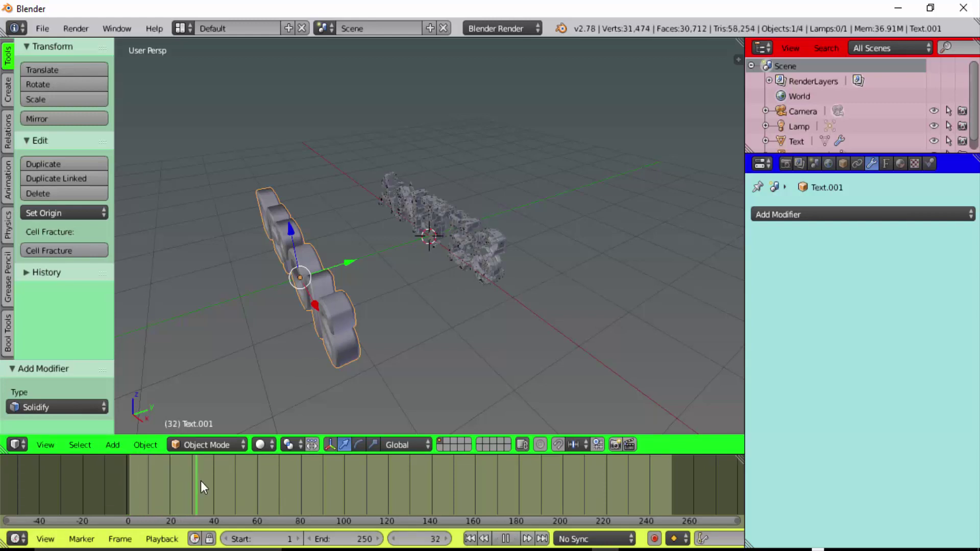
pyautogui.moveTo(200, 480); pyautogui.dragTo(295, 475)
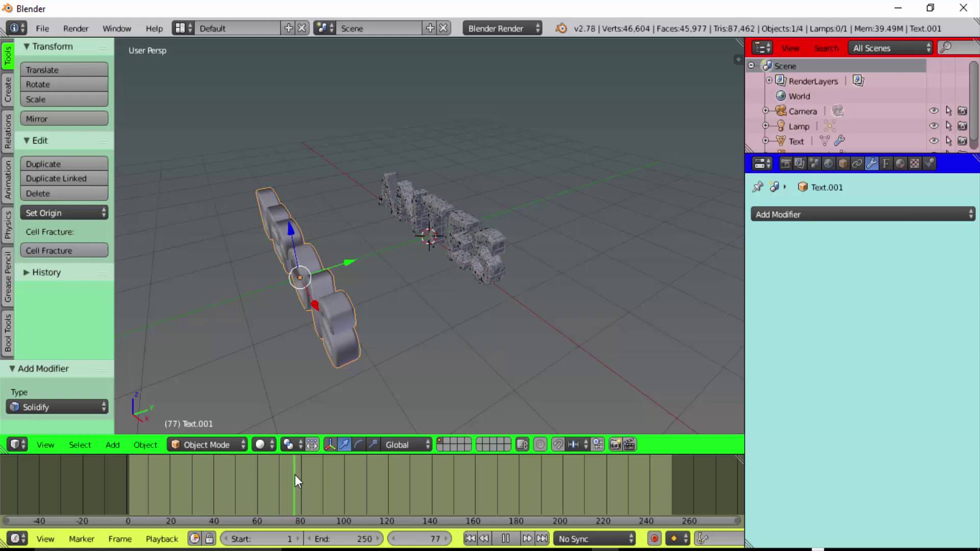
pyautogui.hotkey('alt', 'a')
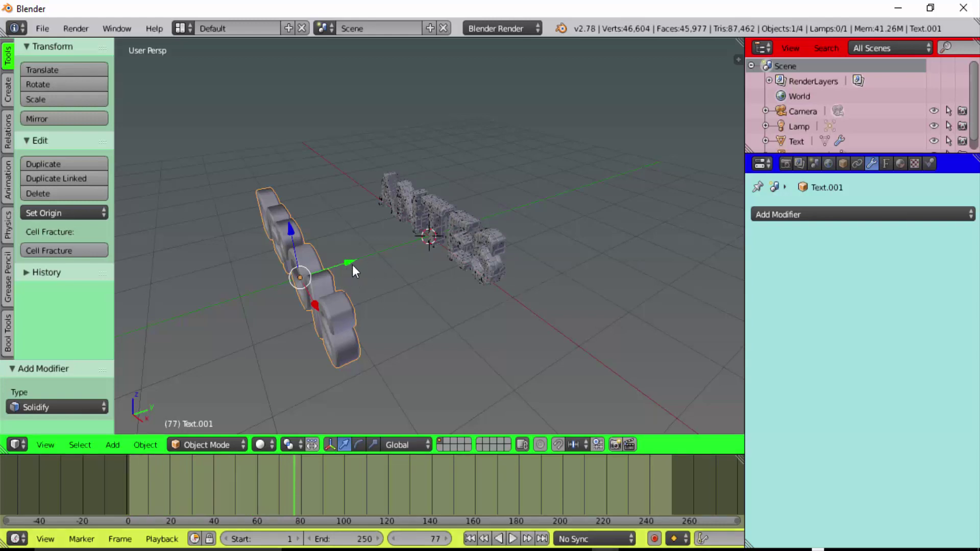
pyautogui.moveTo(349, 263); pyautogui.dragTo(485, 237)
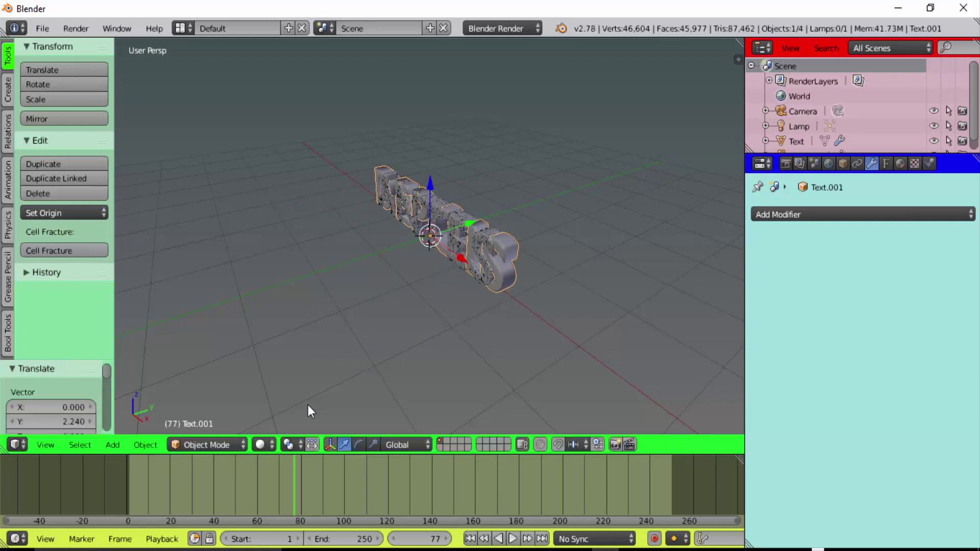
# Play the animation in reverse and stop it at frame 0
pyautogui.hotkey('shift', 'alt', 'a')
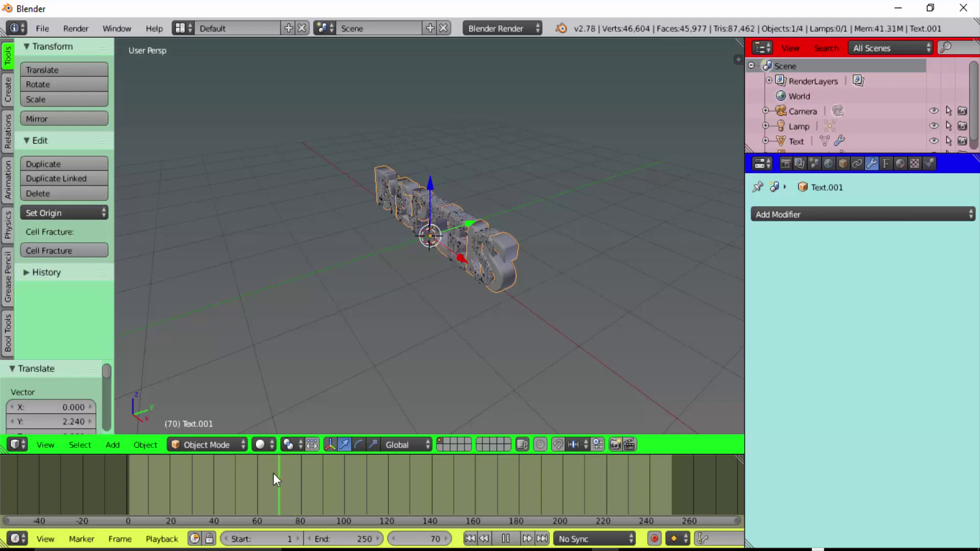
pyautogui.click(128, 477)
pyautogui.hotkey('alt', 'a')
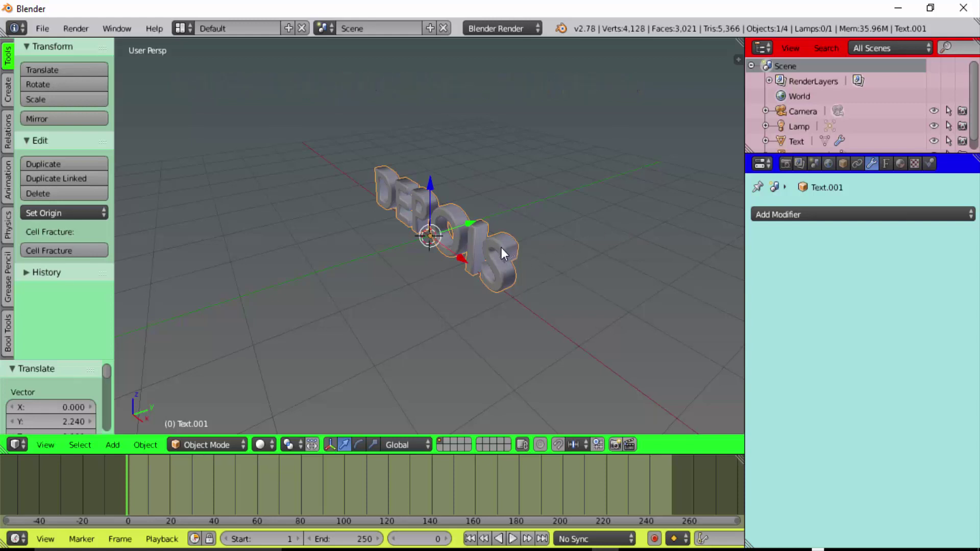
# Convert Text.001 to a mesh and add a Remesh modifier to it
pyautogui.hotkey('alt', 'c')
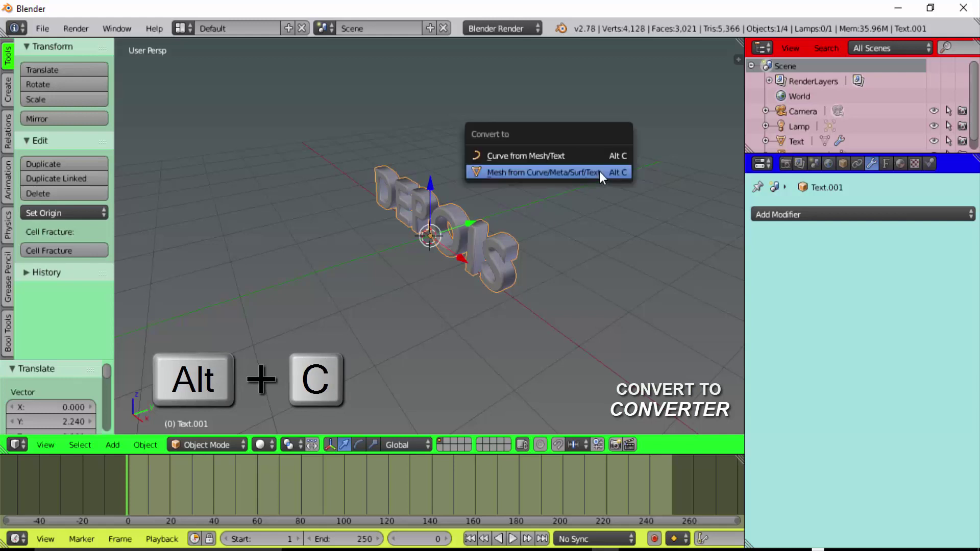
pyautogui.click(599, 171)
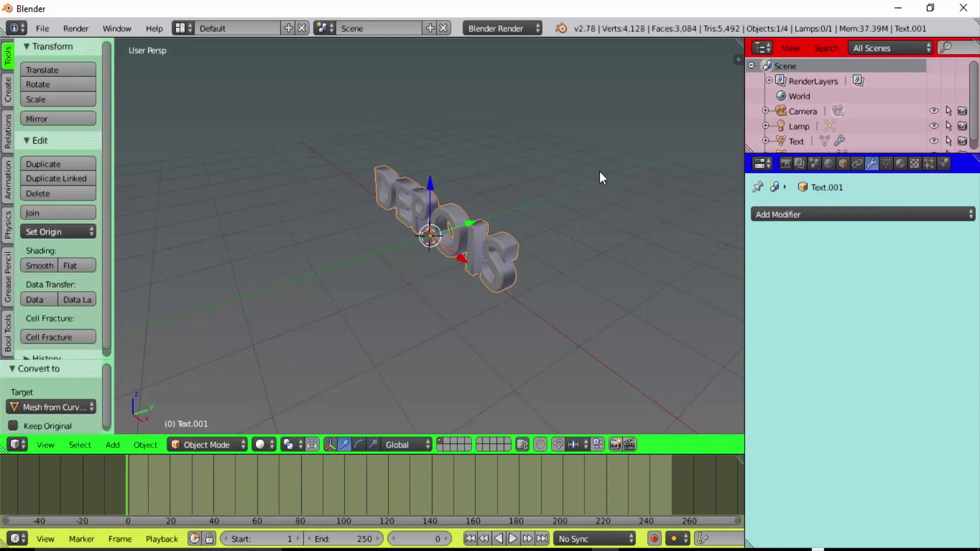
pyautogui.click(855, 213)
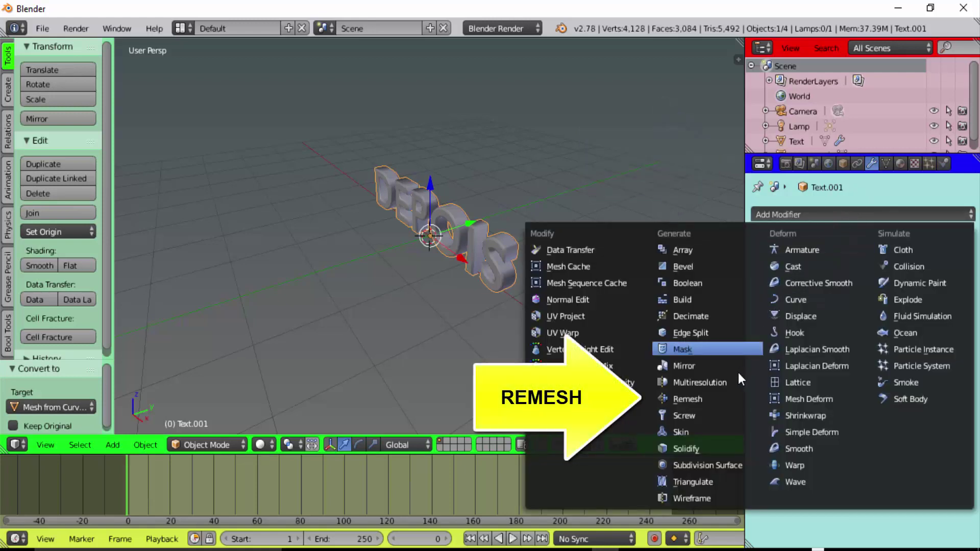
pyautogui.click(708, 400)
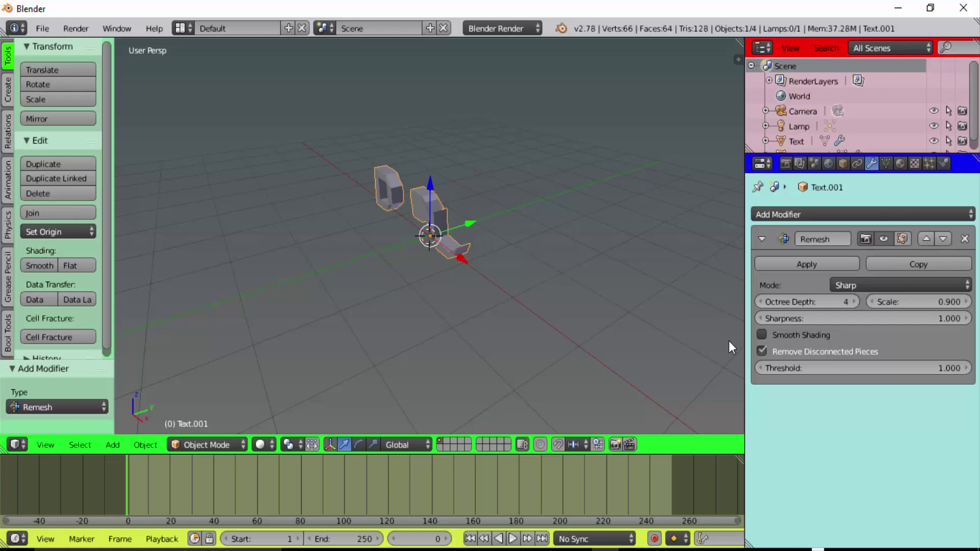
# Keep disconnected pieces, enable Smooth Shading, set Octree Depth 7, and apply the Remesh
pyautogui.click(761, 351)
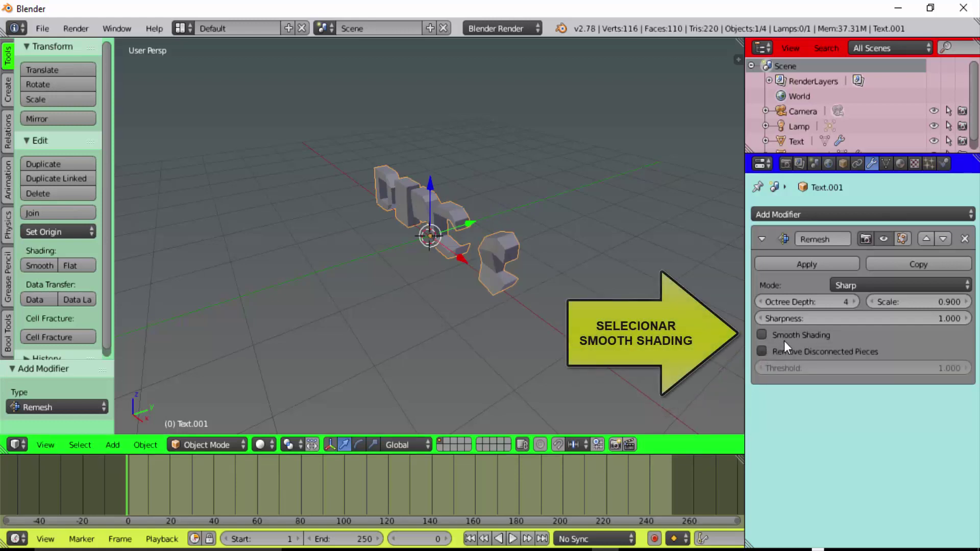
pyautogui.click(761, 335)
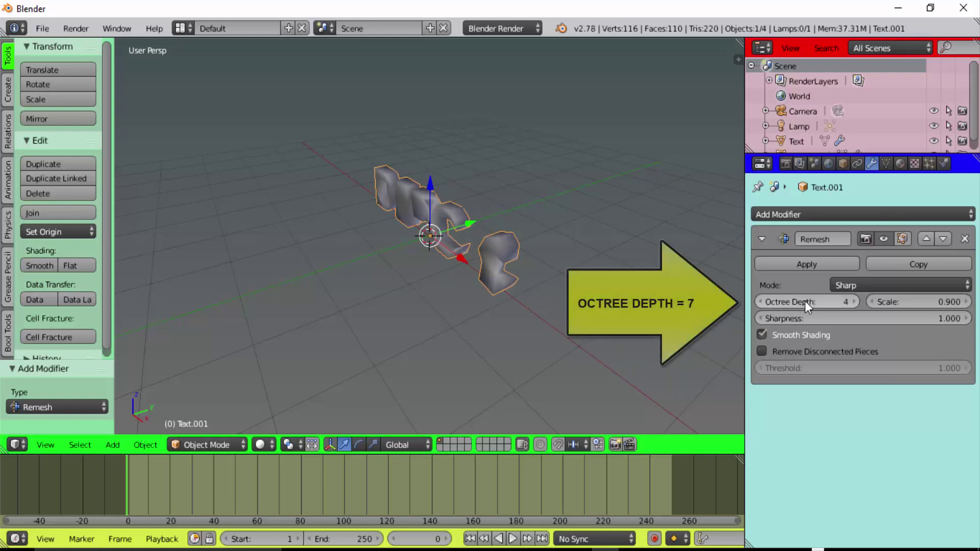
pyautogui.click(855, 303)
pyautogui.click(856, 303)
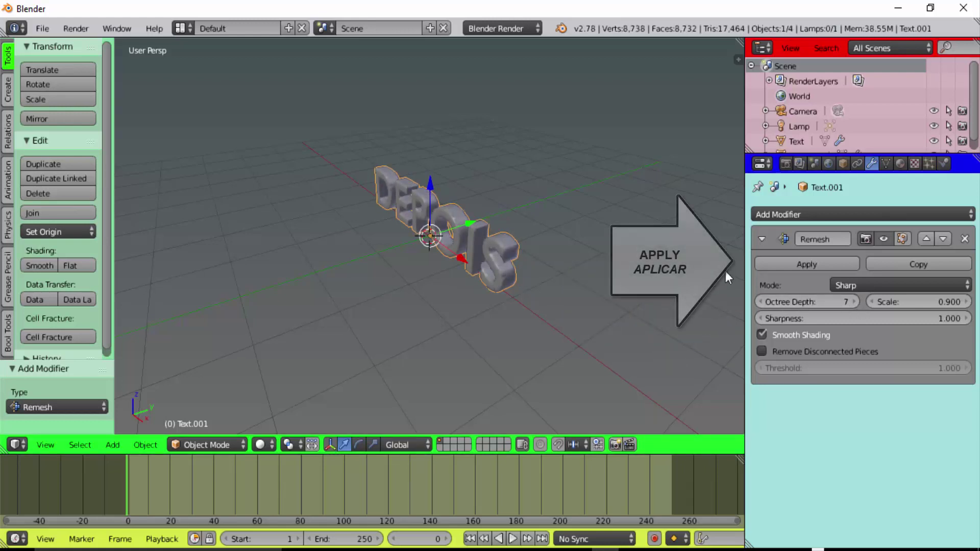
pyautogui.click(815, 262)
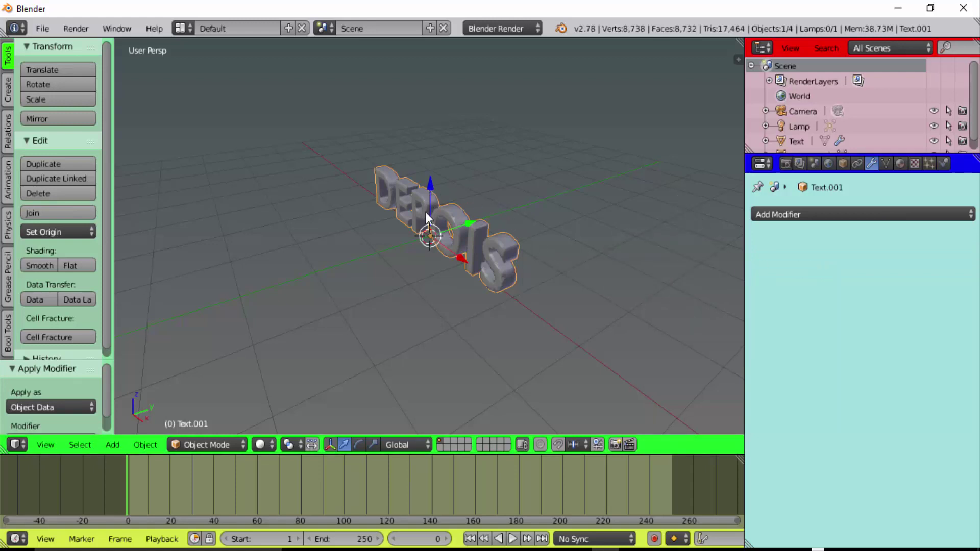
pyautogui.click(205, 443)
pyautogui.click(213, 410)
pyautogui.scroll(3, 655, 317)
pyautogui.scroll(2, 655, 316)
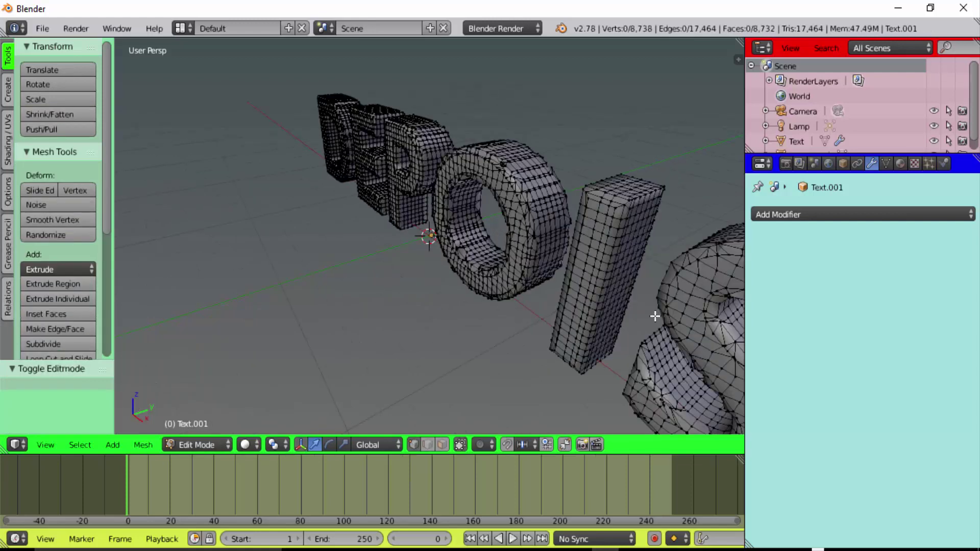
pyautogui.scroll(-3, 655, 317)
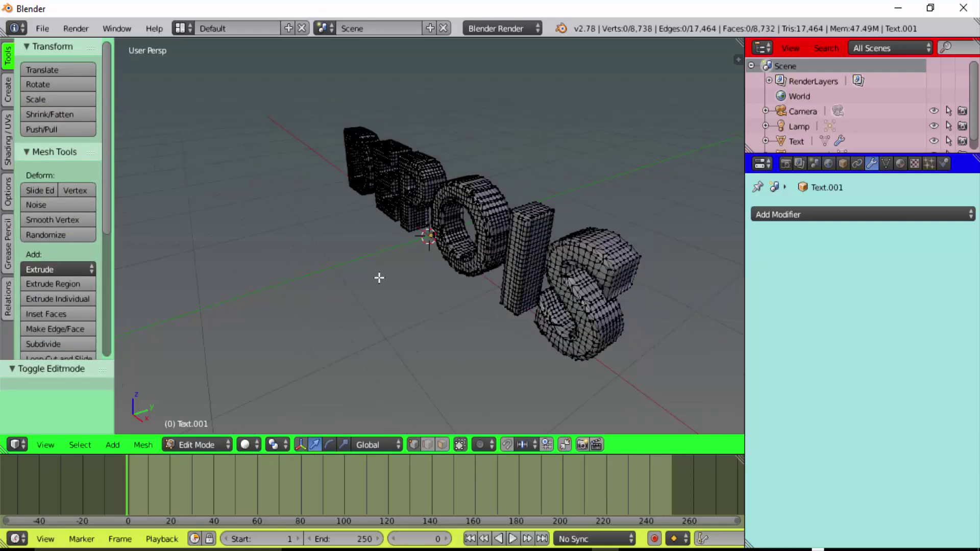
pyautogui.click(187, 443)
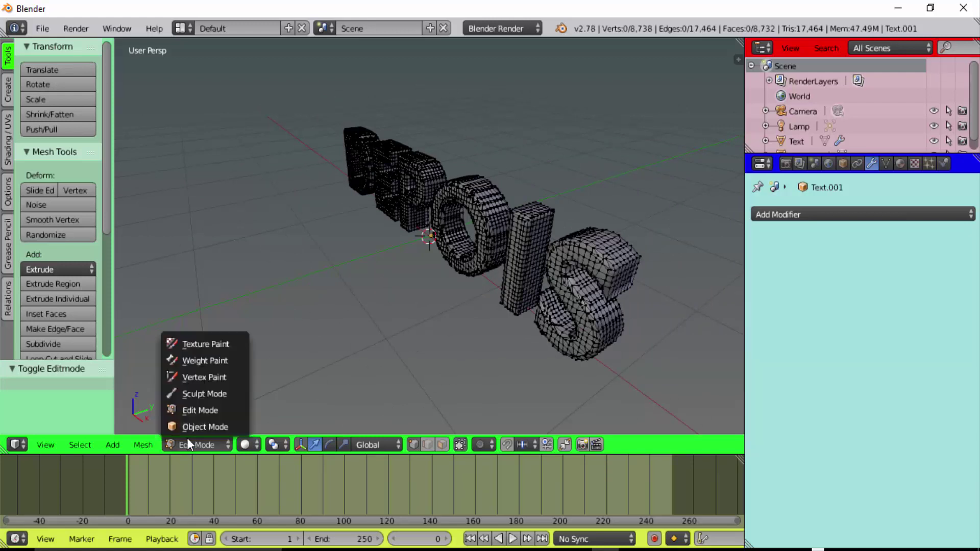
pyautogui.scroll(-2, 265, 331)
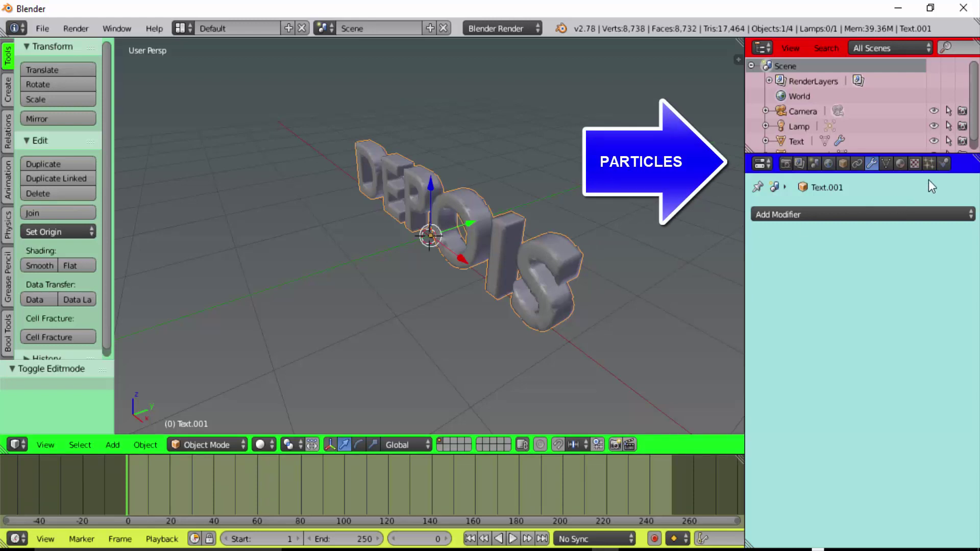
# Add a new particle system to the DEPOIS mesh with 800 particles
pyautogui.click(929, 164)
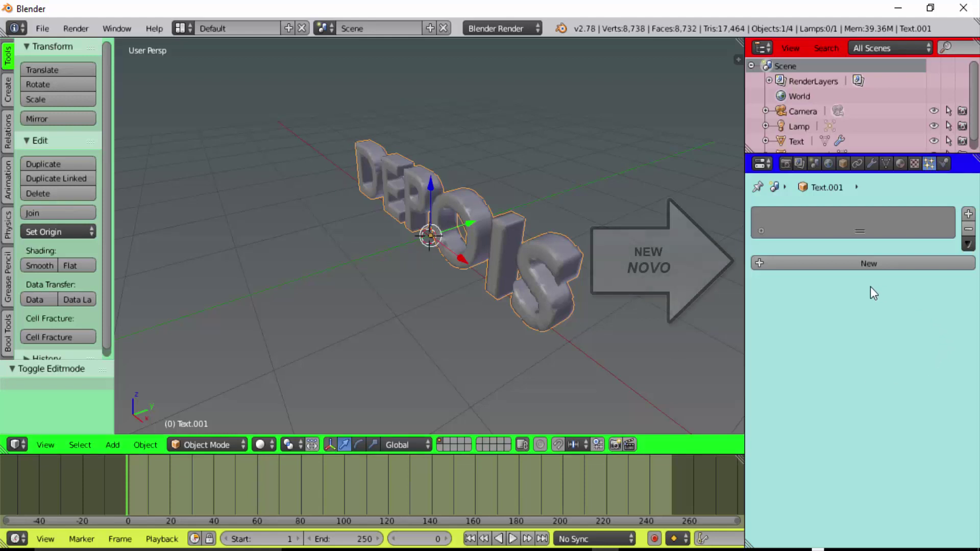
pyautogui.click(868, 262)
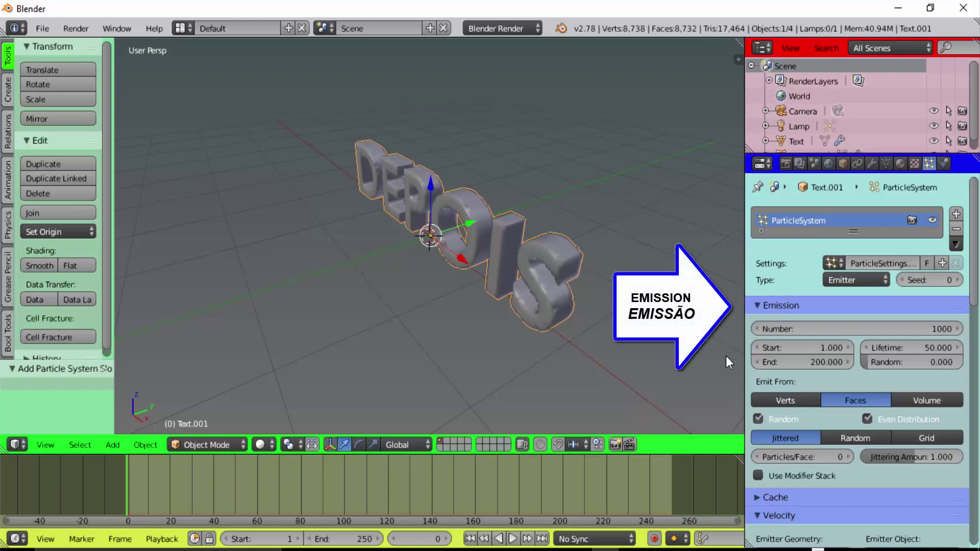
pyautogui.click(865, 329)
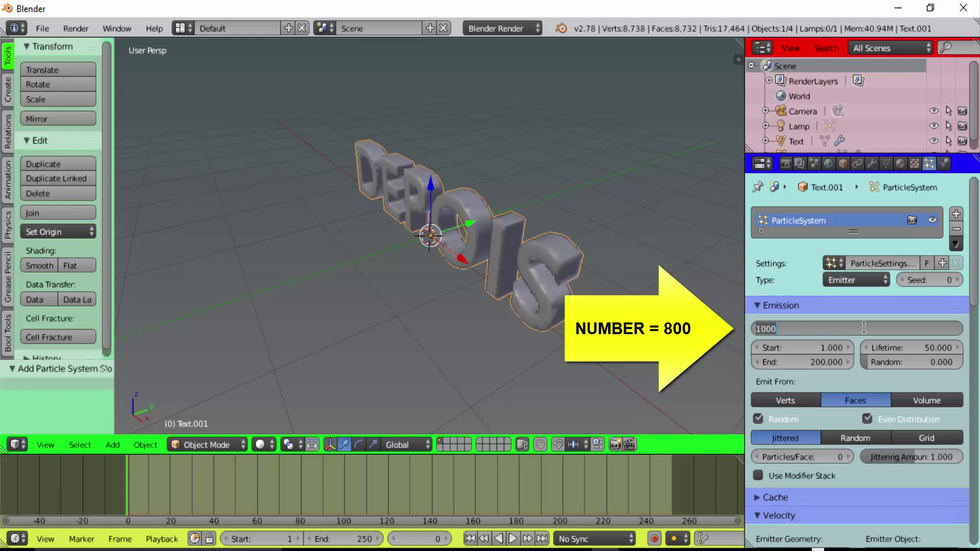
pyautogui.write('800')
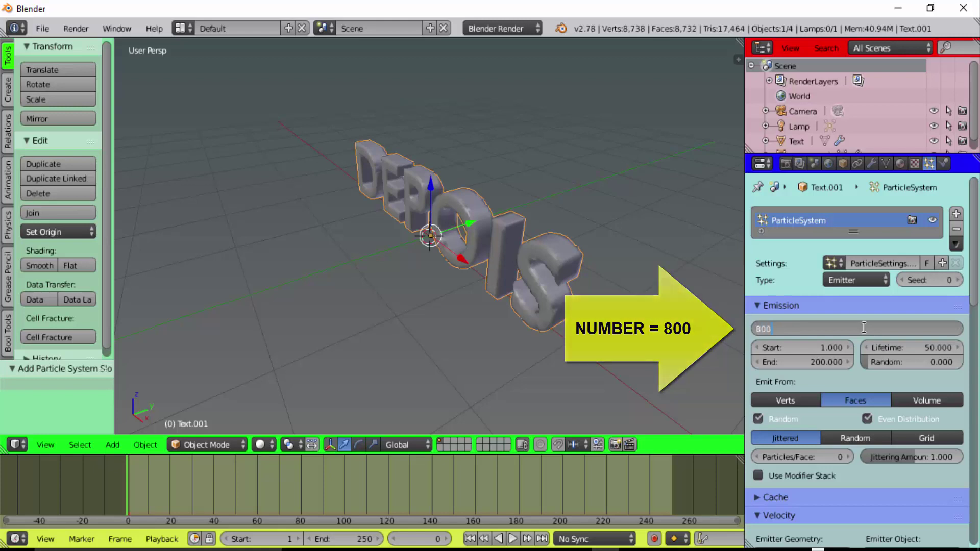
pyautogui.press('Return')
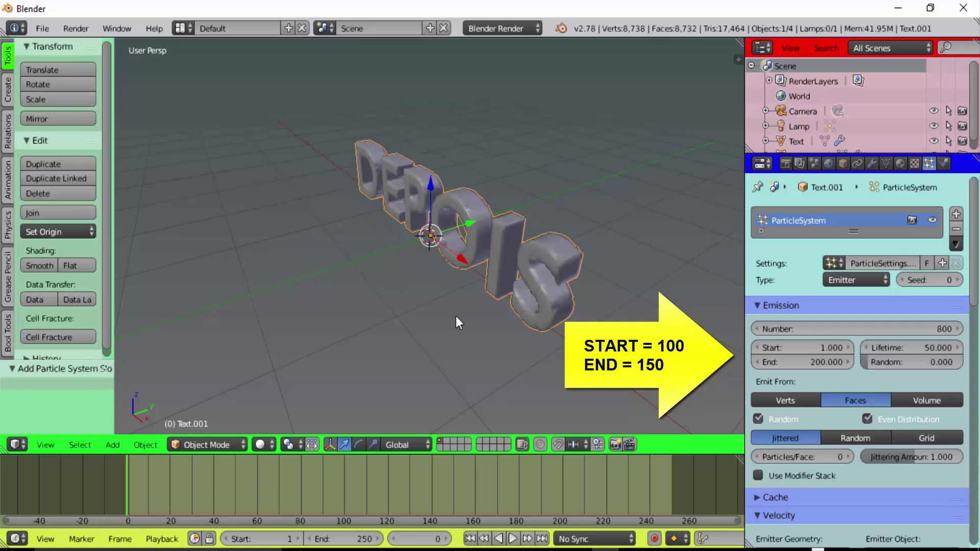
# Emit the particles from frame 100 to 150 with Use Modifier Stack enabled
pyautogui.click(816, 351)
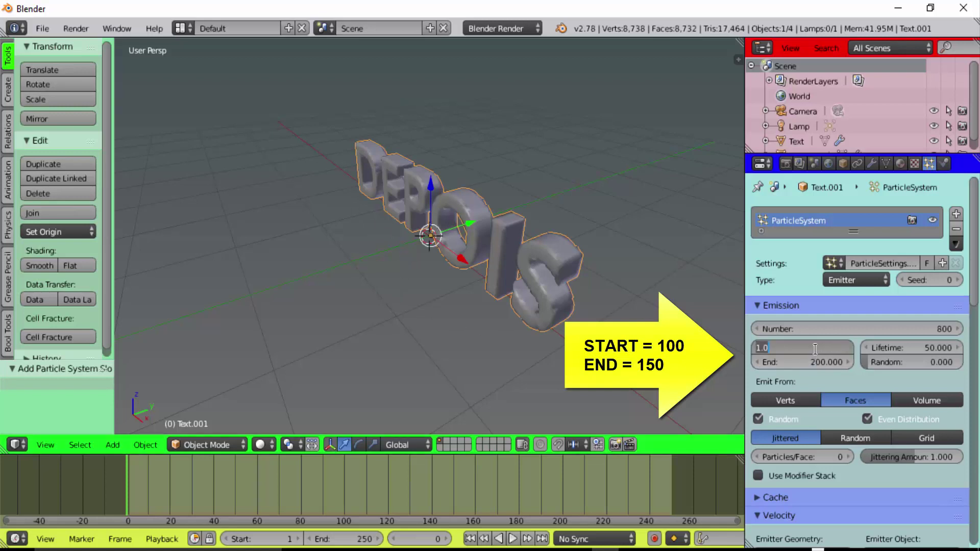
pyautogui.write('100')
pyautogui.press('Return')
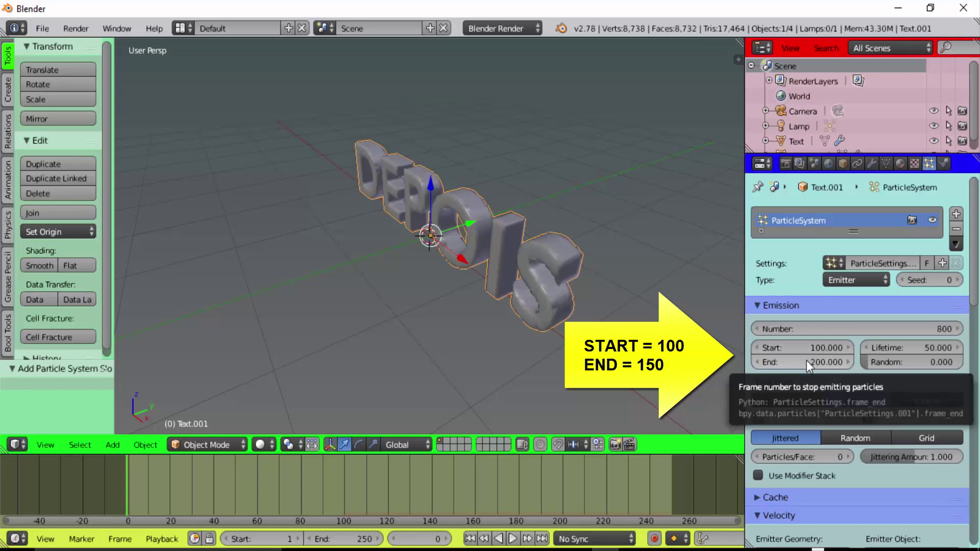
pyautogui.click(807, 360)
pyautogui.write('150')
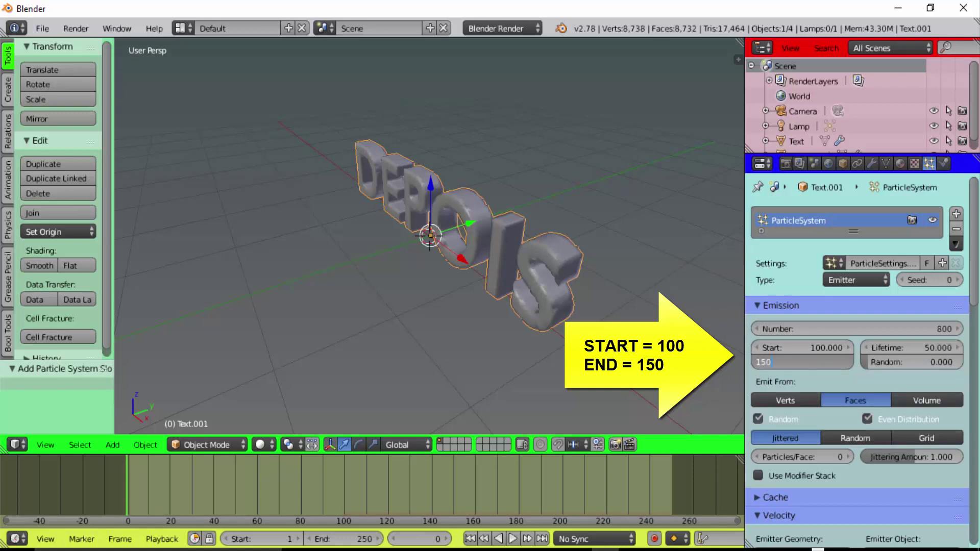
pyautogui.press('Return')
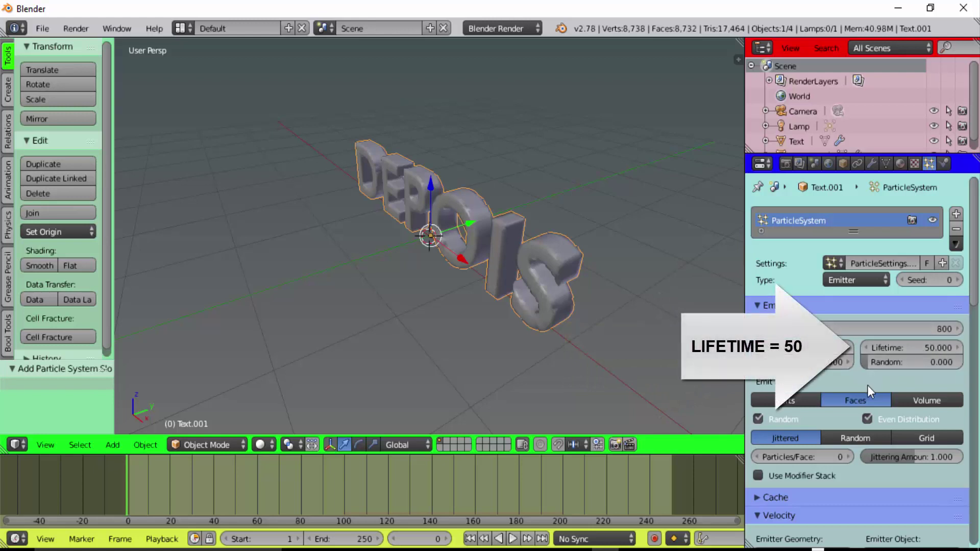
pyautogui.click(760, 477)
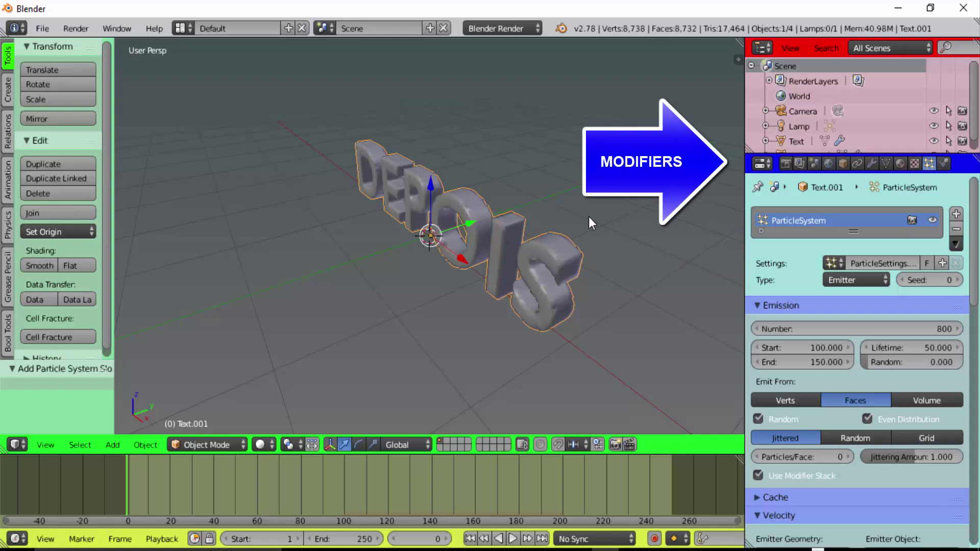
# Add an Explode modifier to the DEPOIS mesh that hides unborn pieces and cuts edges
pyautogui.click(874, 164)
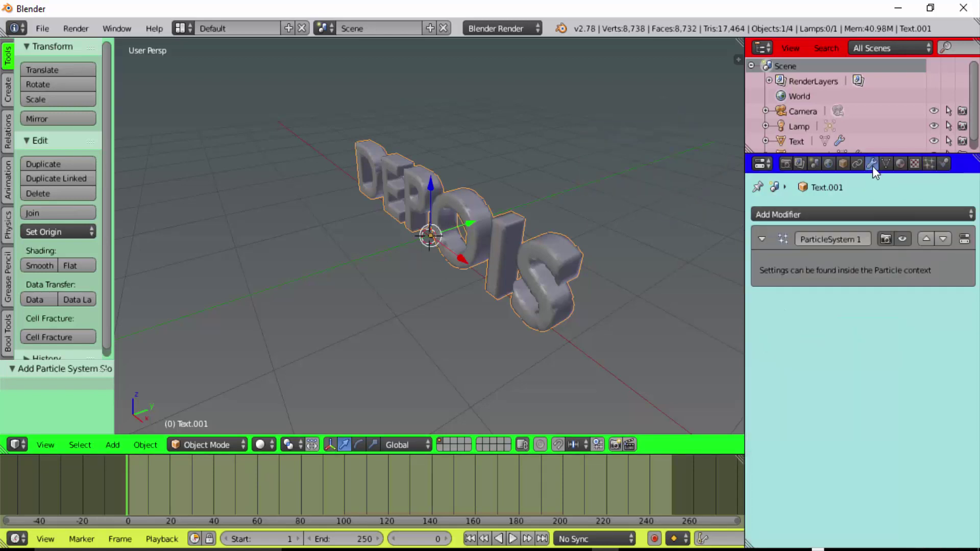
pyautogui.click(846, 214)
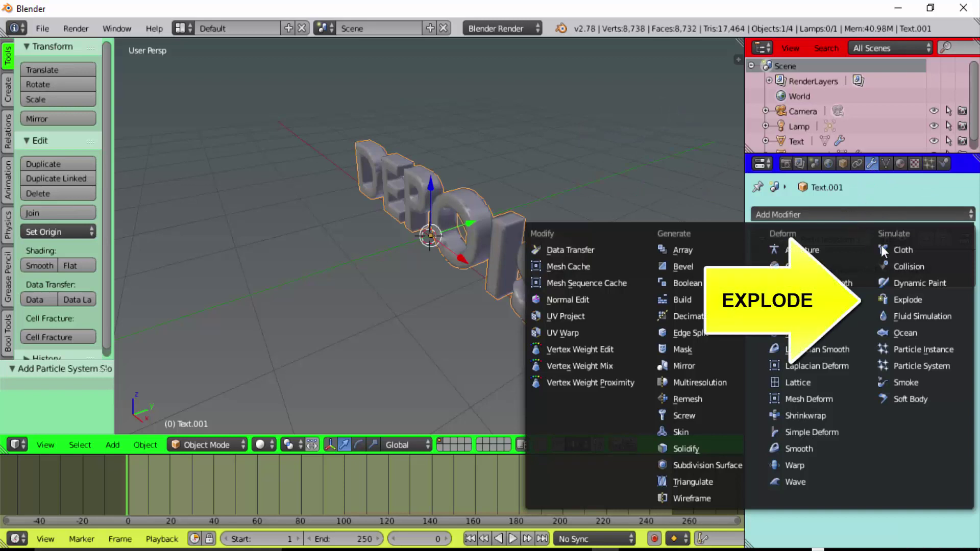
pyautogui.click(903, 300)
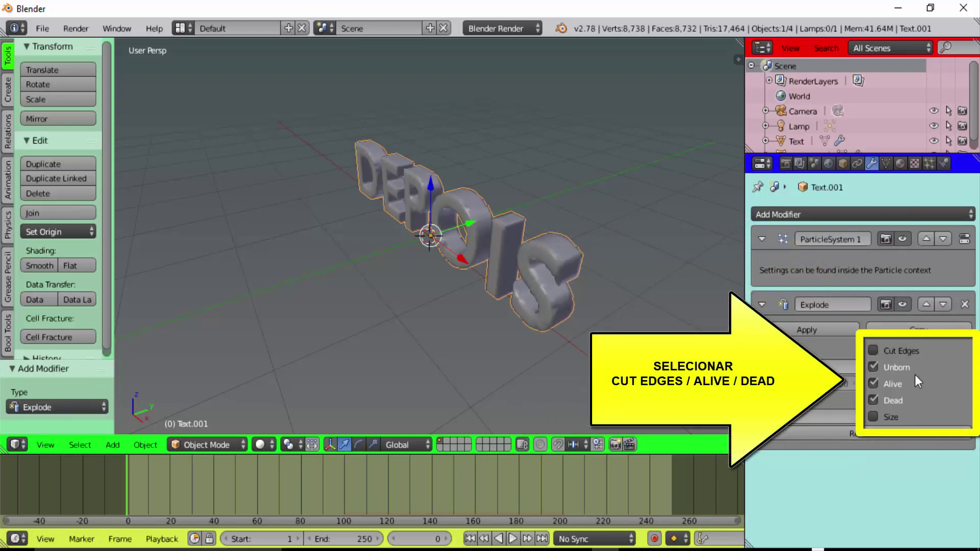
pyautogui.click(873, 367)
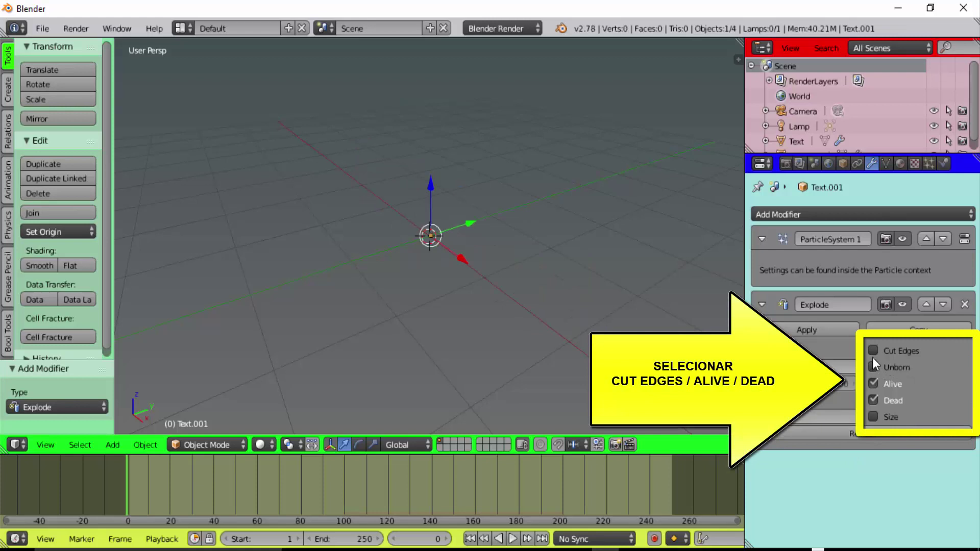
pyautogui.click(873, 350)
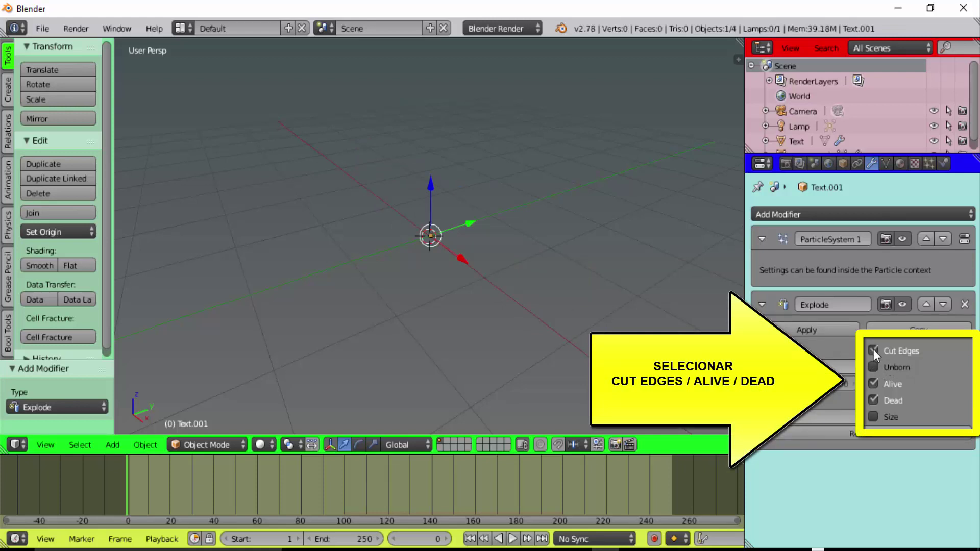
# Play the animation to preview the explosion, then rewind and stop playback
pyautogui.click(511, 540)
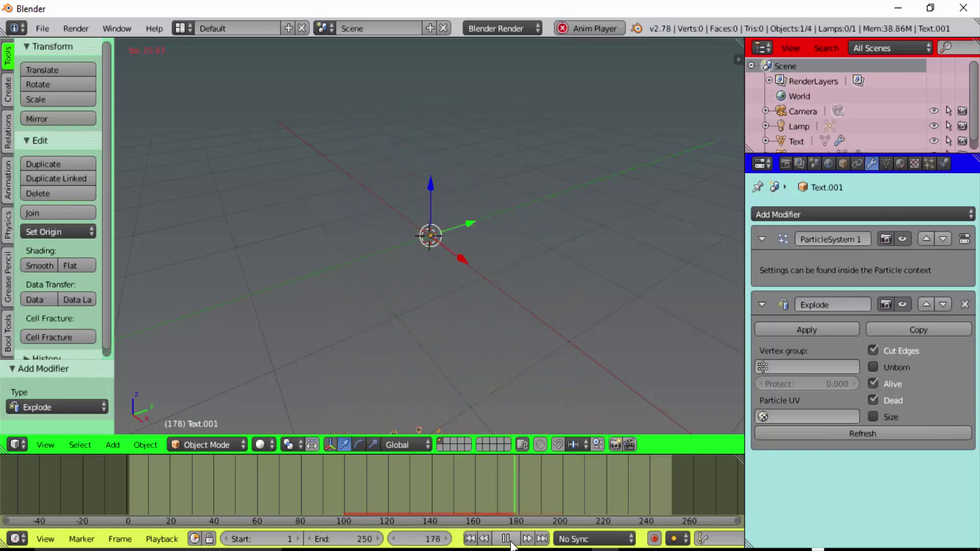
pyautogui.moveTo(372, 503); pyautogui.dragTo(115, 520)
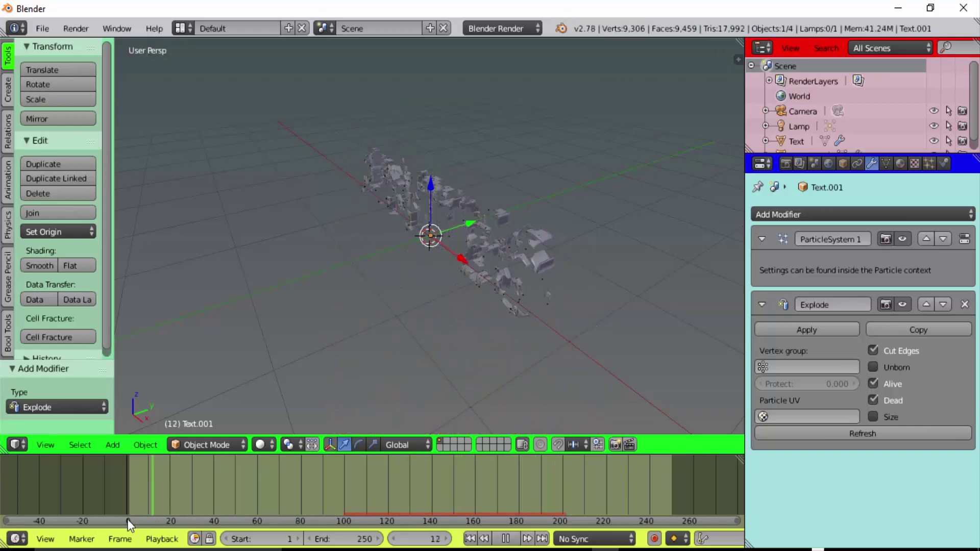
pyautogui.hotkey('alt', 'a')
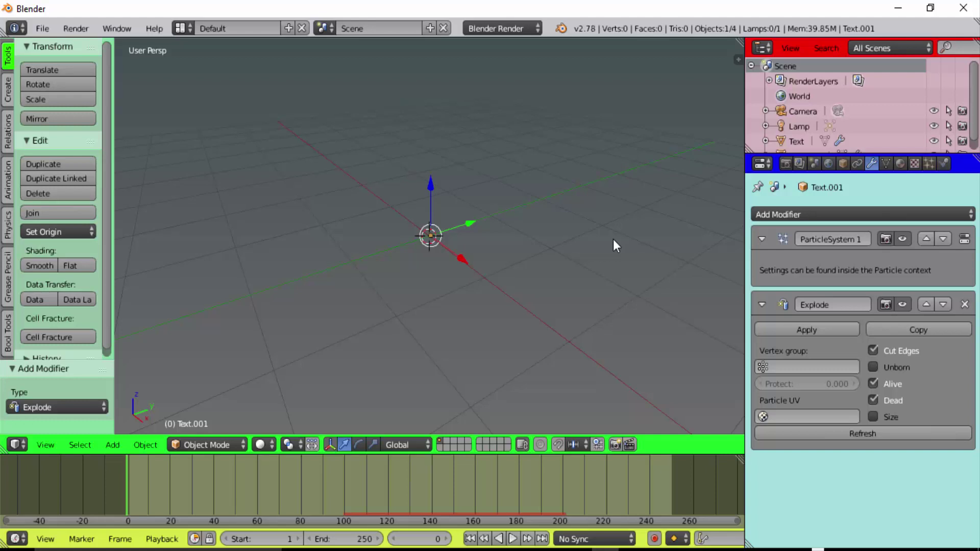
# Add a Solidify modifier of thickness 0.01 after the Explode modifier
pyautogui.click(849, 214)
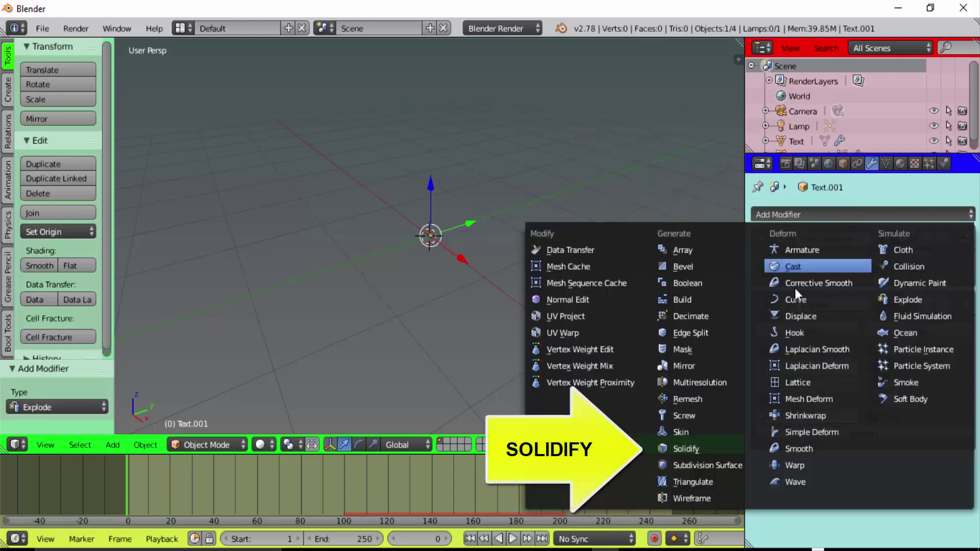
pyautogui.click(709, 449)
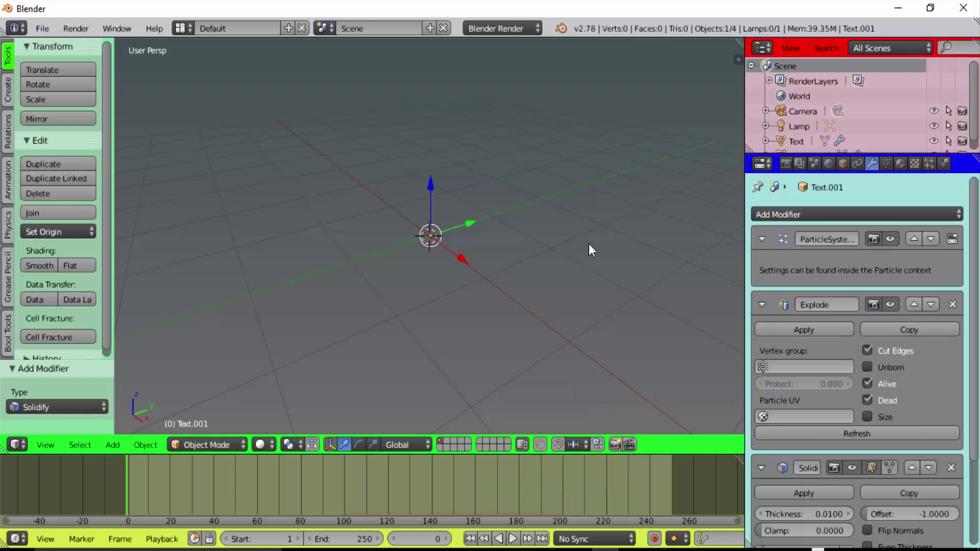
pyautogui.click(930, 163)
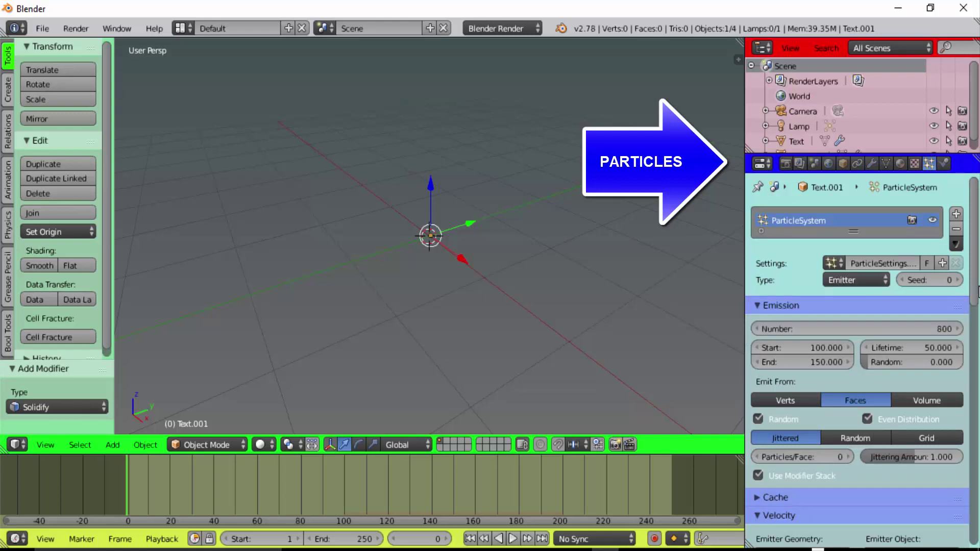
# Set the Text.001 particle Render type to None
pyautogui.scroll(-1, 976, 204)
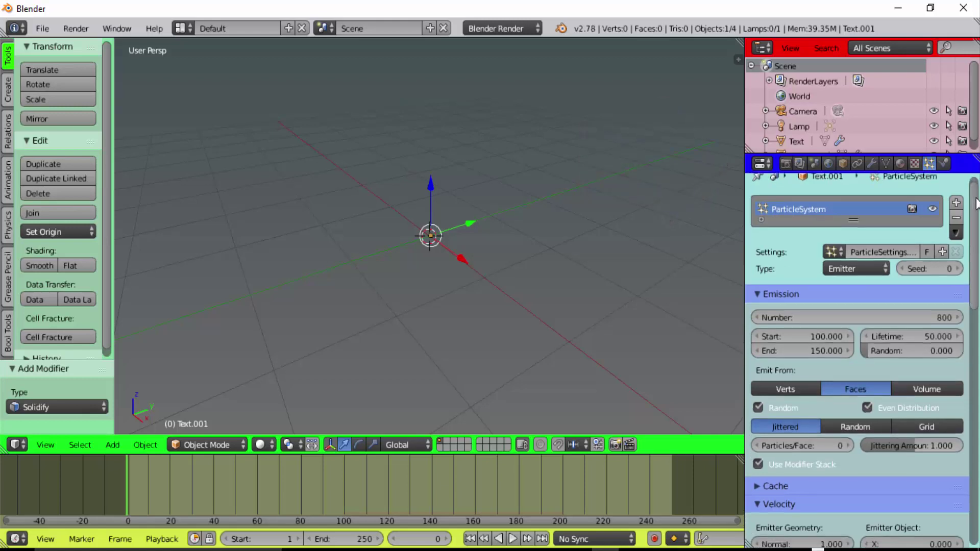
pyautogui.scroll(-3, 976, 204)
pyautogui.scroll(-2, 976, 204)
pyautogui.scroll(-4, 977, 204)
pyautogui.scroll(-4, 976, 204)
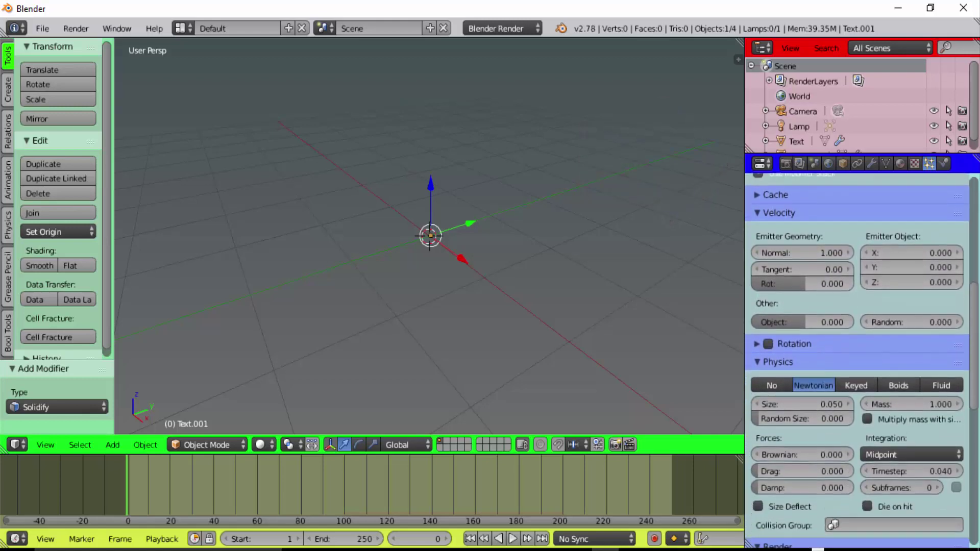
pyautogui.scroll(-4, 976, 204)
pyautogui.scroll(-4, 977, 204)
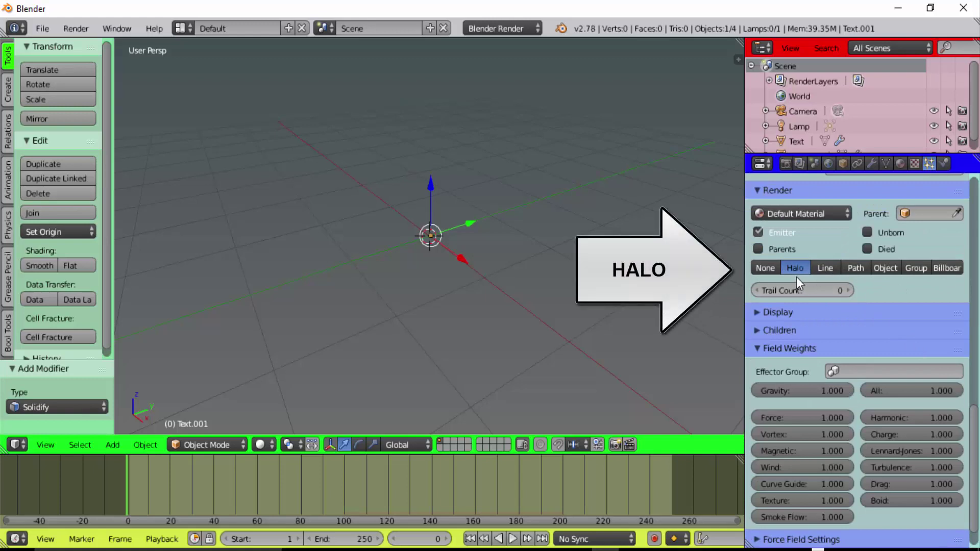
pyautogui.click(769, 268)
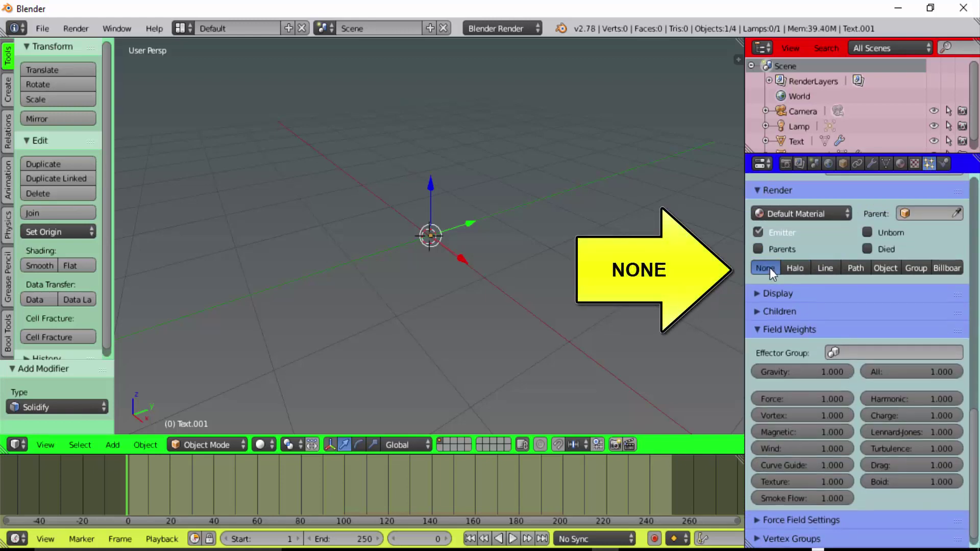
# Change the particle physics from Newtonian to Keyed
pyautogui.scroll(1, 976, 417)
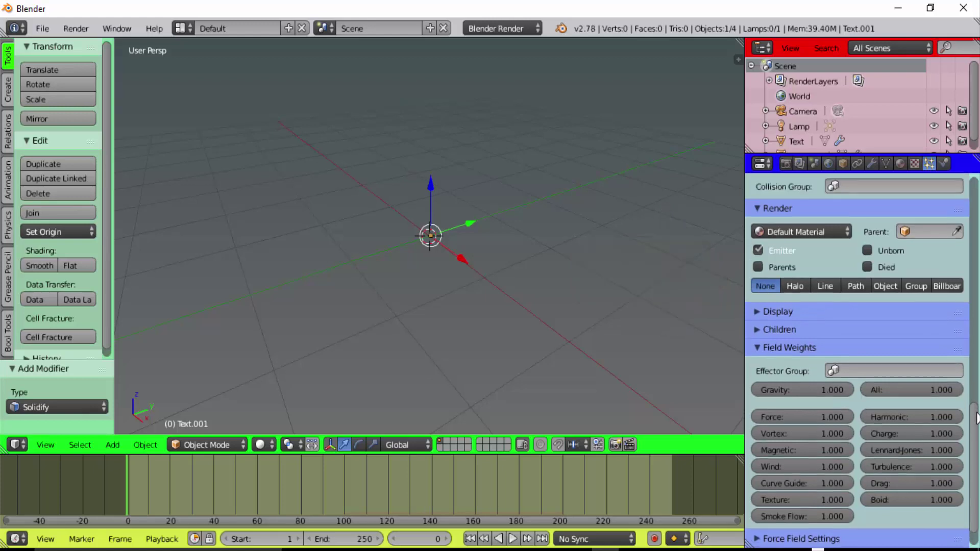
pyautogui.scroll(7, 976, 418)
pyautogui.scroll(2, 976, 418)
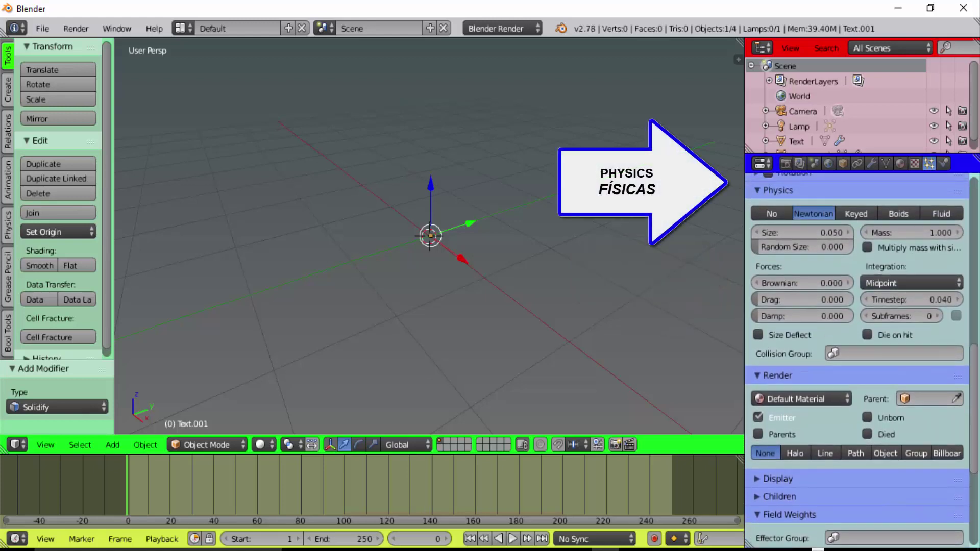
pyautogui.scroll(-1, 829, 206)
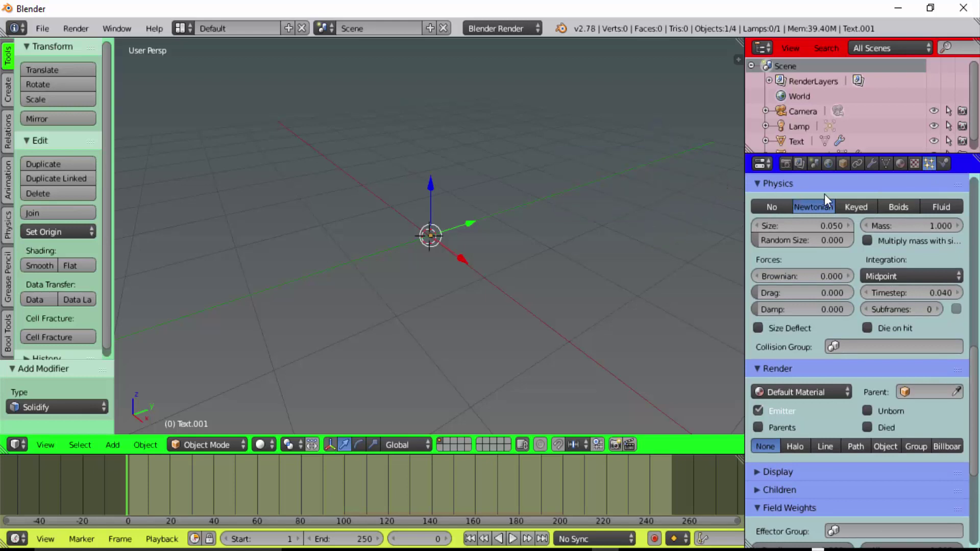
pyautogui.click(860, 206)
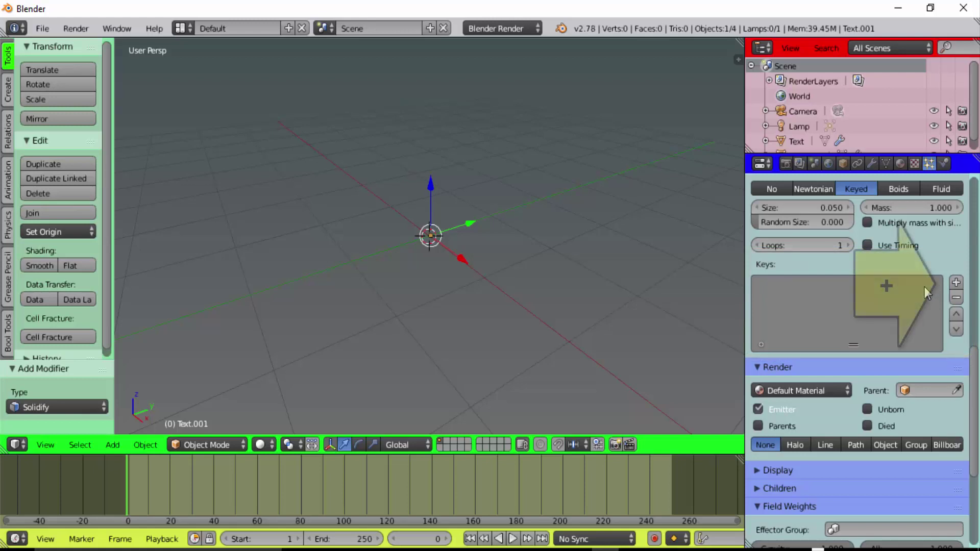
# Add keyed particle targets Text then Text.001, and play the morph preview
pyautogui.click(955, 283)
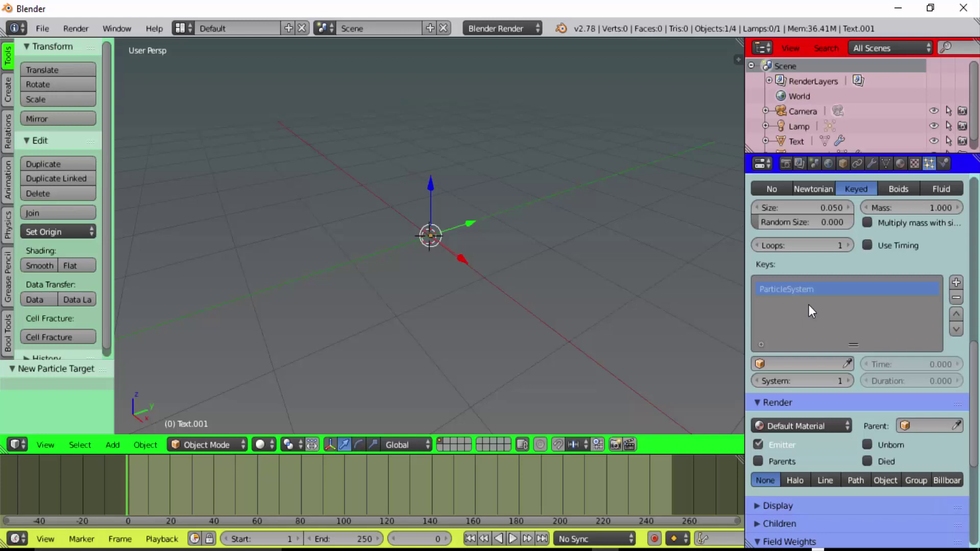
pyautogui.click(796, 362)
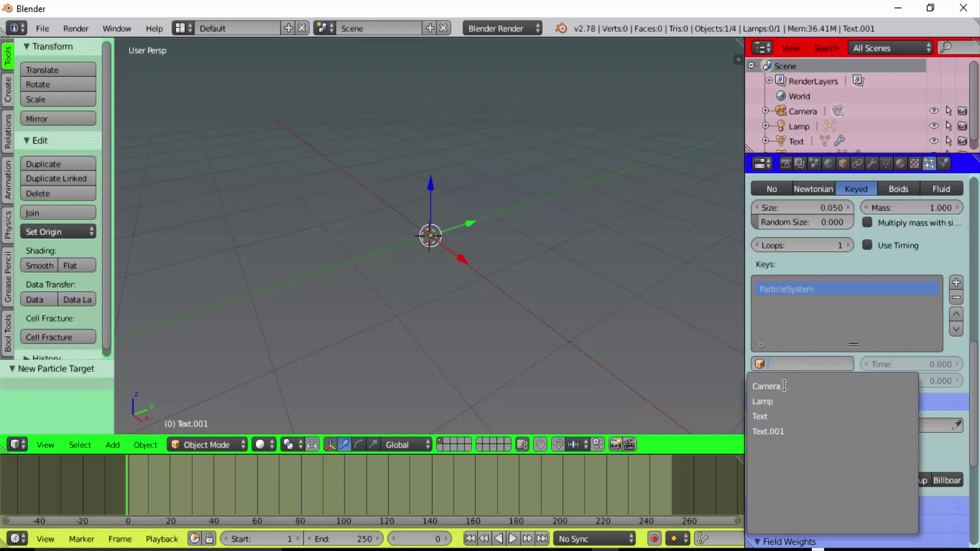
pyautogui.click(770, 415)
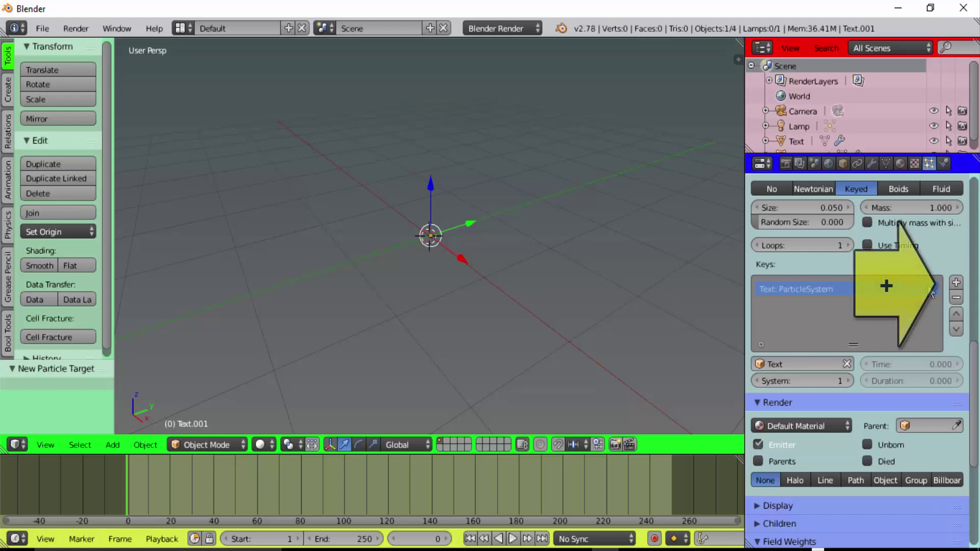
pyautogui.click(957, 281)
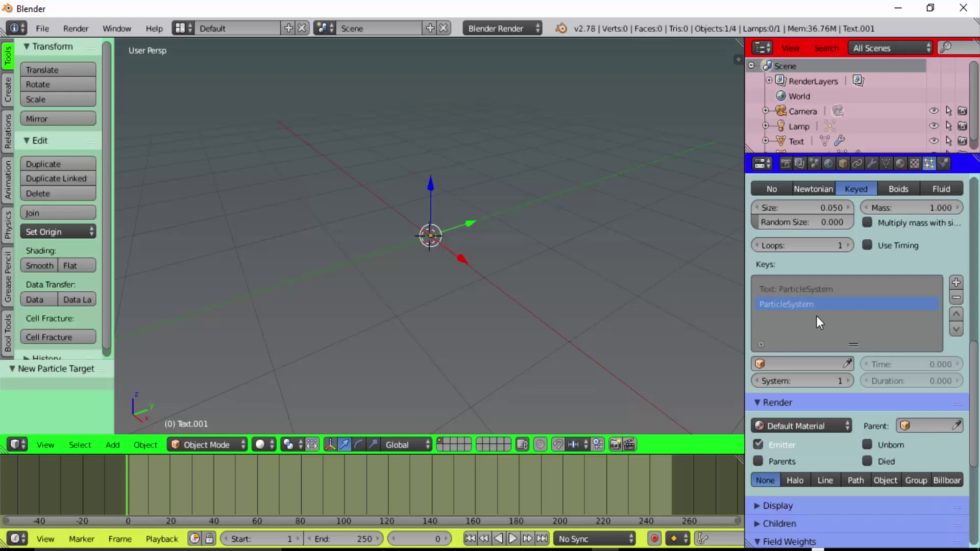
pyautogui.click(795, 364)
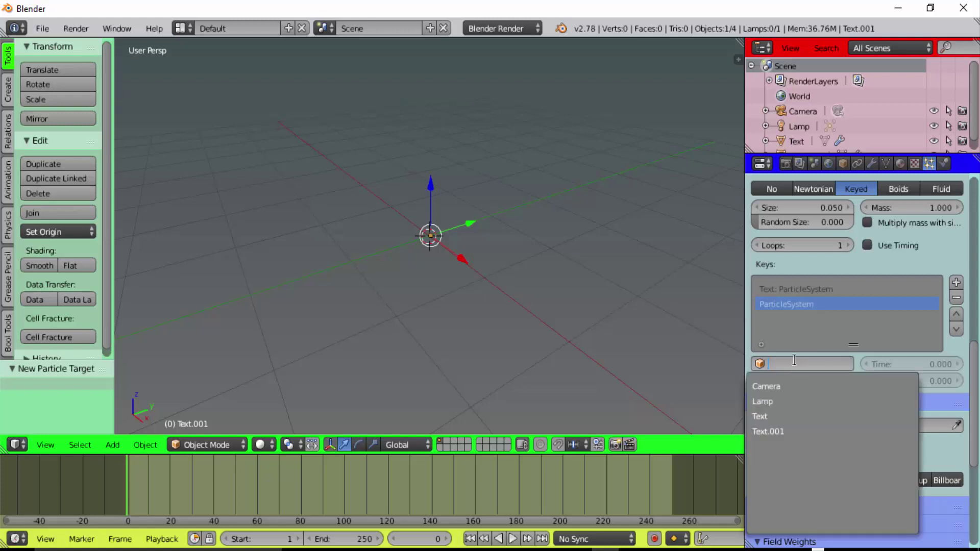
pyautogui.click(803, 432)
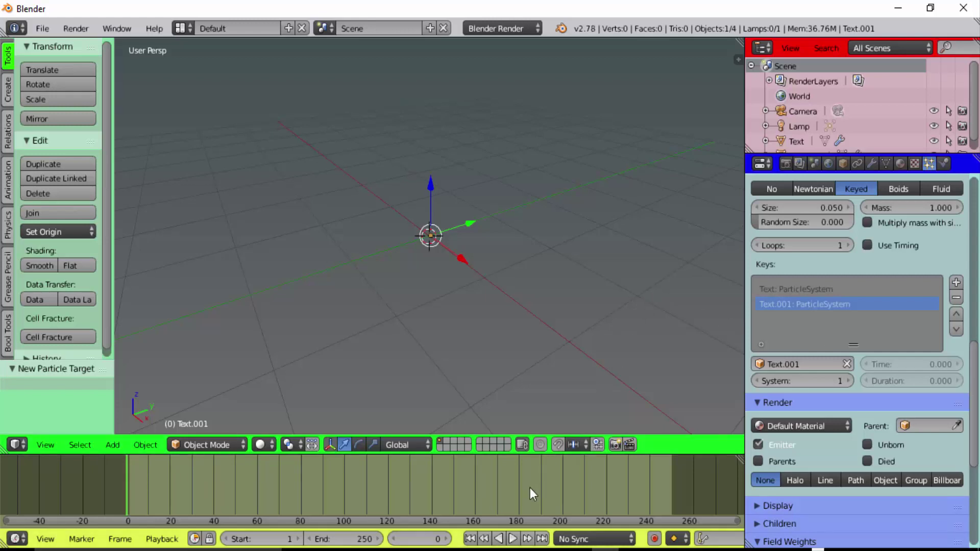
pyautogui.click(515, 536)
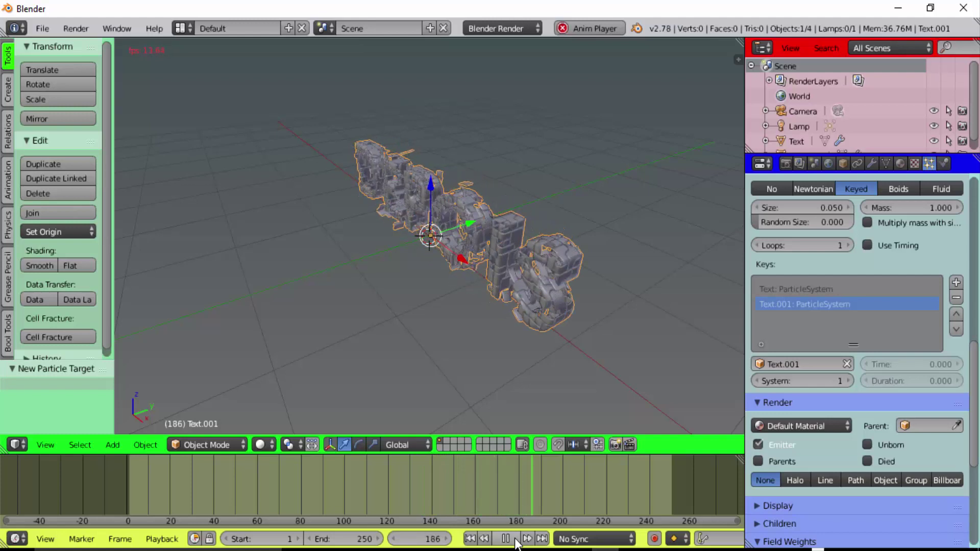
# Pause playback, orbit to face the DEPOIS text, and replay the animation from the start
pyautogui.click(513, 539)
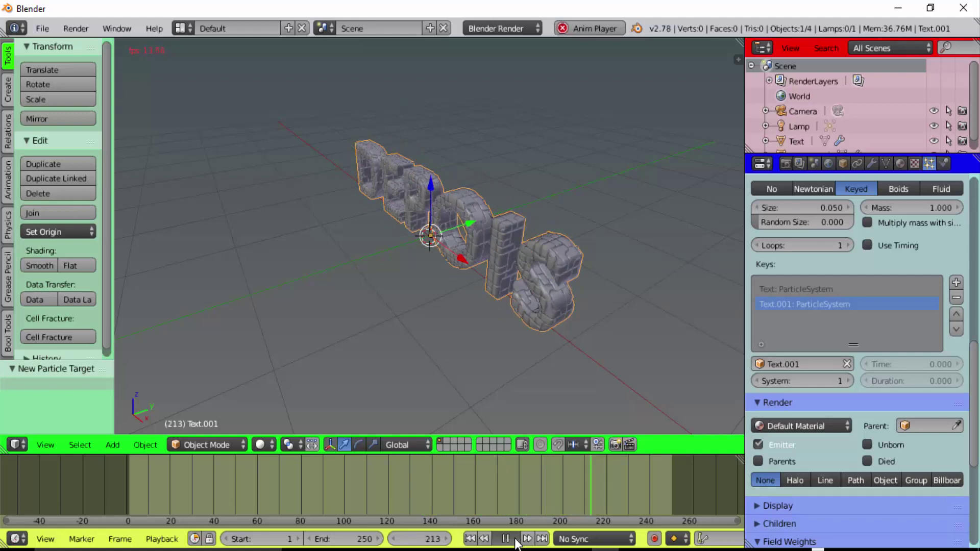
pyautogui.moveTo(599, 396); pyautogui.dragTo(623, 370, button='middle')
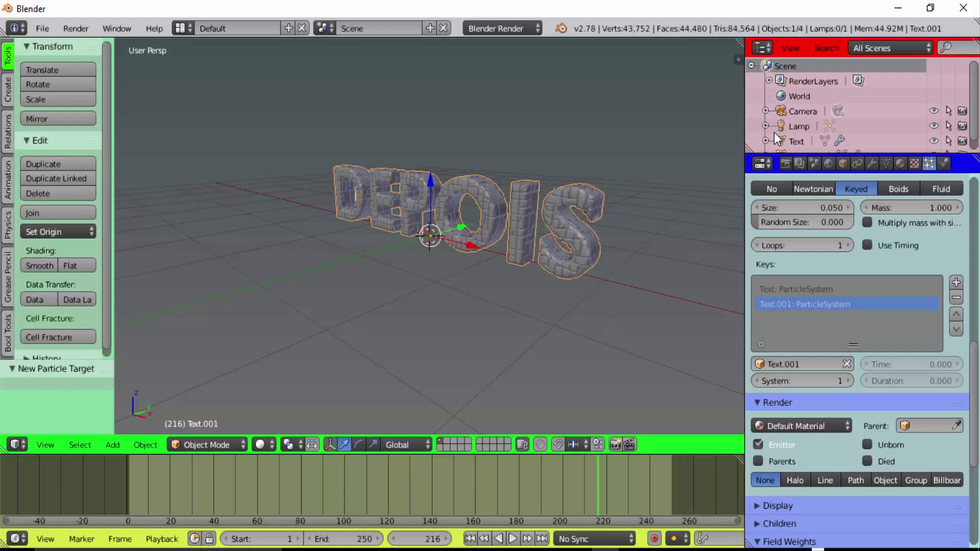
pyautogui.click(127, 476)
pyautogui.hotkey('alt', 'a')
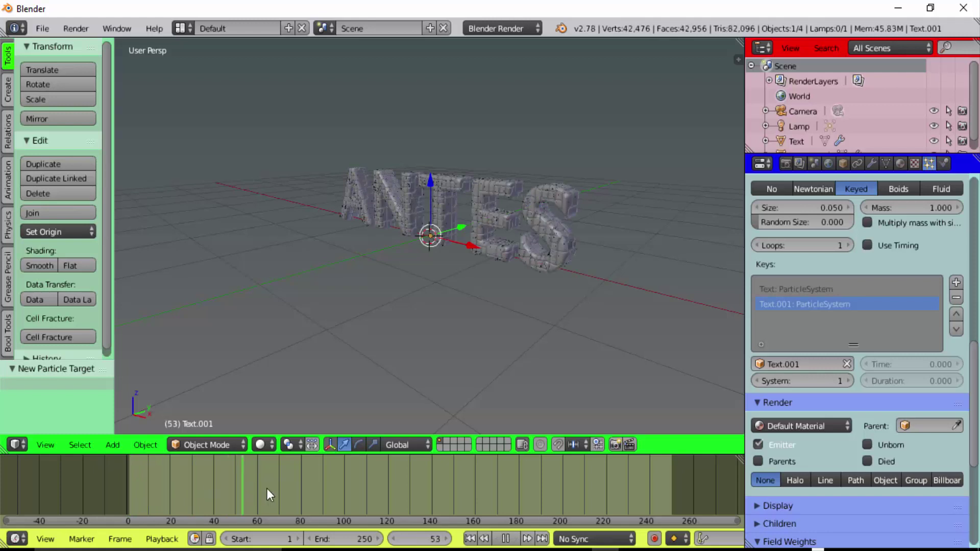
pyautogui.hotkey('alt', 'a')
# Give ANTES a new red Material.001 at diffuse intensity 1.0, then scrub to frame ~200
pyautogui.rightClick(486, 187)
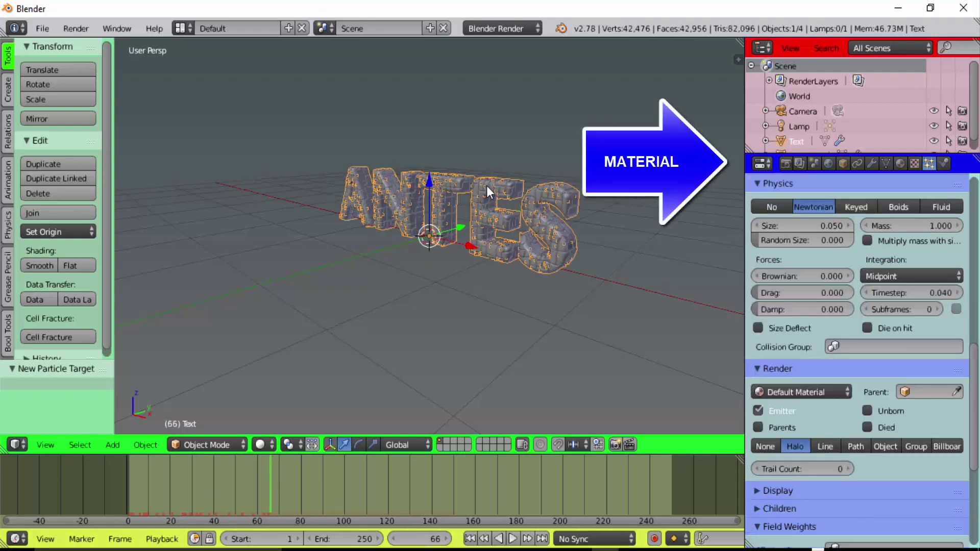
pyautogui.click(900, 162)
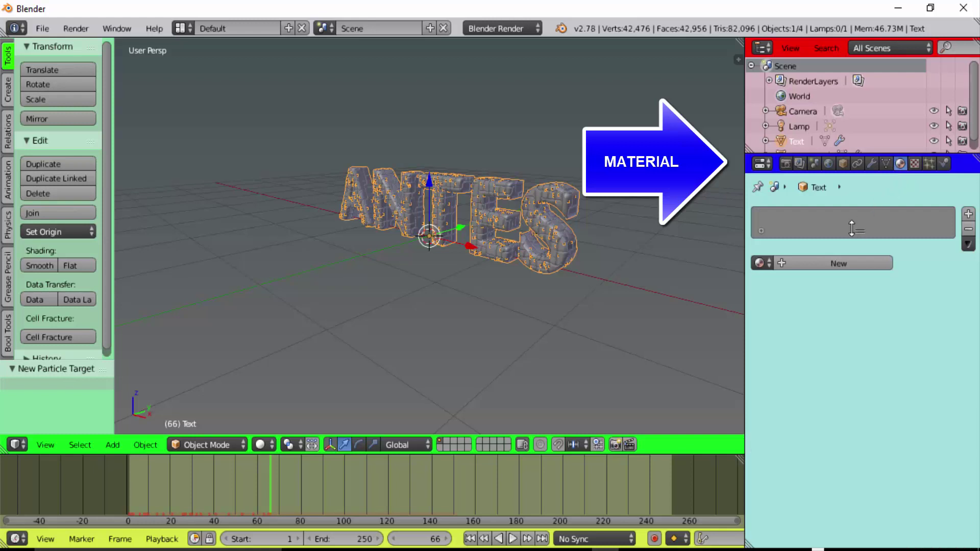
pyautogui.click(834, 264)
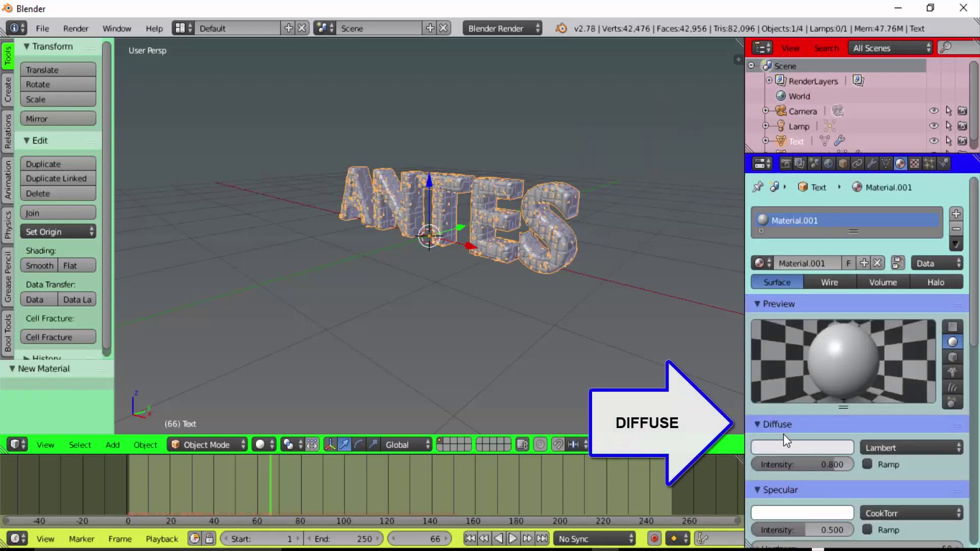
pyautogui.click(798, 450)
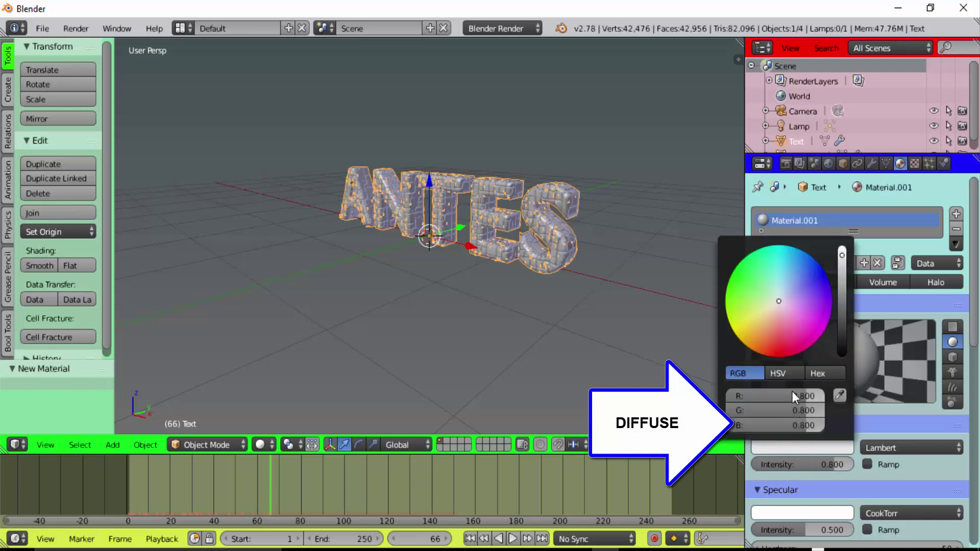
pyautogui.click(779, 353)
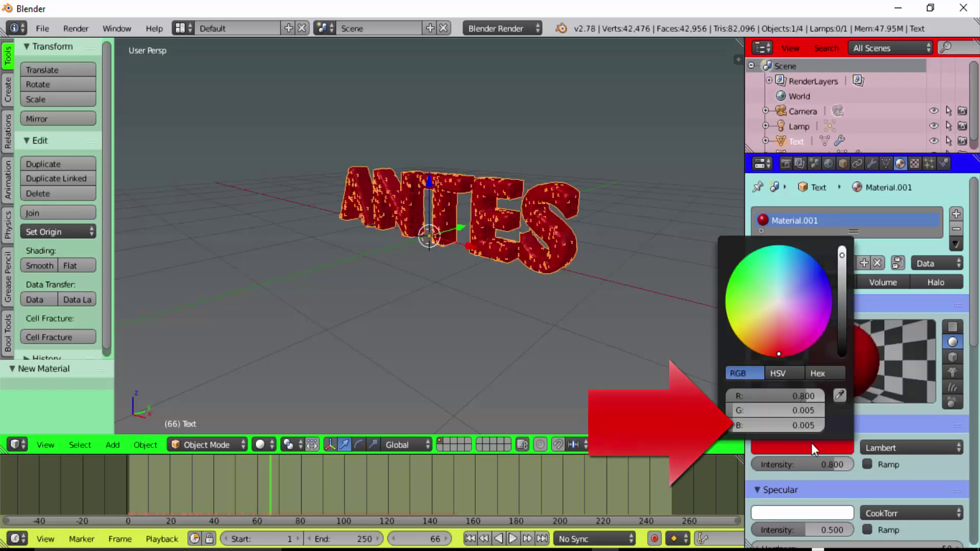
pyautogui.moveTo(796, 465); pyautogui.dragTo(827, 464)
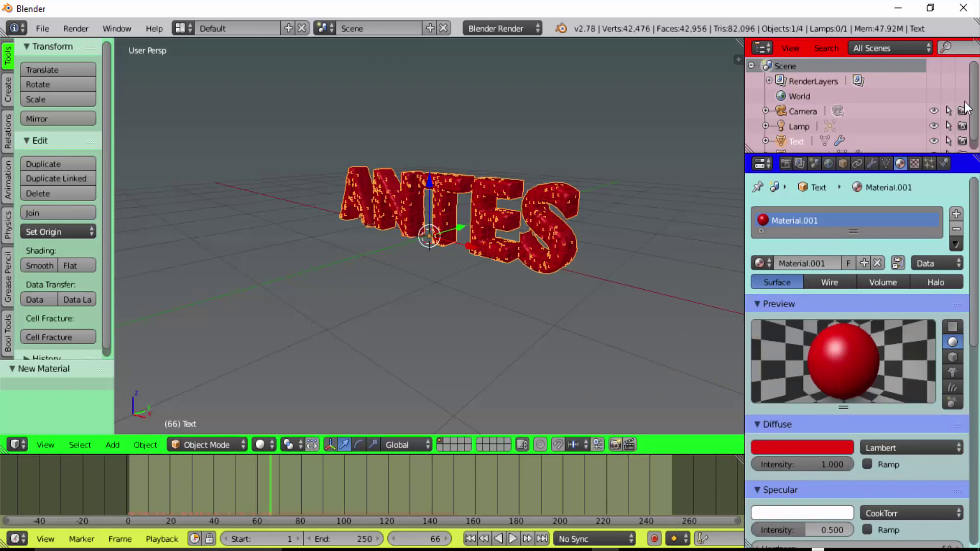
pyautogui.scroll(-1, 975, 102)
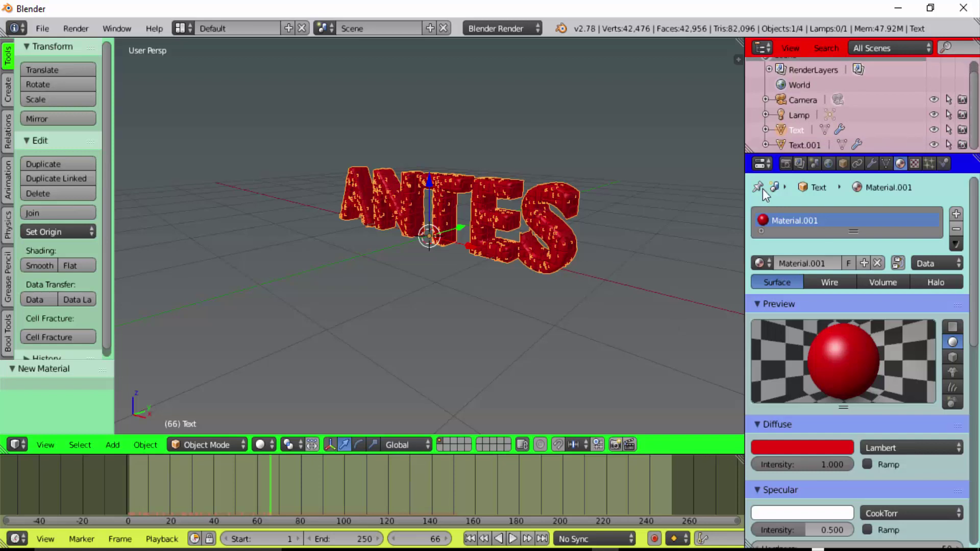
pyautogui.moveTo(274, 485)
pyautogui.mouseDown()
pyautogui.moveTo(476, 492)
pyautogui.moveTo(563, 465)
pyautogui.mouseUp()
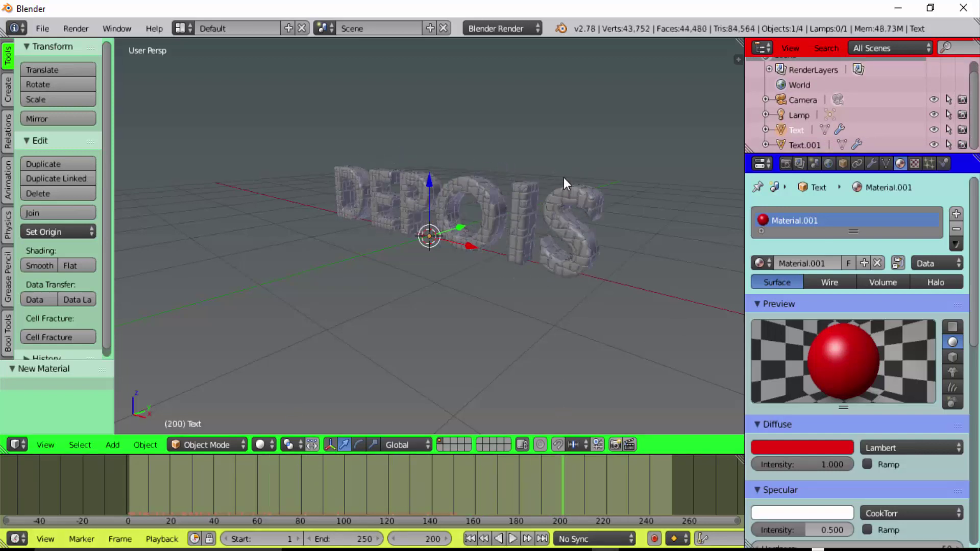
# Select the DEPOIS text and assign it the existing red Material.001
pyautogui.click(571, 198)
pyautogui.rightClick(570, 198)
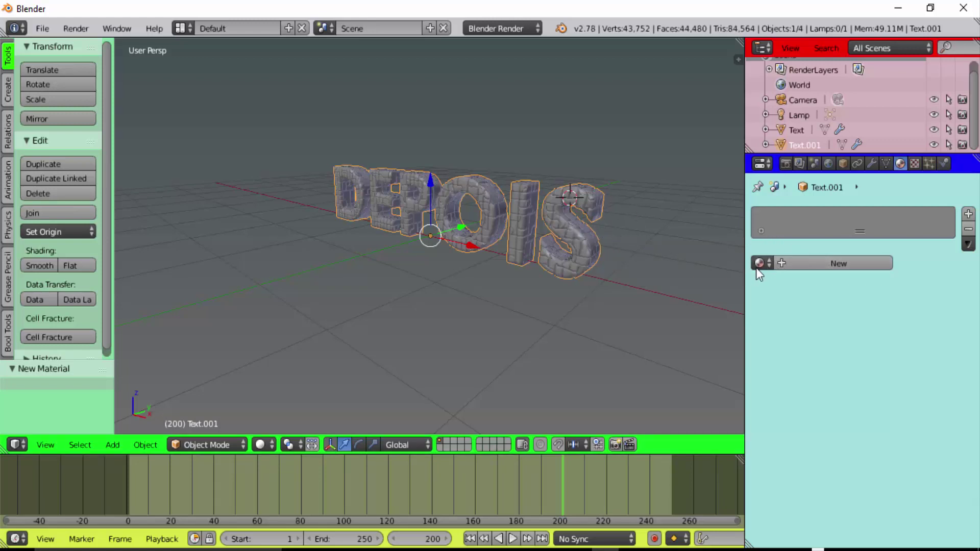
pyautogui.click(770, 262)
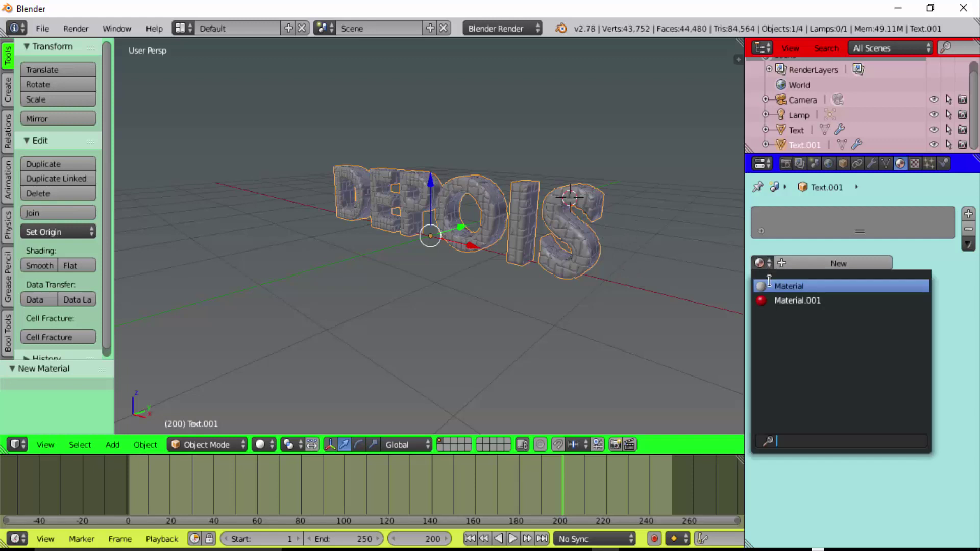
pyautogui.click(778, 299)
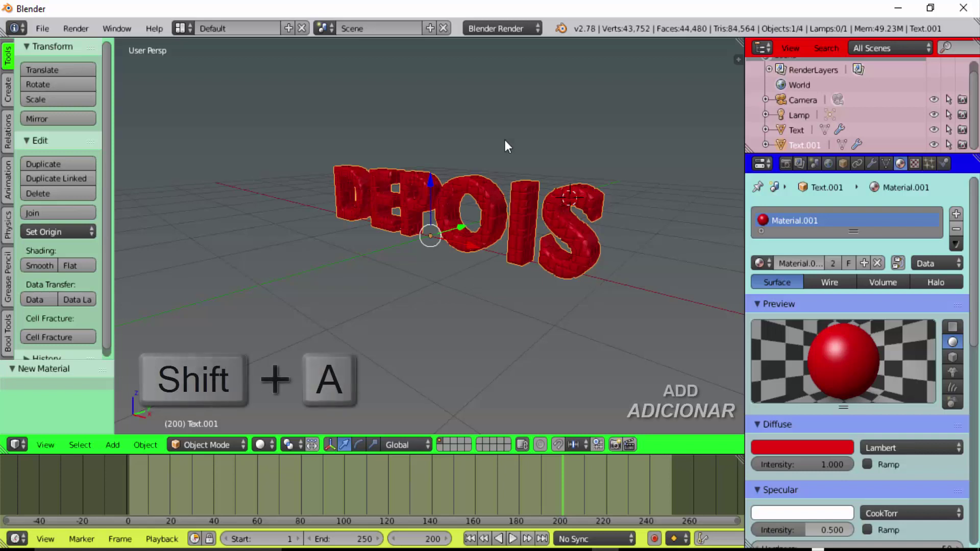
pyautogui.hotkey('shift', 'a')
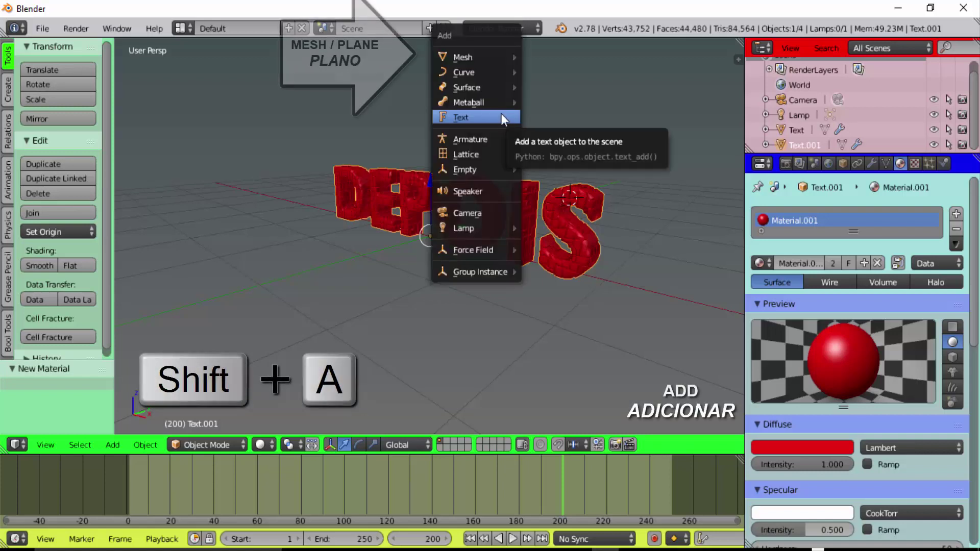
# Add a plane, lower and slide it beneath the text, and scale it up about 1.8 times
pyautogui.click(548, 57)
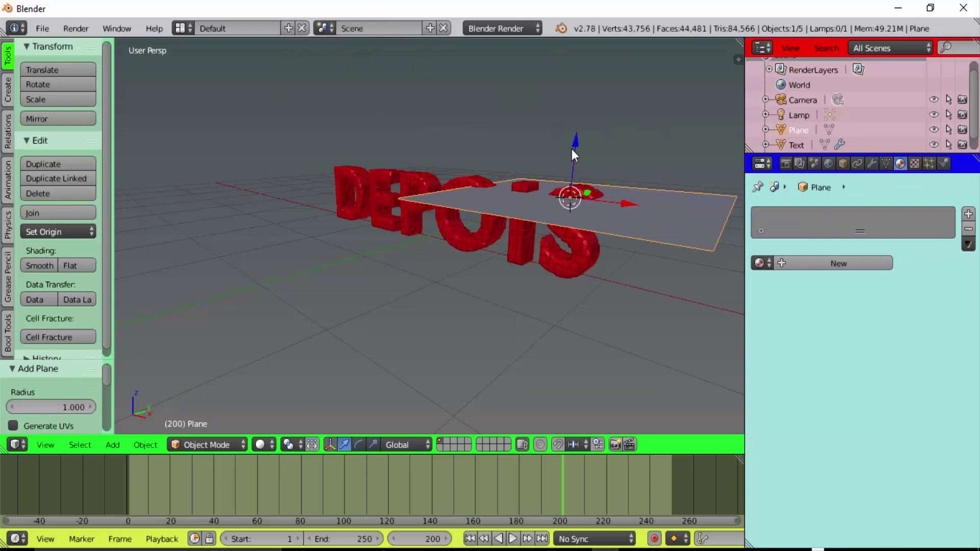
pyautogui.moveTo(572, 149); pyautogui.dragTo(570, 219)
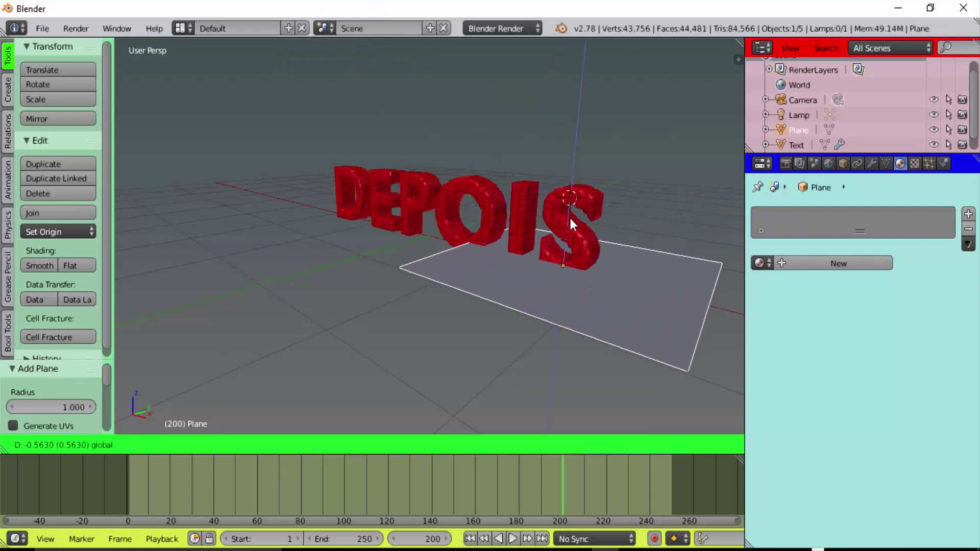
pyautogui.moveTo(570, 218); pyautogui.dragTo(570, 228)
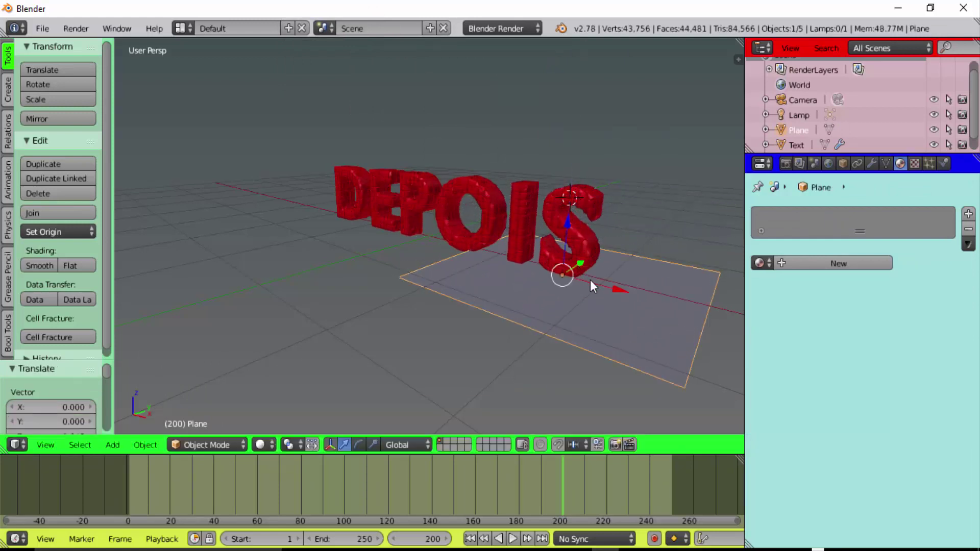
pyautogui.moveTo(622, 288); pyautogui.dragTo(502, 260)
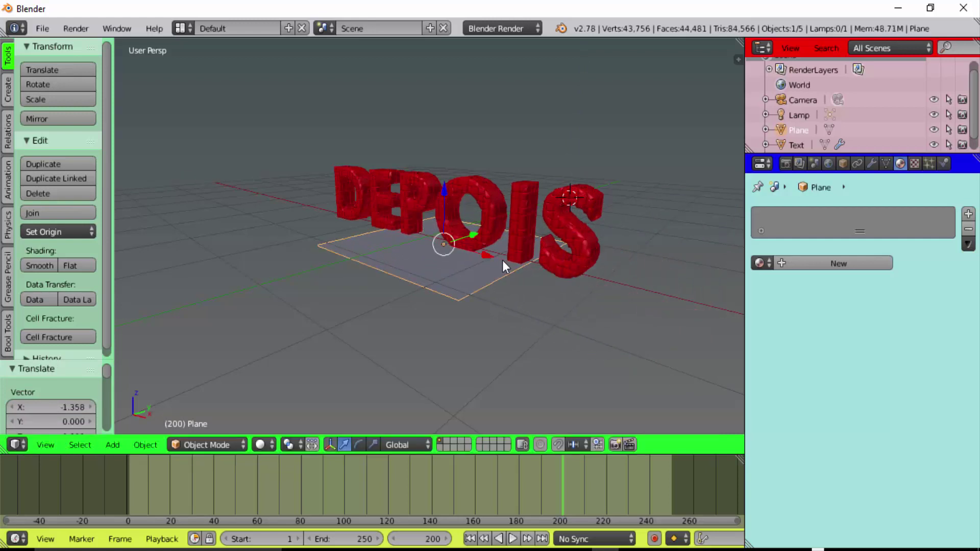
pyautogui.press('s')
pyautogui.click(603, 333)
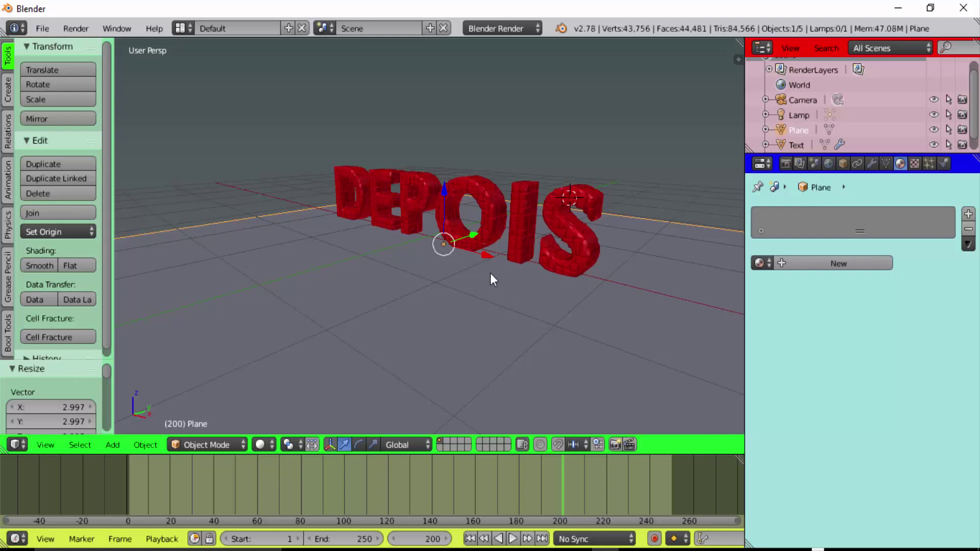
pyautogui.hotkey('ctrl', 'z')
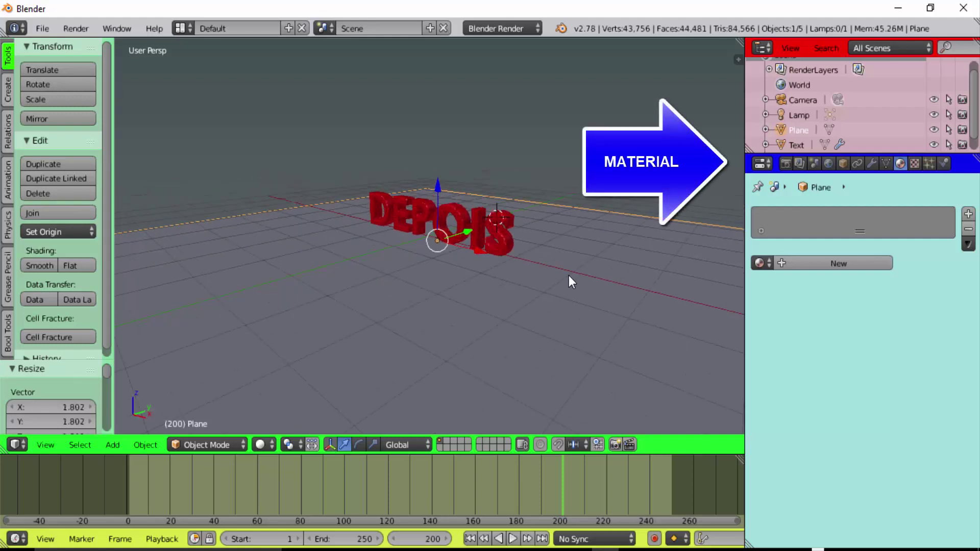
# Create a new material for the floor plane with a yellow diffuse colour
pyautogui.click(846, 267)
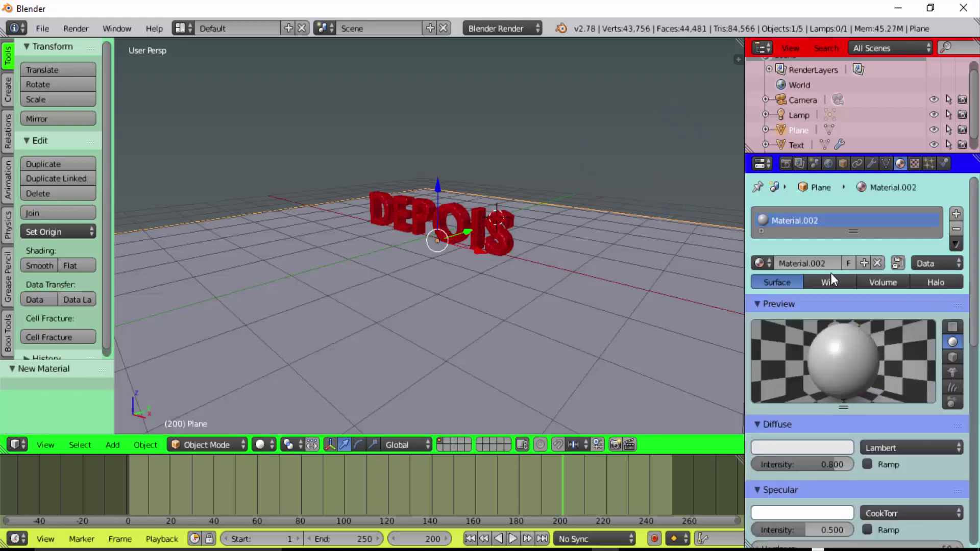
pyautogui.click(796, 449)
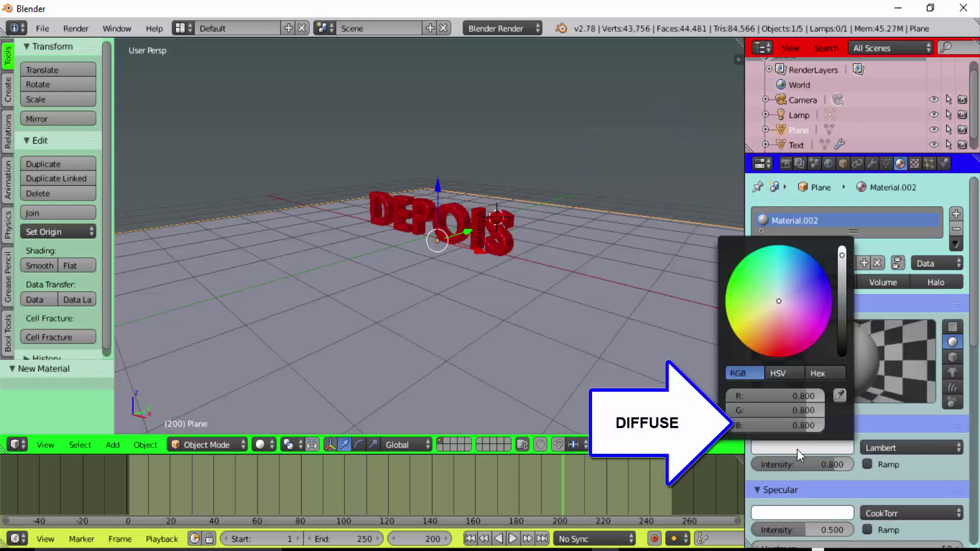
pyautogui.click(760, 319)
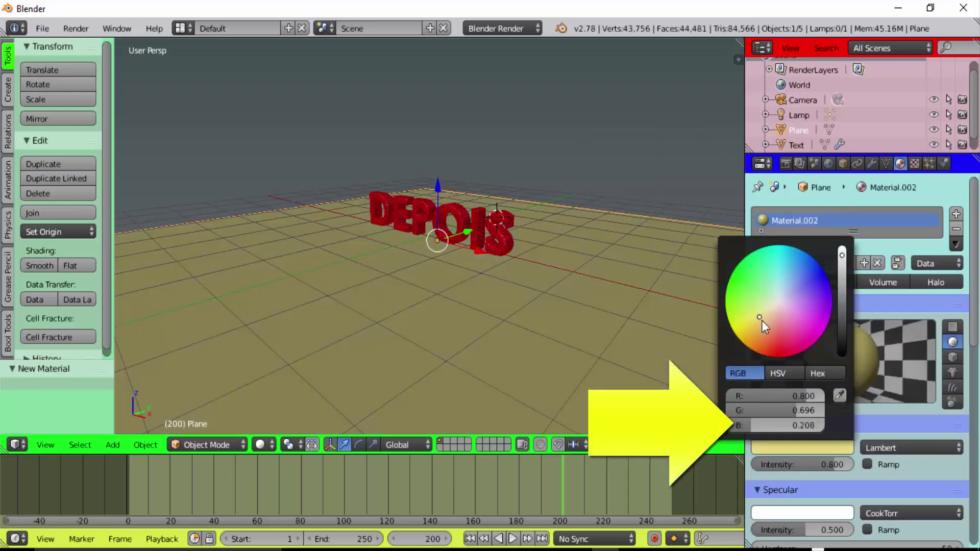
# Enable Mirror on the floor material with reflectivity 0.418
pyautogui.scroll(-1, 842, 357)
pyautogui.scroll(-3, 857, 357)
pyautogui.scroll(-2, 858, 357)
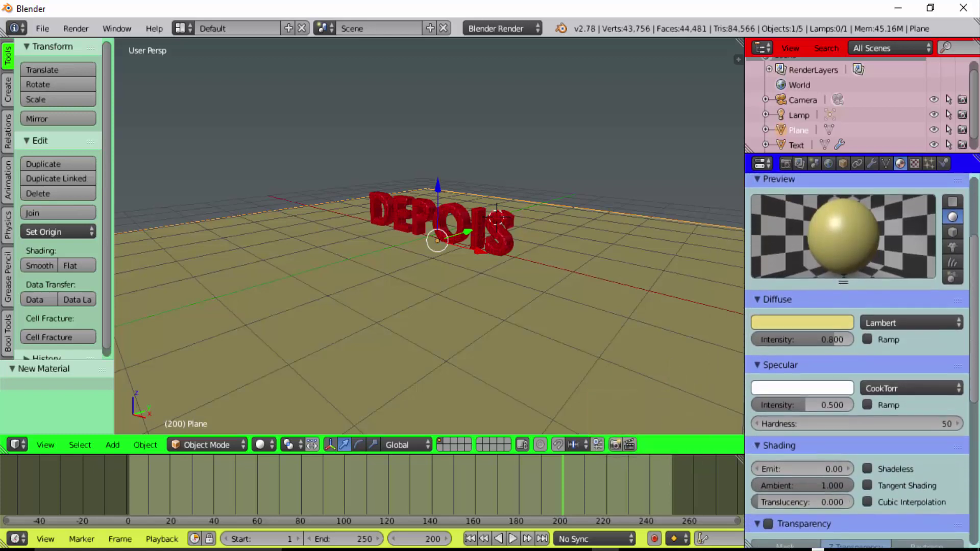
pyautogui.scroll(-2, 858, 357)
pyautogui.scroll(-4, 857, 357)
pyautogui.scroll(-5, 806, 383)
pyautogui.scroll(-1, 806, 383)
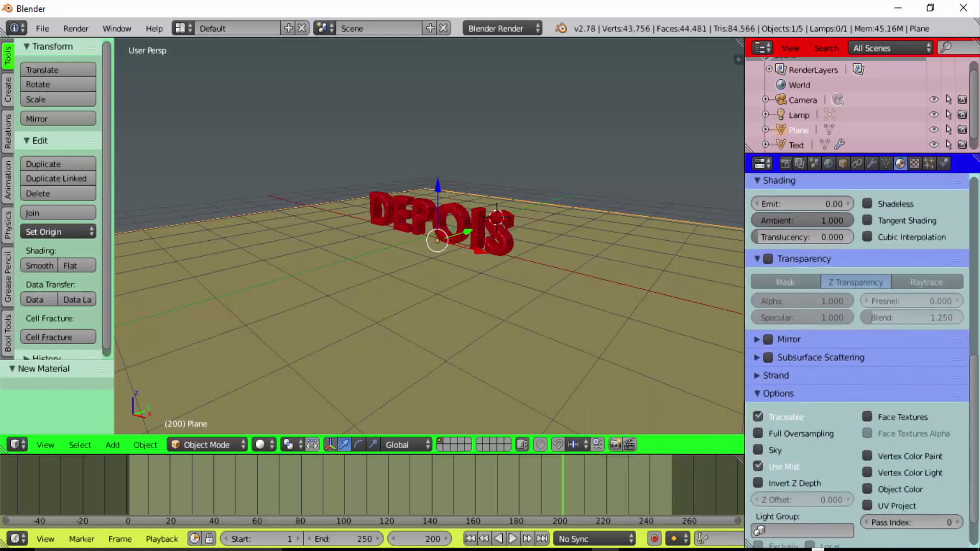
pyautogui.click(767, 338)
pyautogui.click(757, 340)
pyautogui.moveTo(754, 362); pyautogui.dragTo(794, 363)
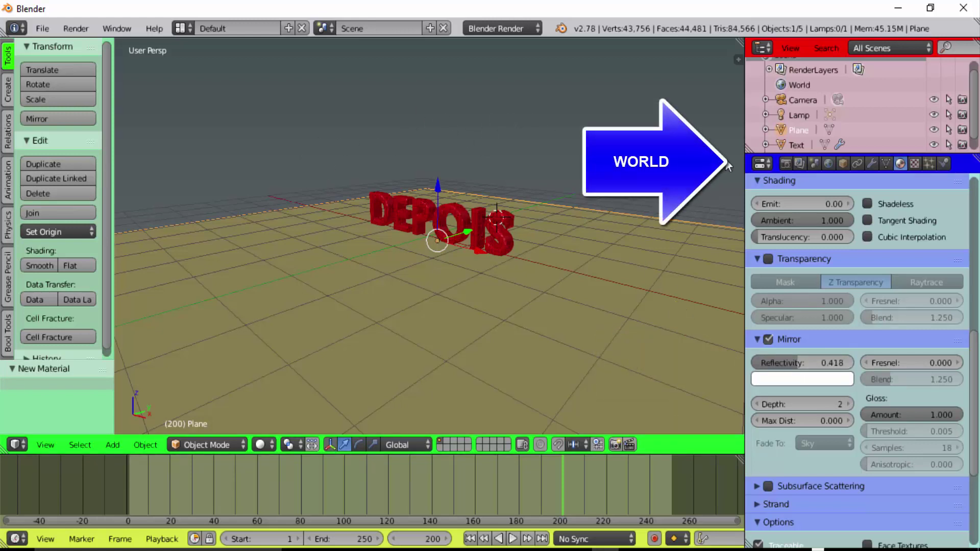
# Raise the World horizon colour's value slider until the horizon is white instead of near-black
pyautogui.click(828, 163)
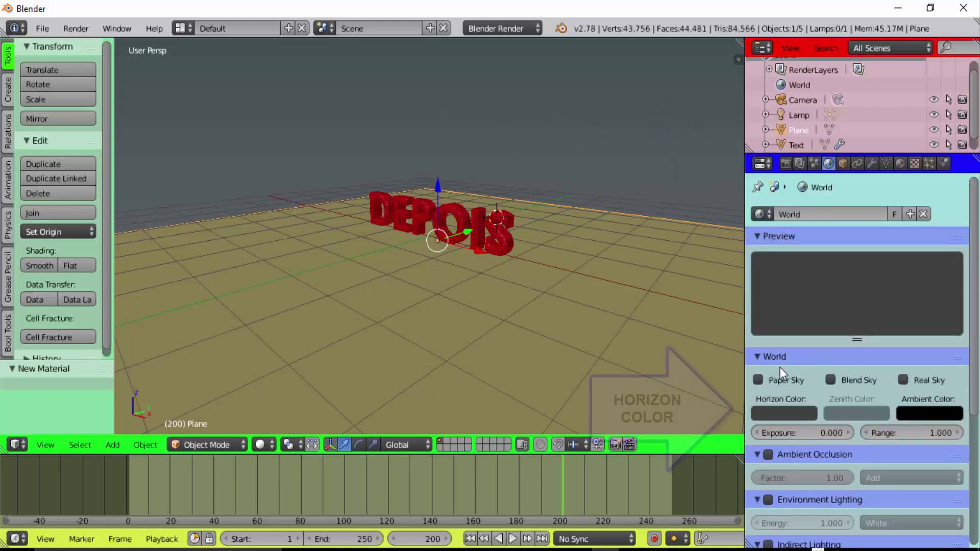
pyautogui.click(785, 412)
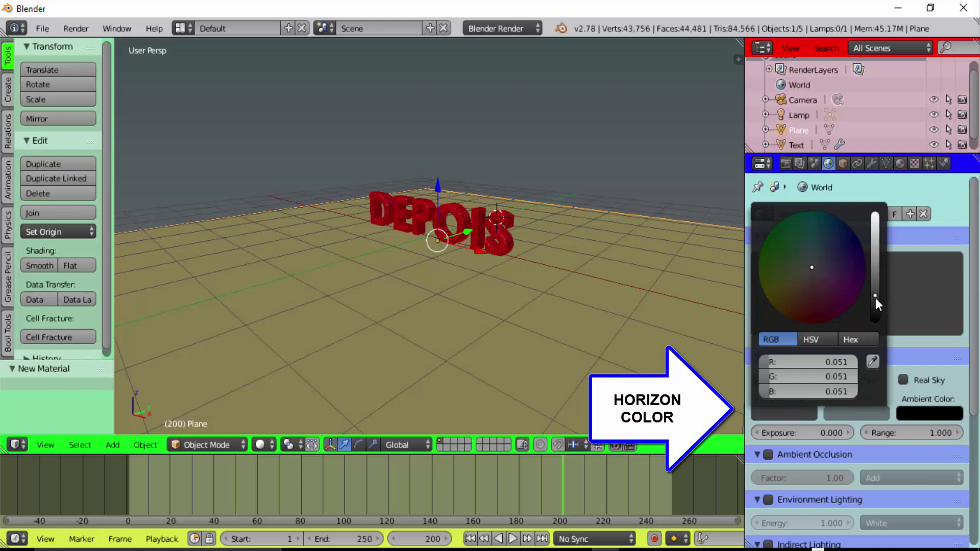
pyautogui.moveTo(875, 298); pyautogui.dragTo(875, 215)
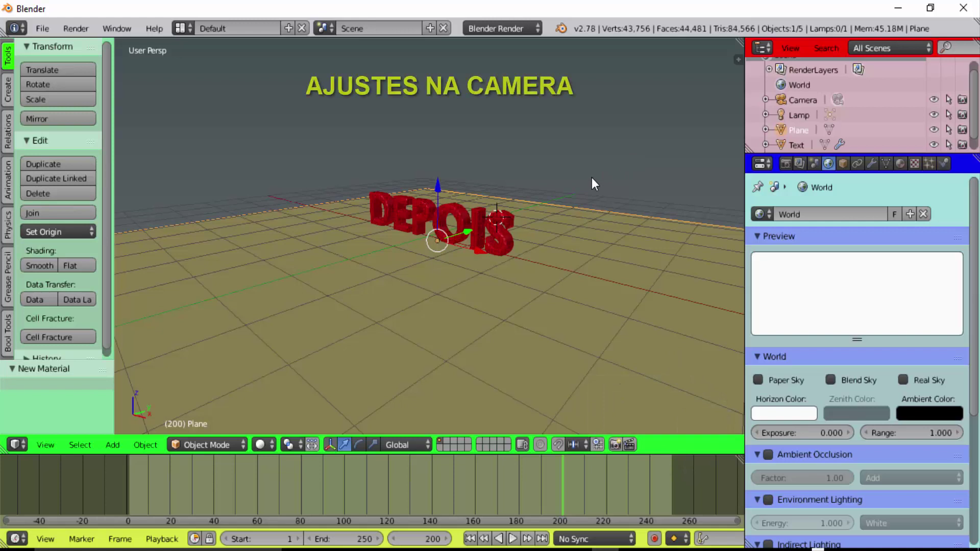
# Look through the scene camera and toggle the view properties panel for camera locking
pyautogui.click(56, 443)
pyautogui.click(71, 391)
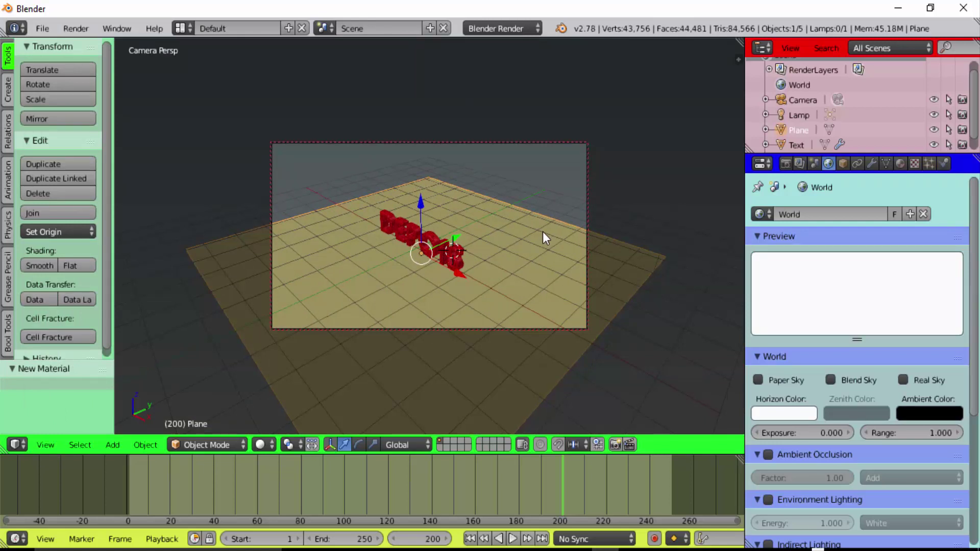
pyautogui.press('n')
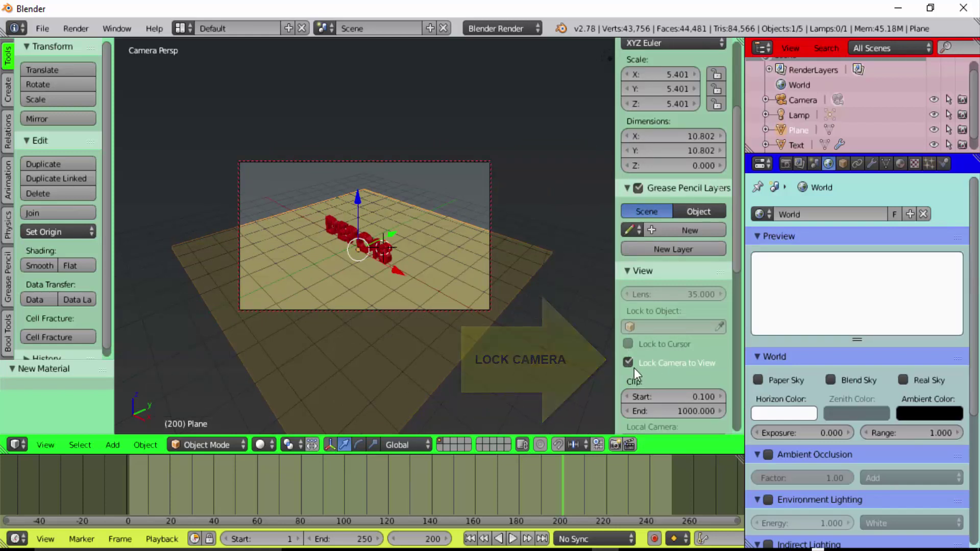
pyautogui.press('n')
pyautogui.press('n')
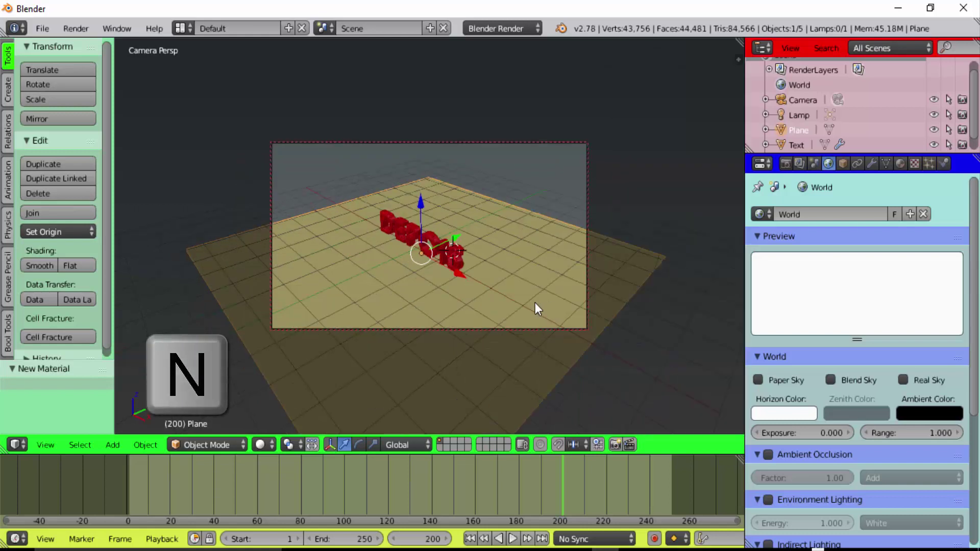
# Zoom and drag the view so the camera frames the DEPOIS text head-on above the floor
pyautogui.scroll(2, 498, 308)
pyautogui.scroll(2, 499, 308)
pyautogui.scroll(1, 498, 308)
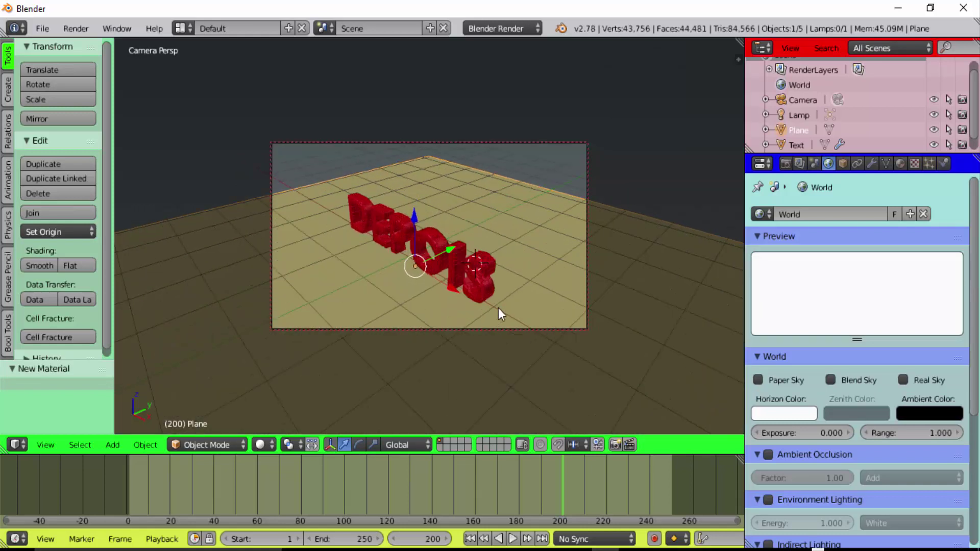
pyautogui.scroll(1, 498, 308)
pyautogui.moveTo(498, 308); pyautogui.dragTo(541, 279, button='middle')
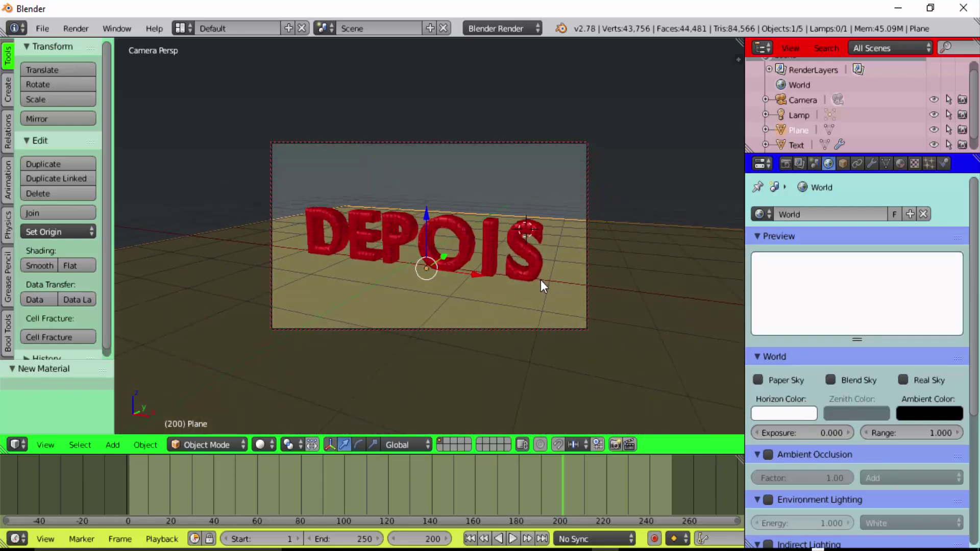
pyautogui.scroll(2, 540, 279)
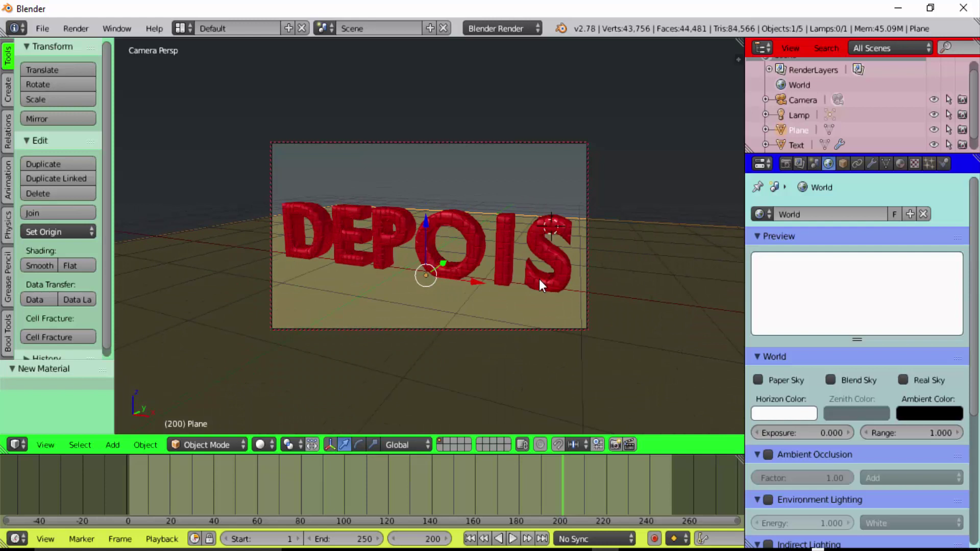
pyautogui.moveTo(538, 280); pyautogui.dragTo(510, 247, button='middle')
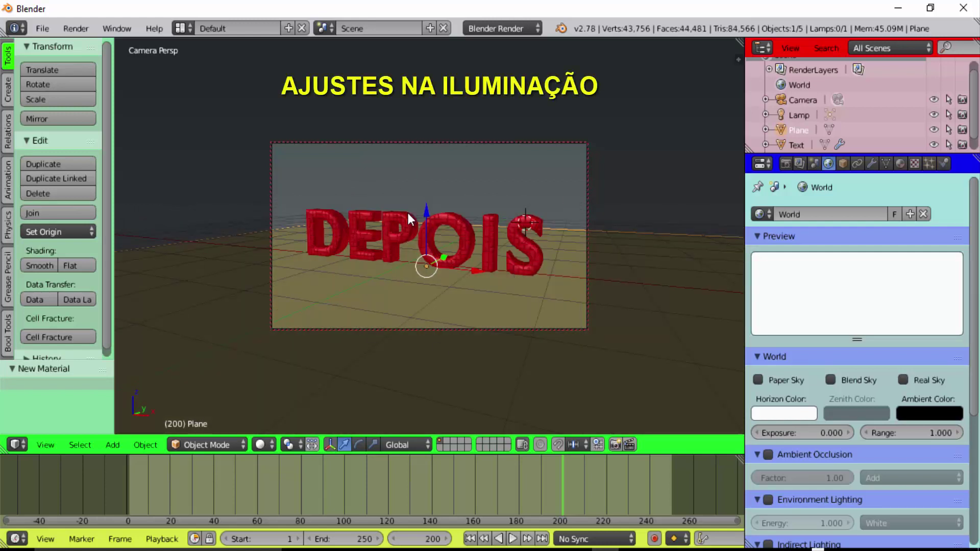
# From top view, move the lamp beside the camera in front of DEPOIS, then test-render with F12
pyautogui.click(43, 443)
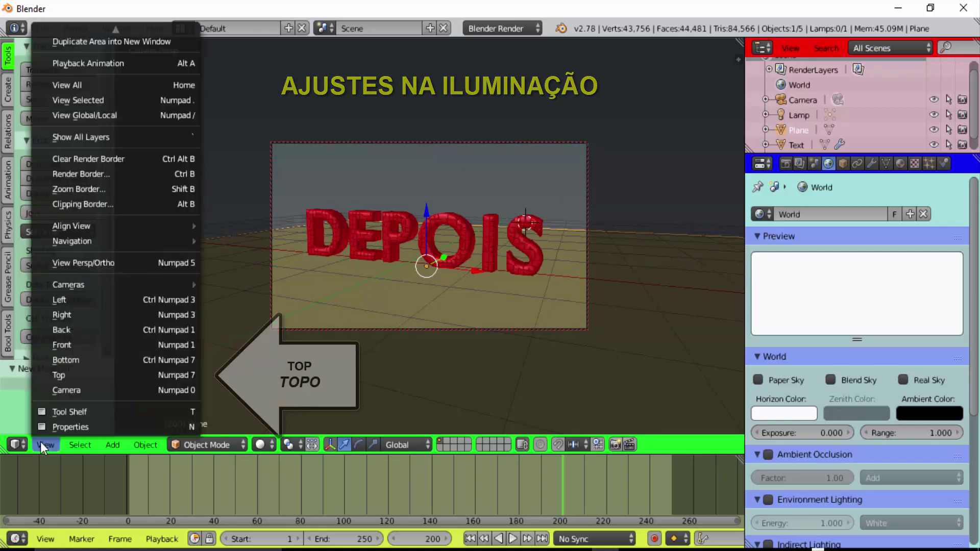
pyautogui.click(53, 375)
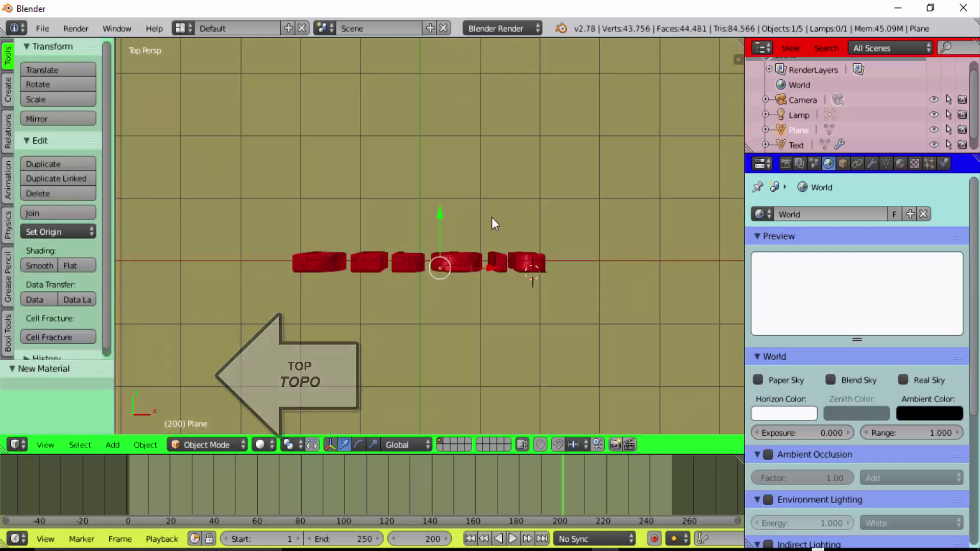
pyautogui.scroll(-1, 610, 249)
pyautogui.scroll(-1, 610, 249)
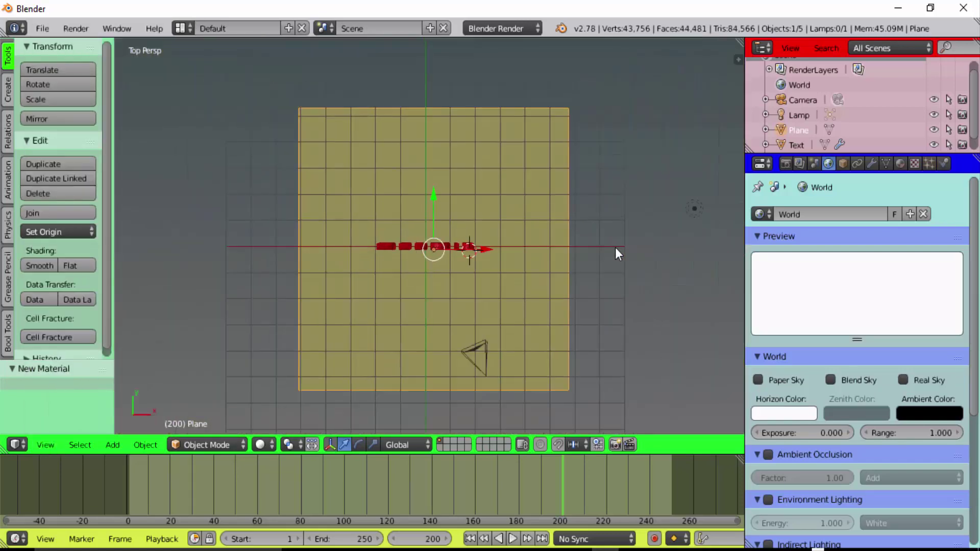
pyautogui.rightClick(693, 208)
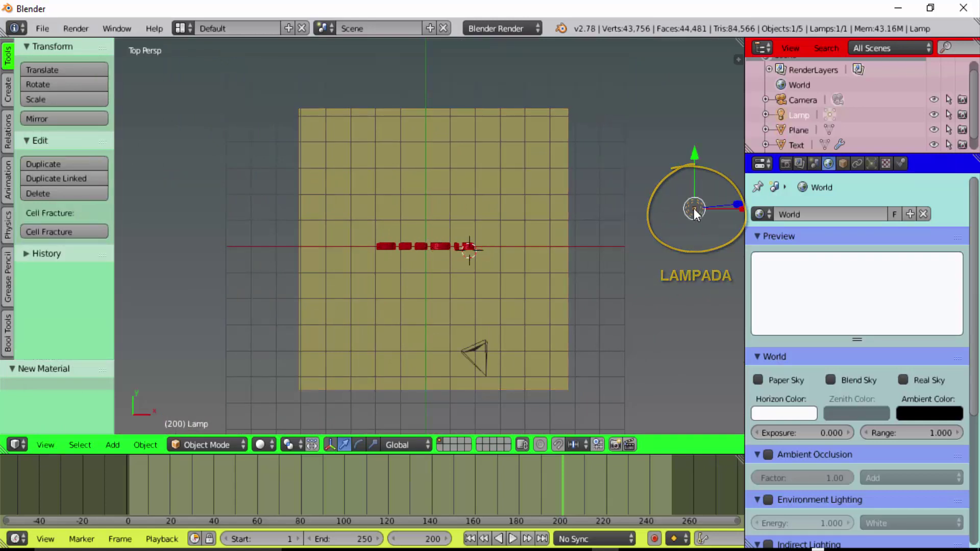
pyautogui.press('g')
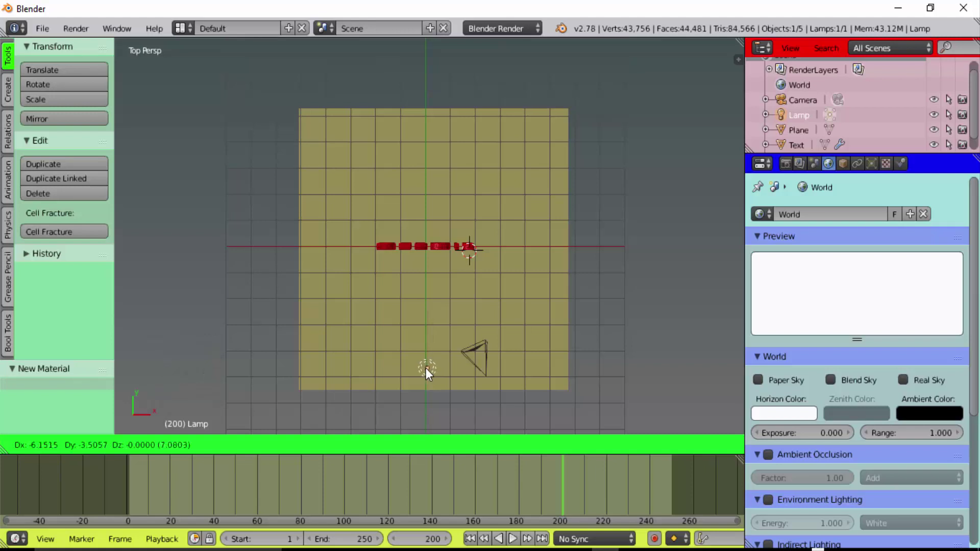
pyautogui.click(423, 369)
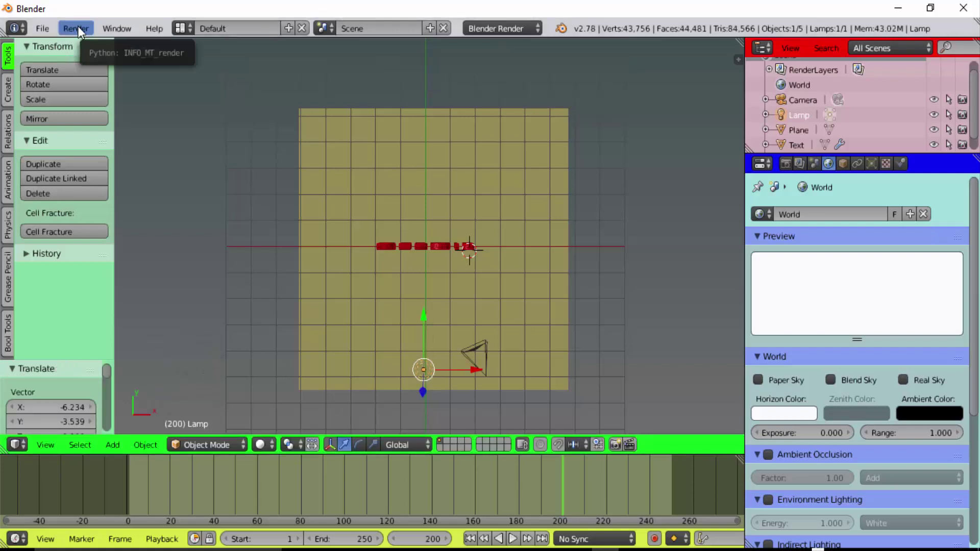
pyautogui.press('F12')
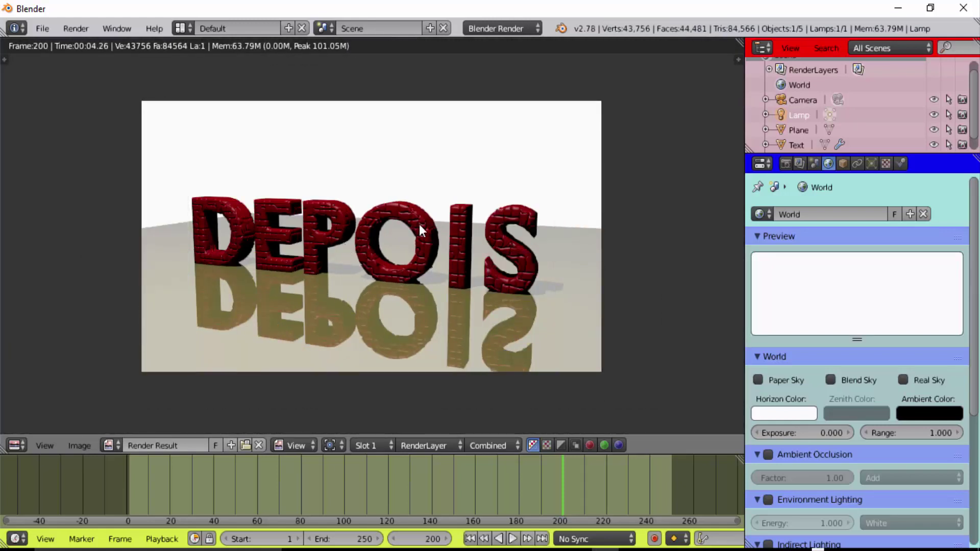
pyautogui.press('Escape')
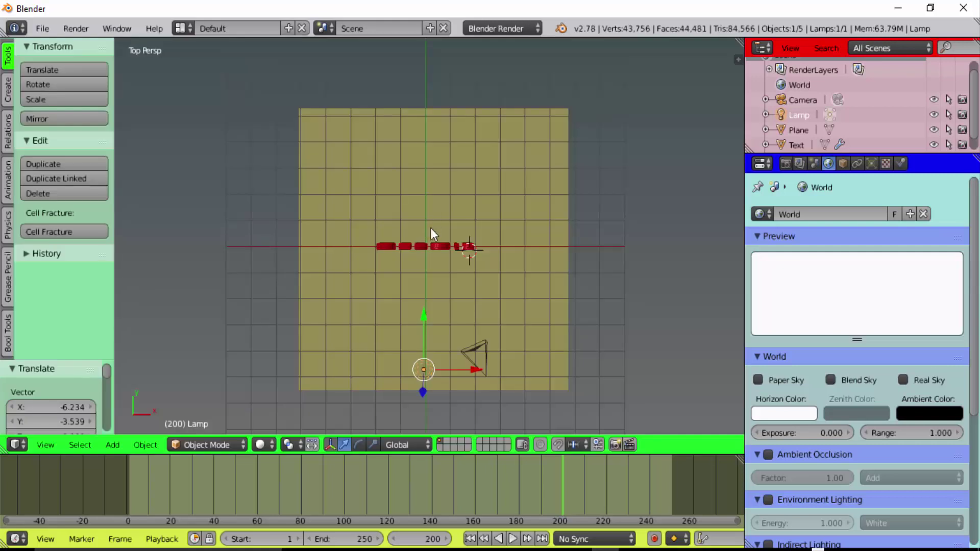
# Set the red text material's Emit value to 0.28
pyautogui.rightClick(443, 248)
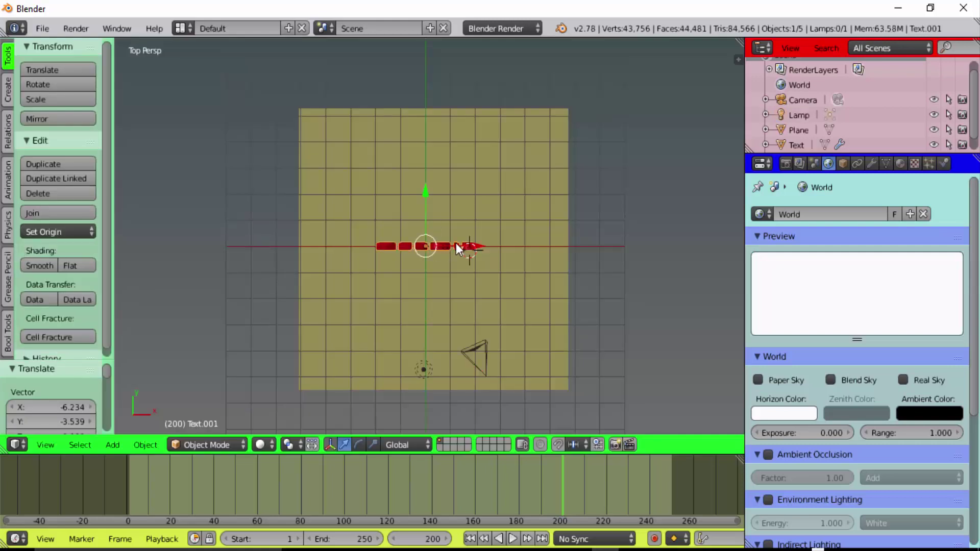
pyautogui.click(901, 164)
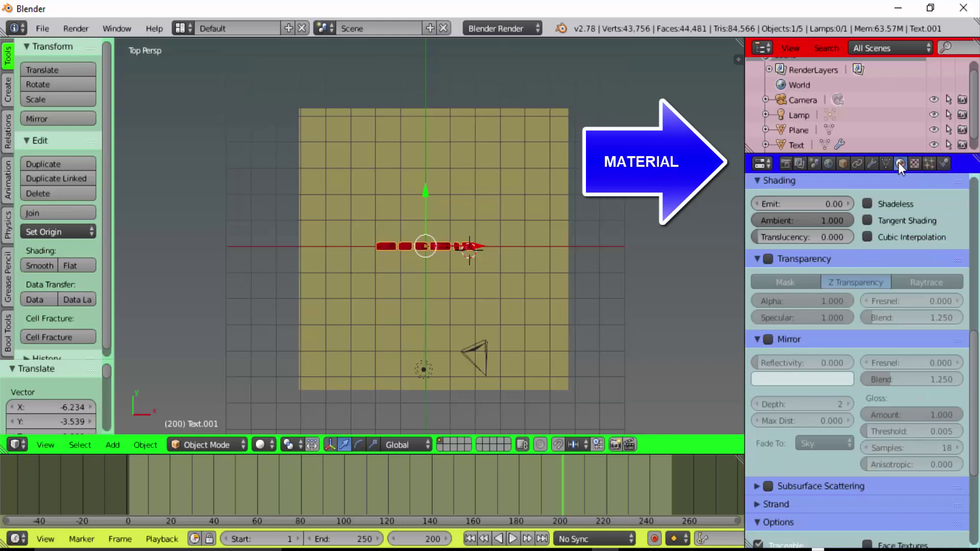
pyautogui.scroll(8, 954, 284)
pyautogui.scroll(4, 954, 284)
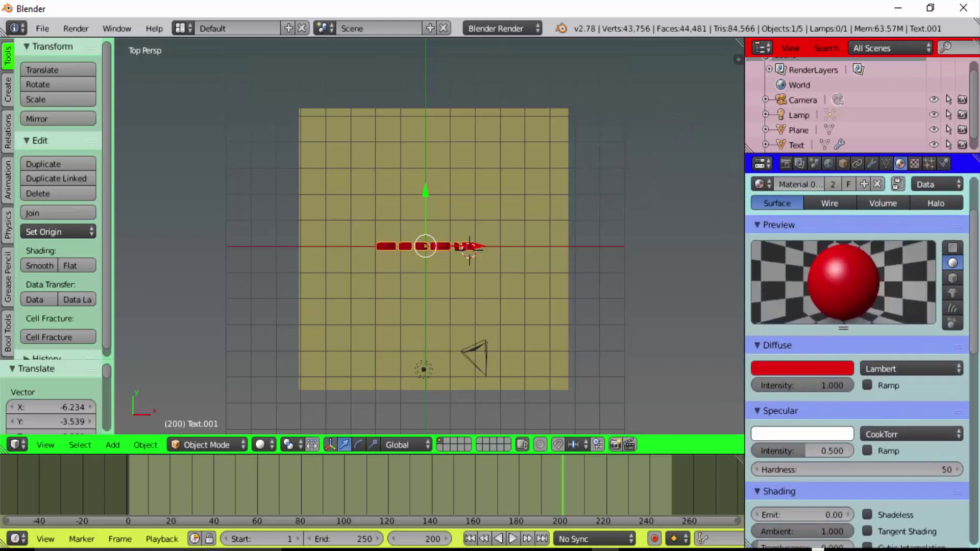
pyautogui.scroll(-2, 858, 358)
pyautogui.scroll(-2, 857, 357)
pyautogui.scroll(-2, 857, 357)
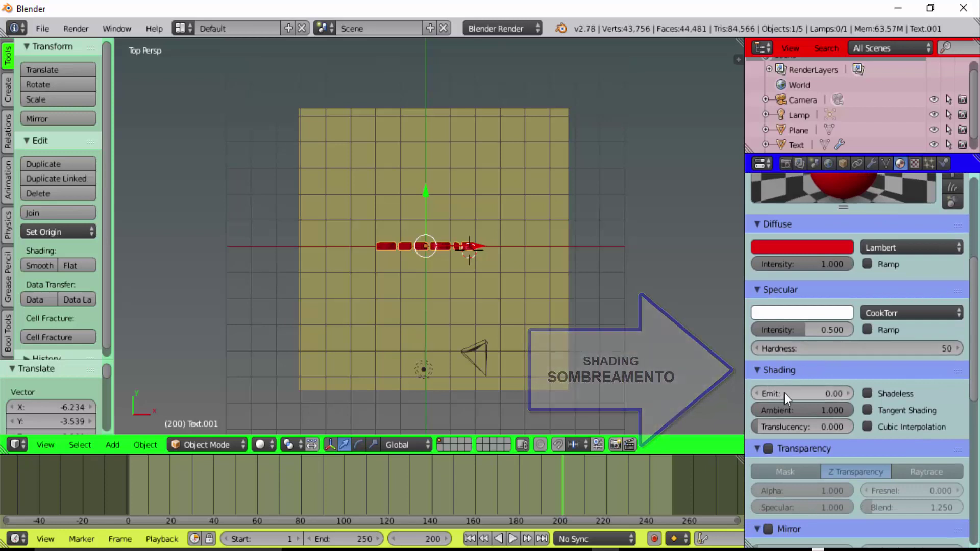
pyautogui.moveTo(826, 394); pyautogui.dragTo(867, 393)
# Render a still image to check the brighter glowing DEPOIS letters
pyautogui.click(82, 32)
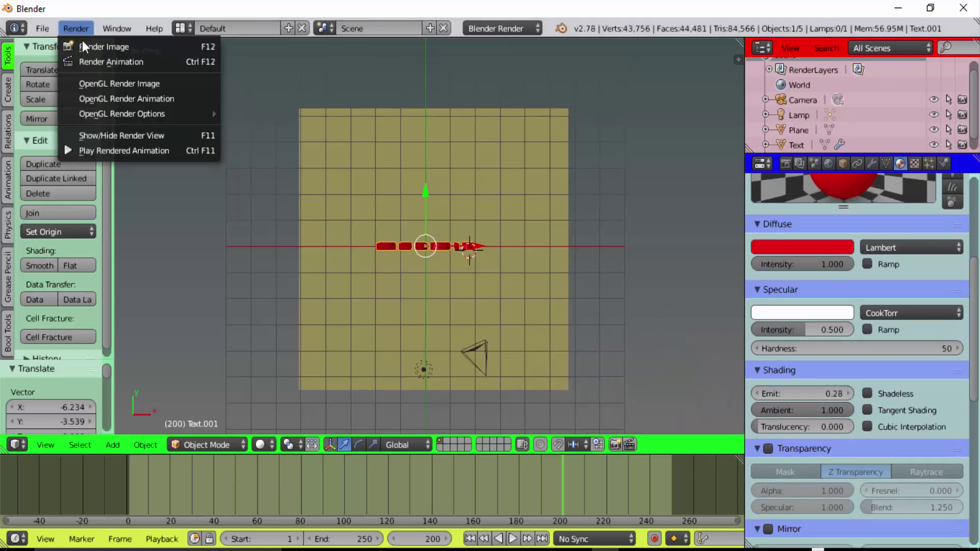
pyautogui.click(82, 48)
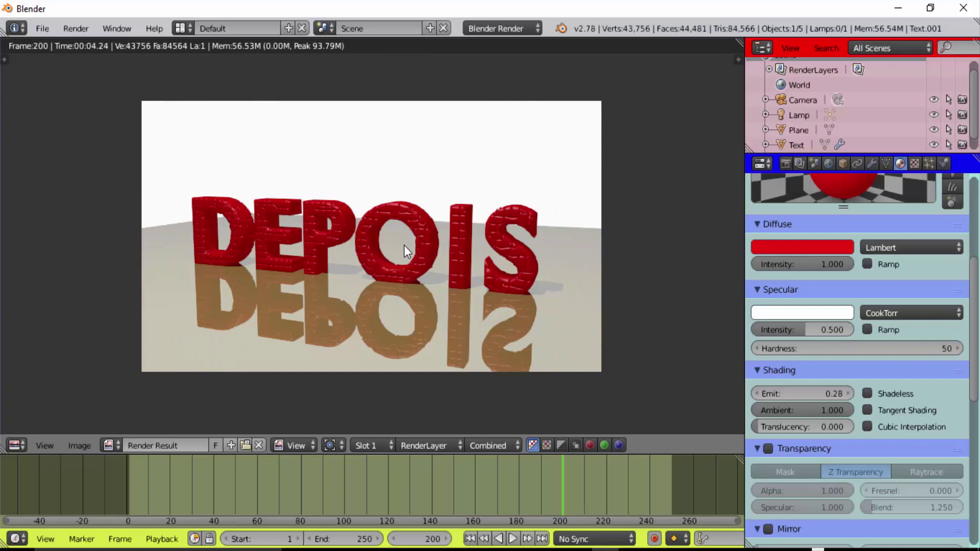
pyautogui.press('Escape')
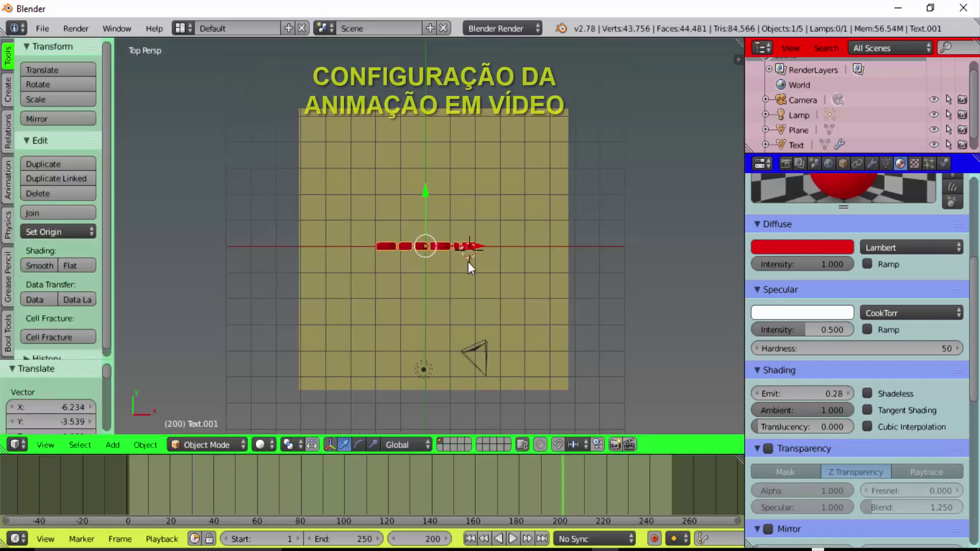
# In camera view, apply the HDTV 720p resolution preset in the render settings
pyautogui.click(46, 445)
pyautogui.click(71, 389)
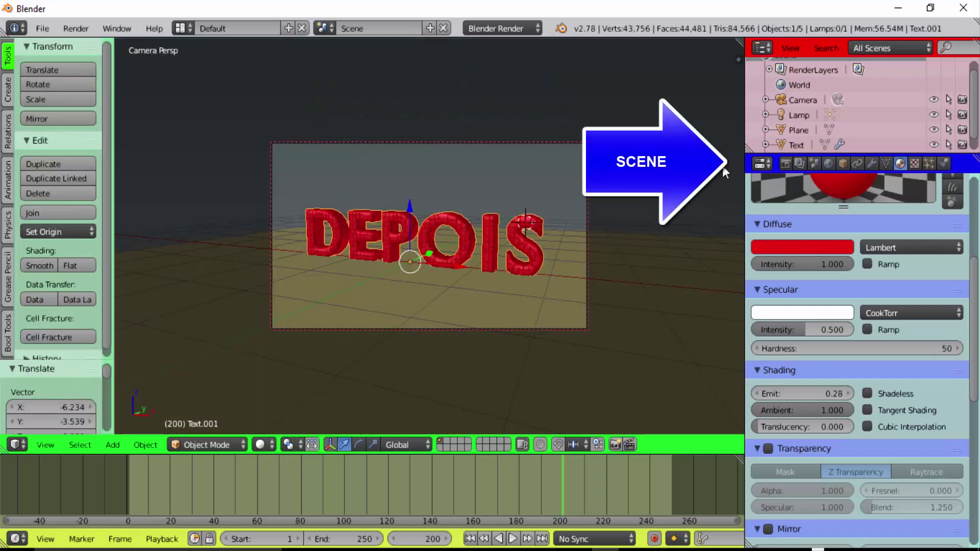
pyautogui.click(788, 164)
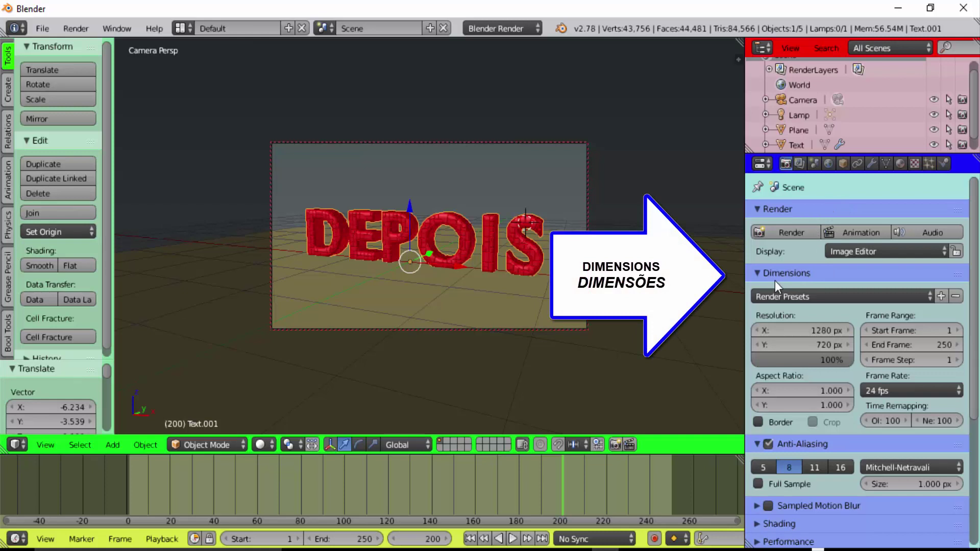
pyautogui.click(848, 296)
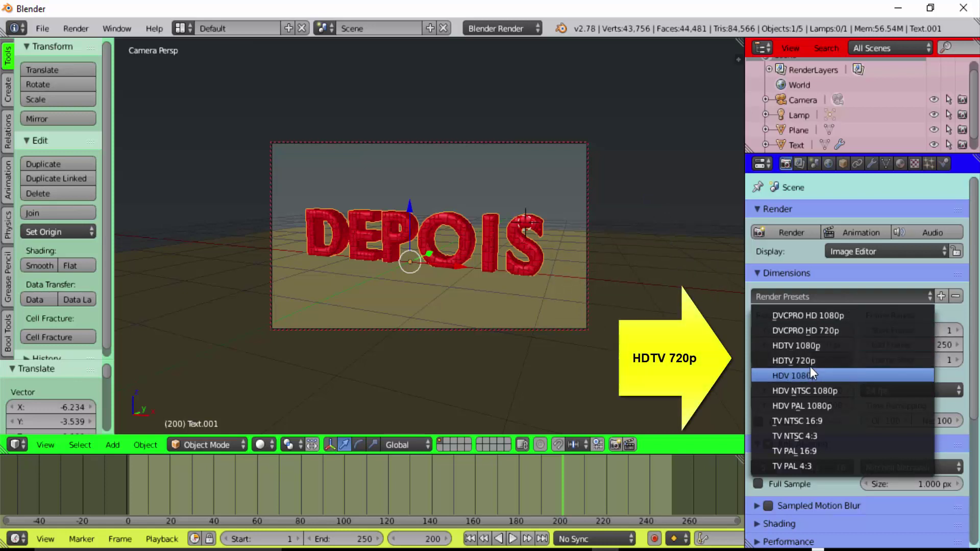
pyautogui.click(813, 363)
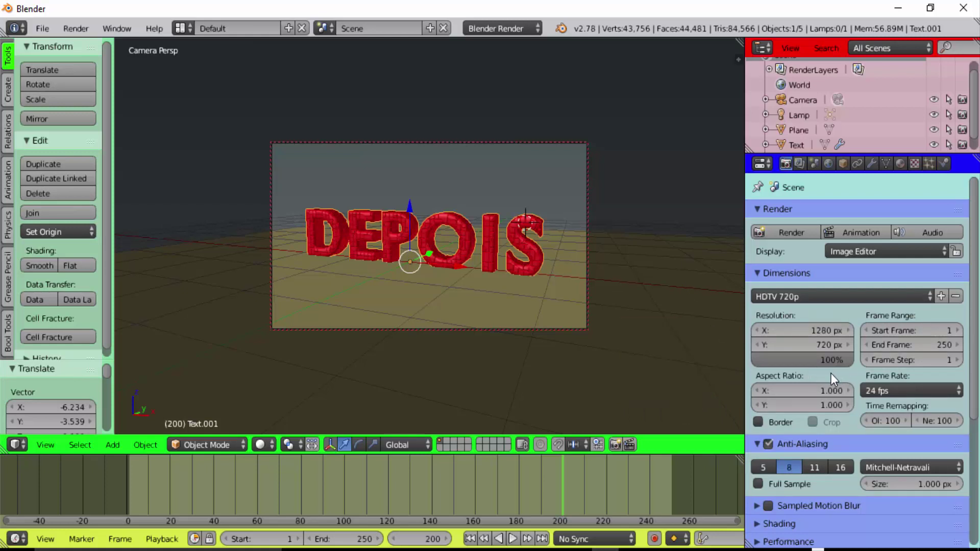
# Set the render output path to /tmp\TEXTO TRANSFORMADO
pyautogui.scroll(-5, 837, 389)
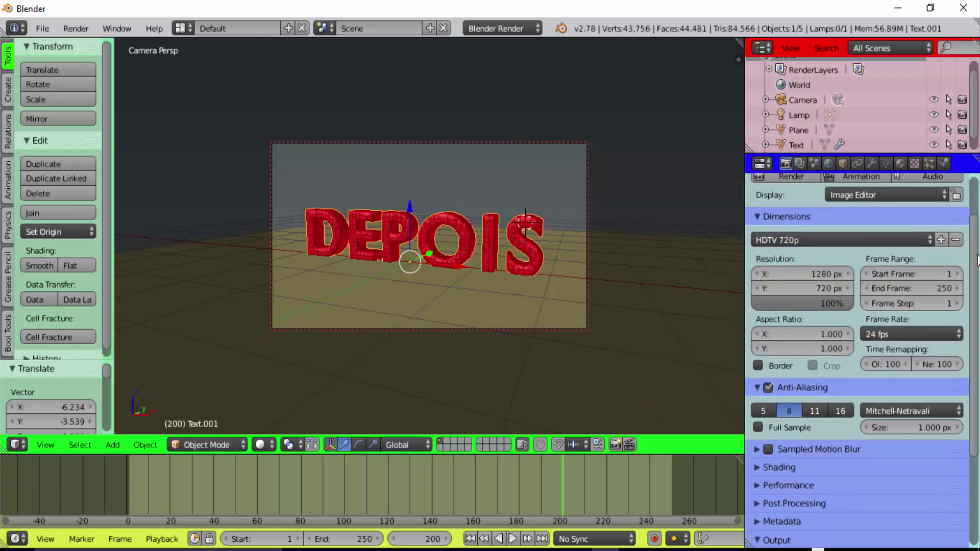
pyautogui.scroll(-3, 837, 389)
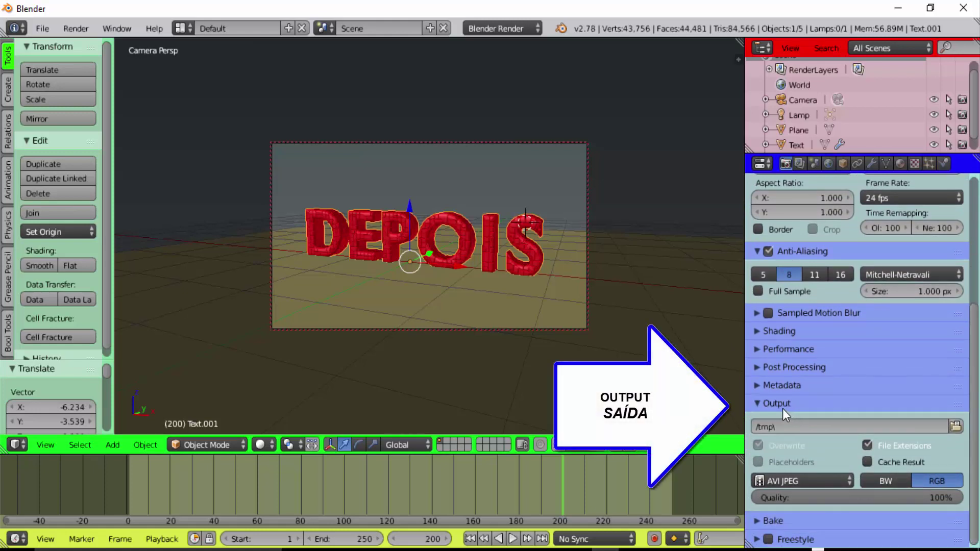
pyautogui.click(789, 426)
pyautogui.write('TEXTO TRAN')
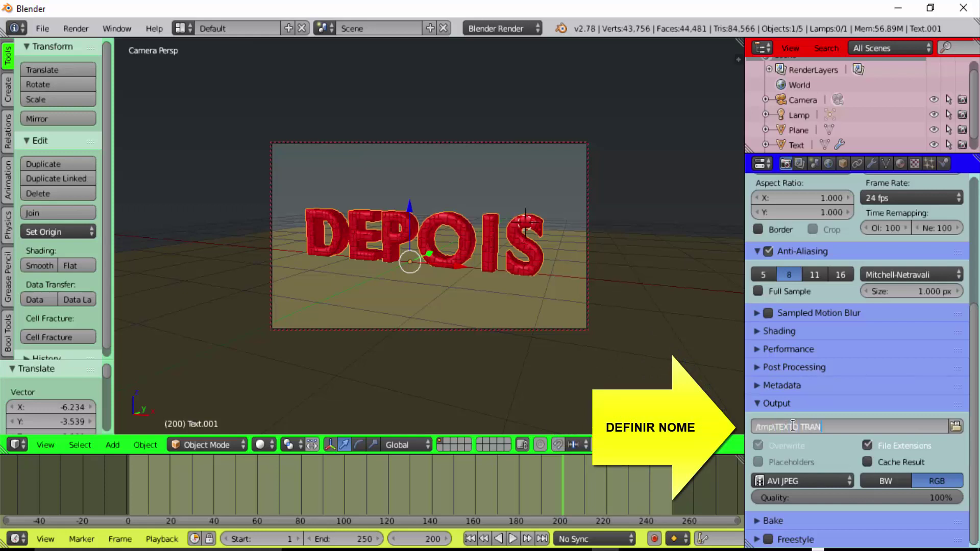
pyautogui.write('SF')
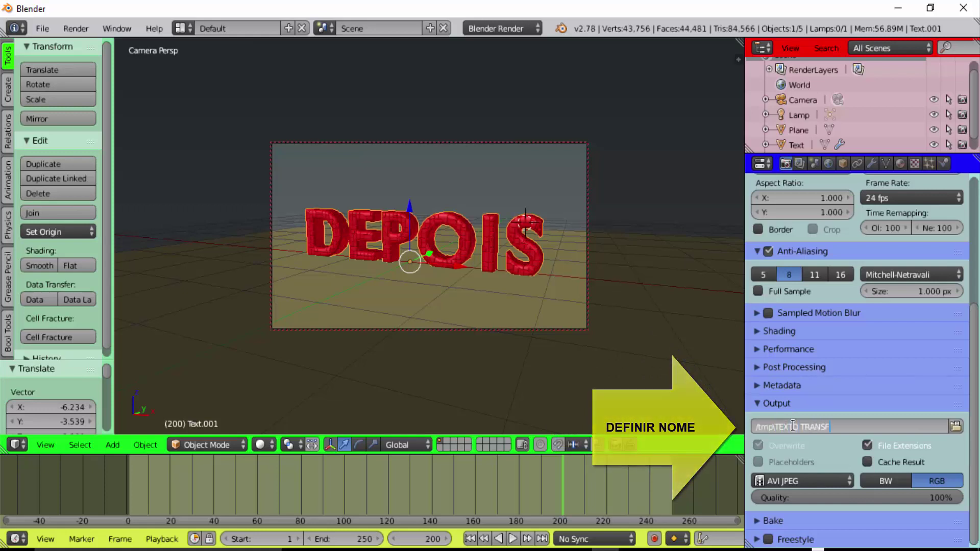
pyautogui.write('ORMADO')
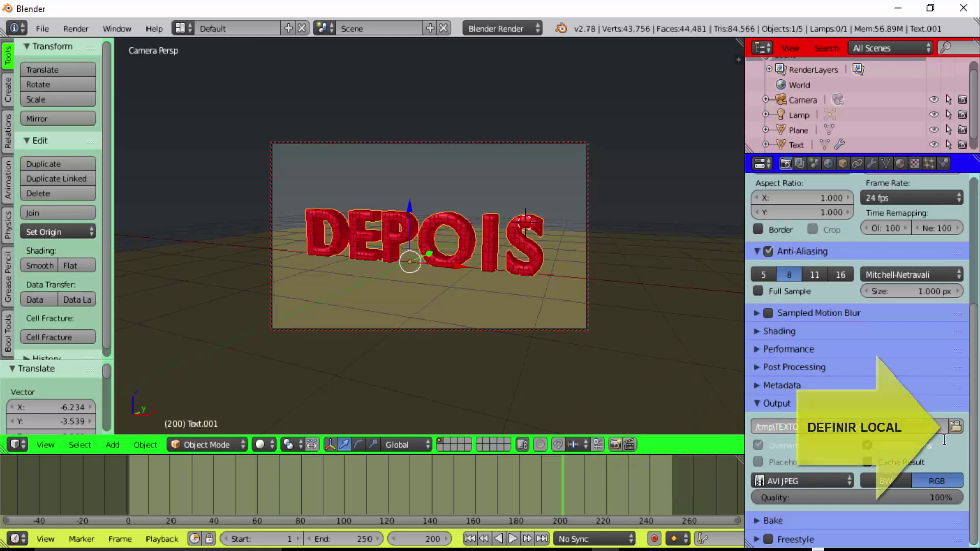
pyautogui.click(956, 426)
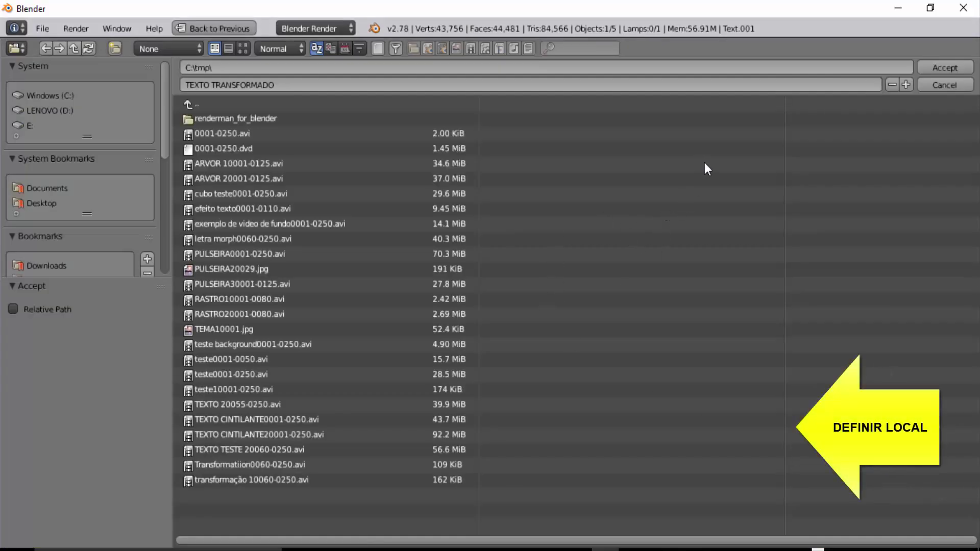
pyautogui.click(947, 84)
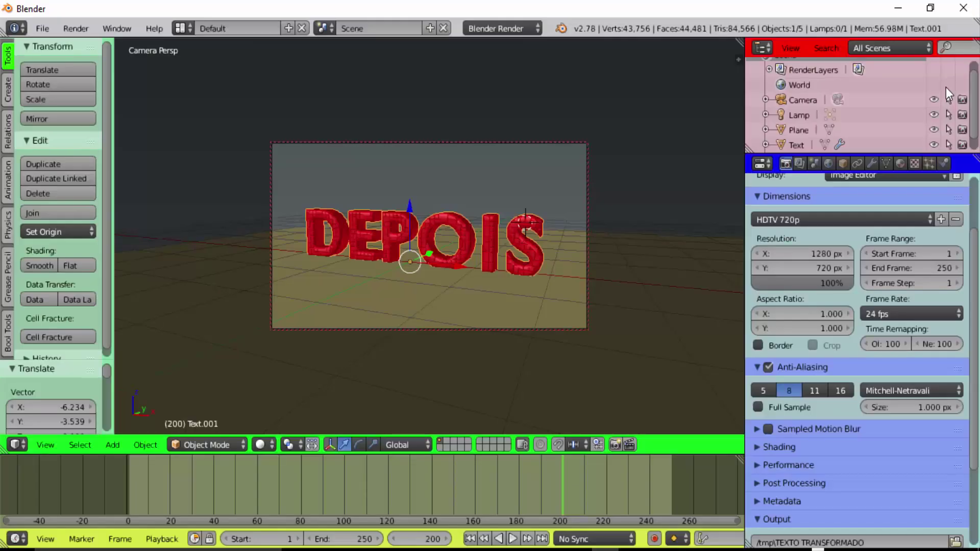
# Keep AVI JPEG as the output file format
pyautogui.scroll(-5, 961, 353)
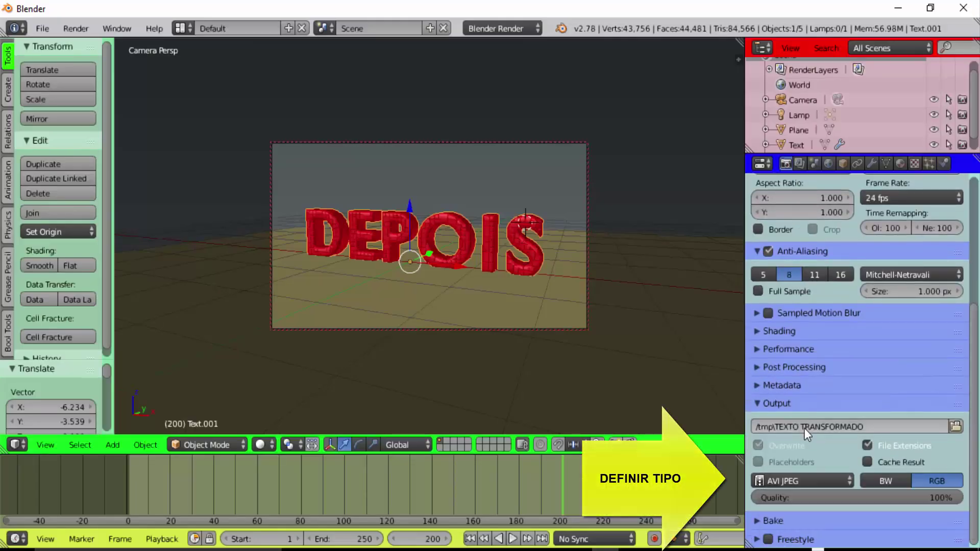
pyautogui.click(847, 478)
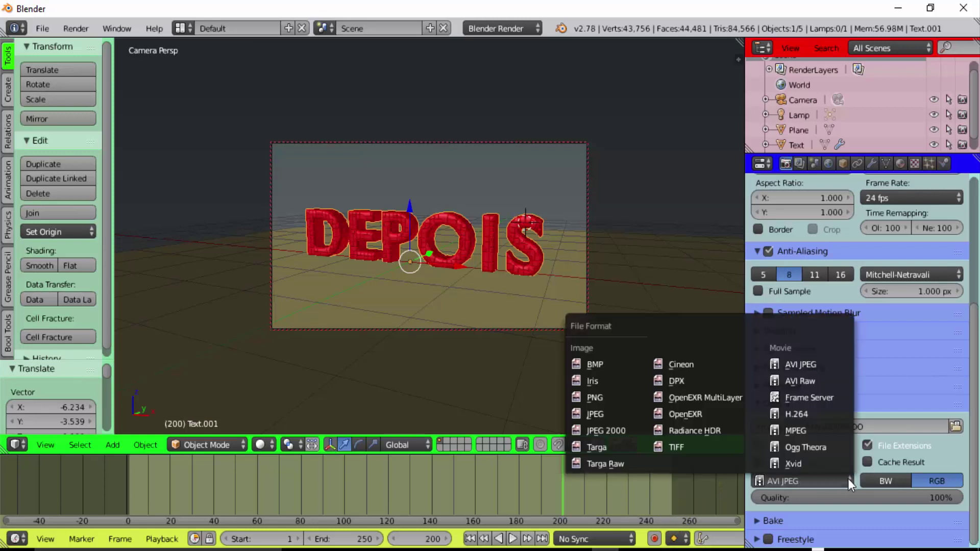
pyautogui.click(801, 363)
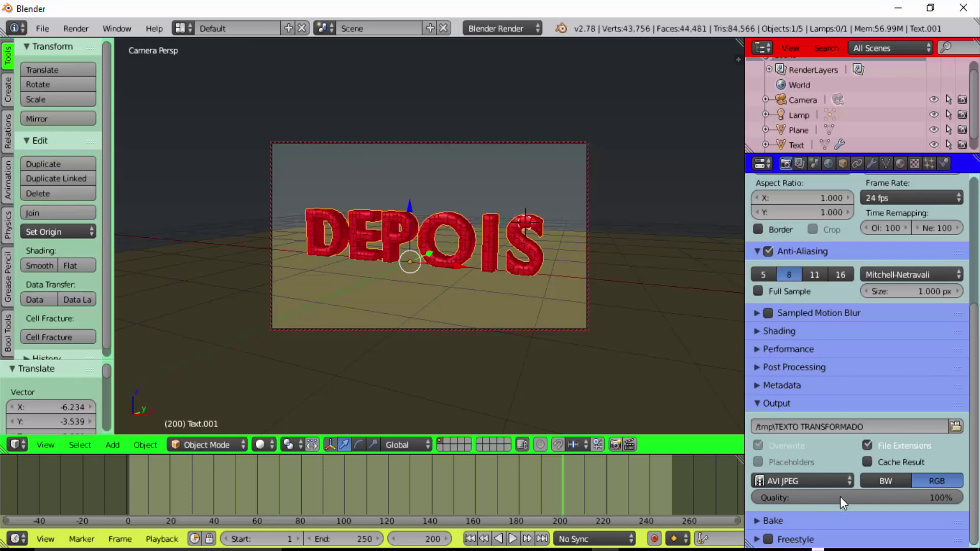
pyautogui.scroll(5, 862, 496)
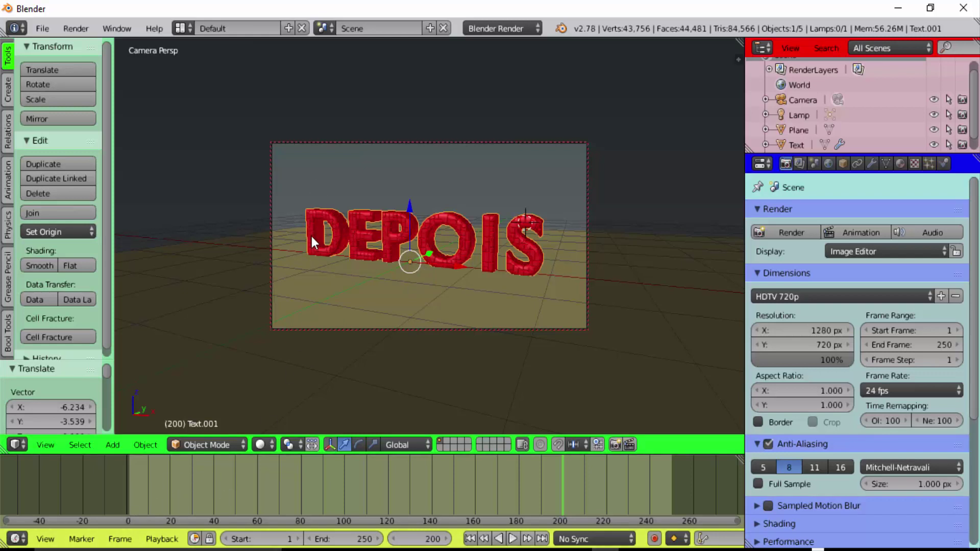
# Play the animation from frame 1 and scrub to frame 60, where ANTES is formed
pyautogui.click(130, 487)
pyautogui.hotkey('alt', 'a')
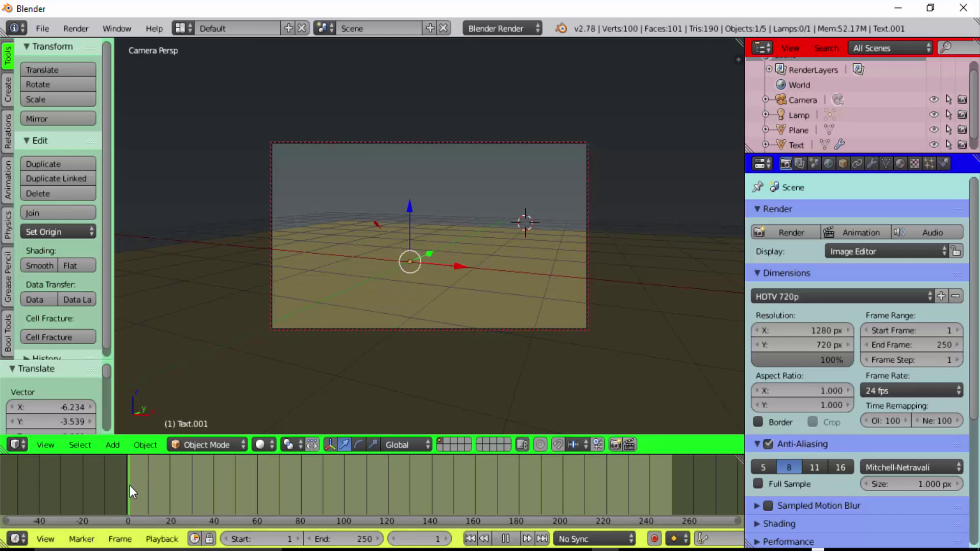
pyautogui.moveTo(149, 485); pyautogui.dragTo(256, 490)
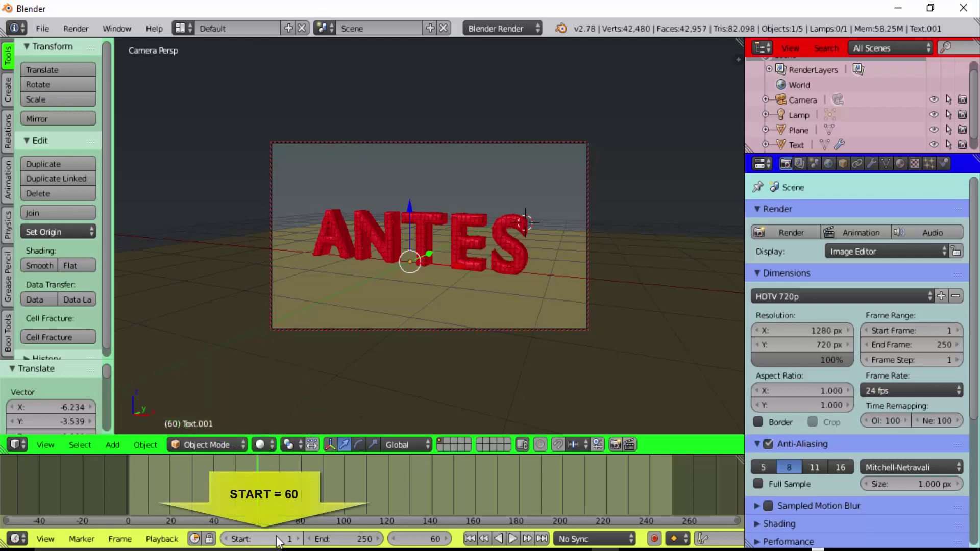
pyautogui.click(242, 539)
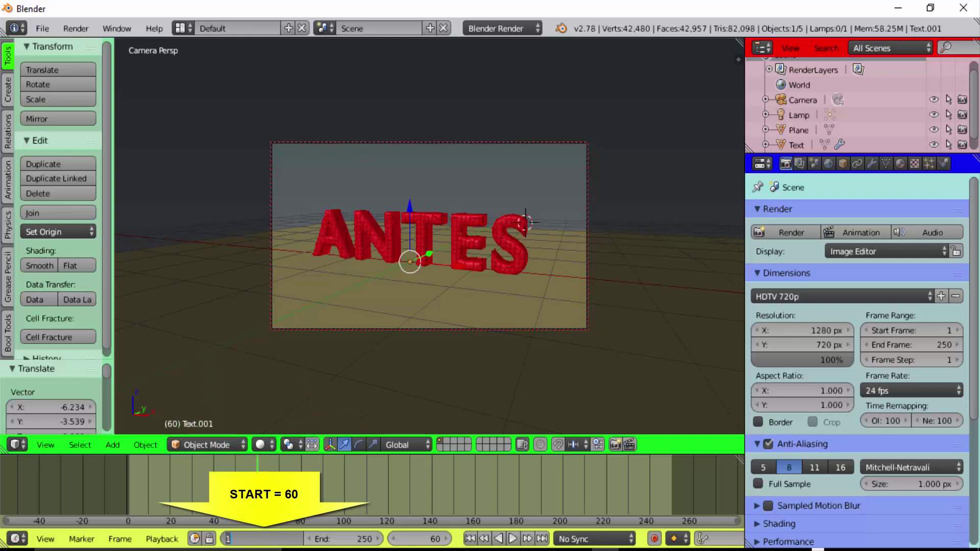
pyautogui.write('60')
pyautogui.press('Return')
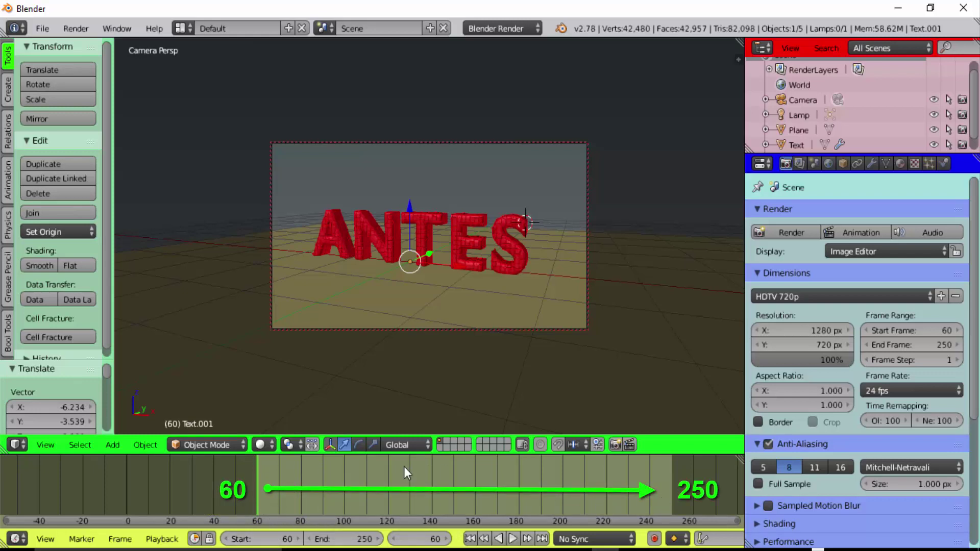
pyautogui.click(513, 538)
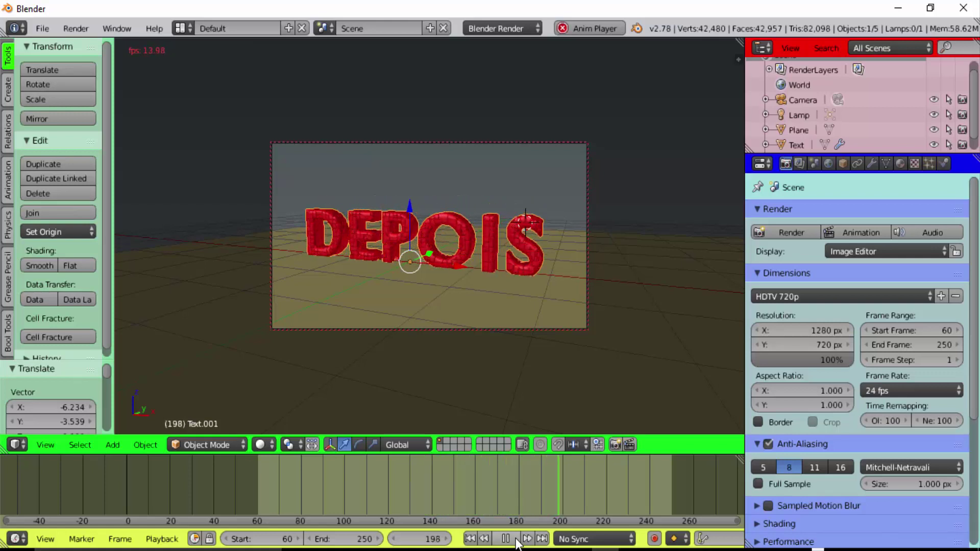
pyautogui.click(506, 539)
pyautogui.click(469, 539)
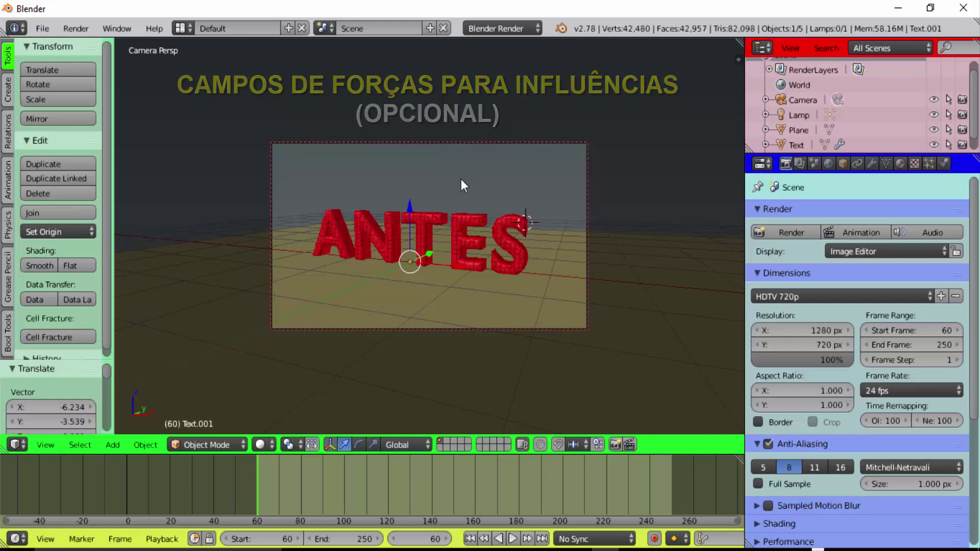
# Add a Turbulence force field, slide it along X to the ANTES text's centre, and view its physics settings
pyautogui.hotkey('shift', 'a')
pyautogui.hotkey('shift', 'a')
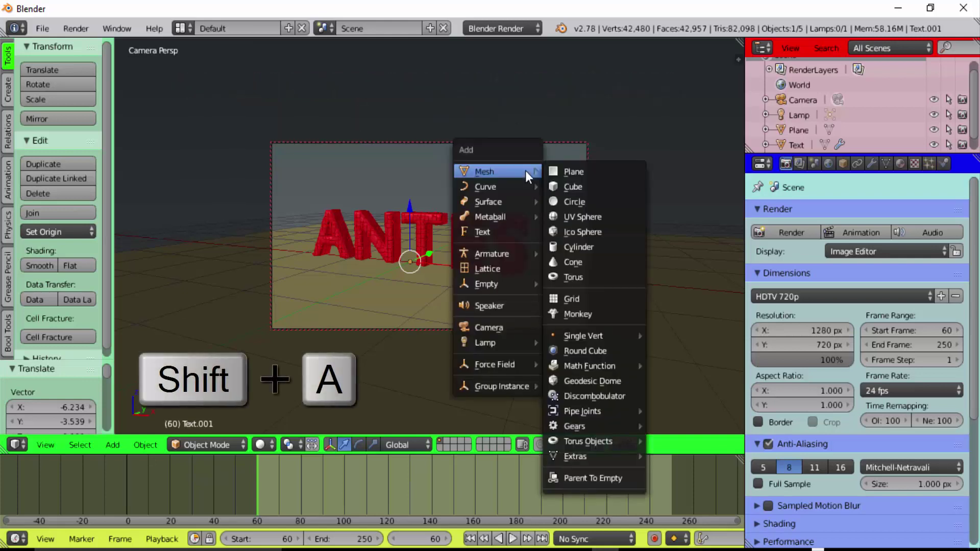
pyautogui.moveTo(495, 364)
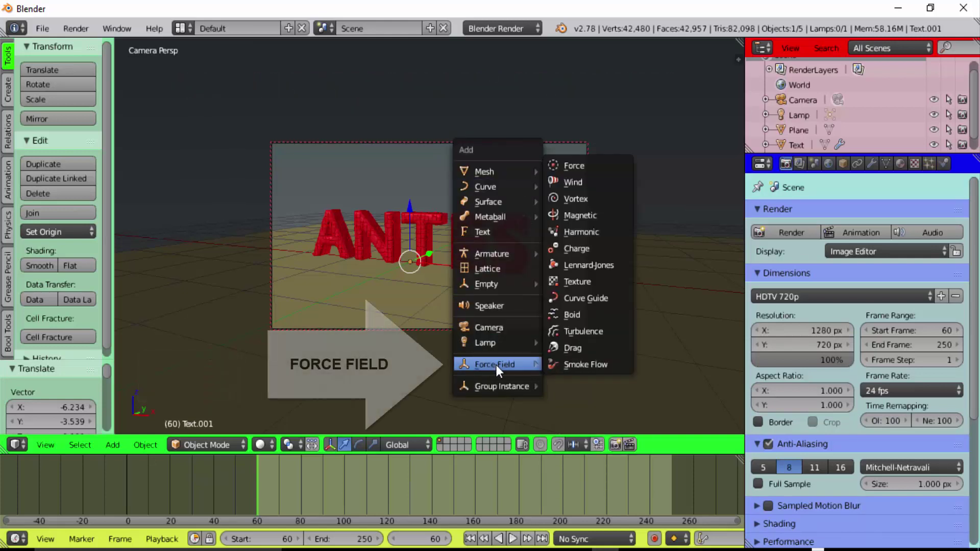
pyautogui.click(583, 330)
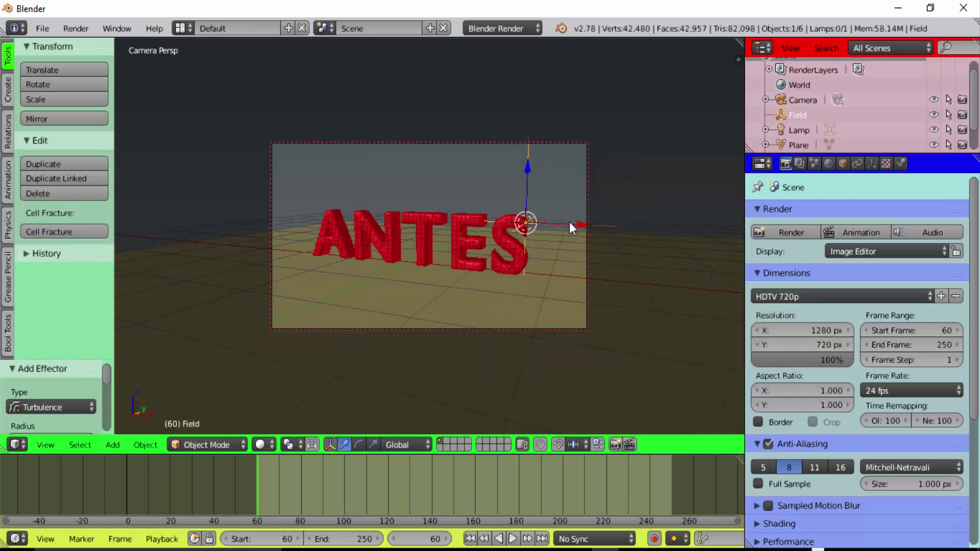
pyautogui.press('g')
pyautogui.press('z')
pyautogui.press('x')
pyautogui.click(488, 225)
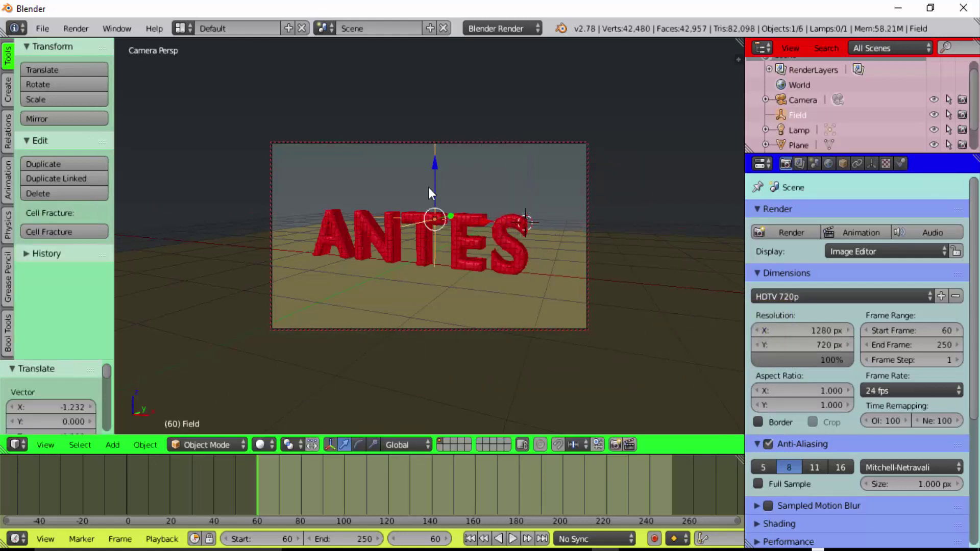
pyautogui.click(902, 163)
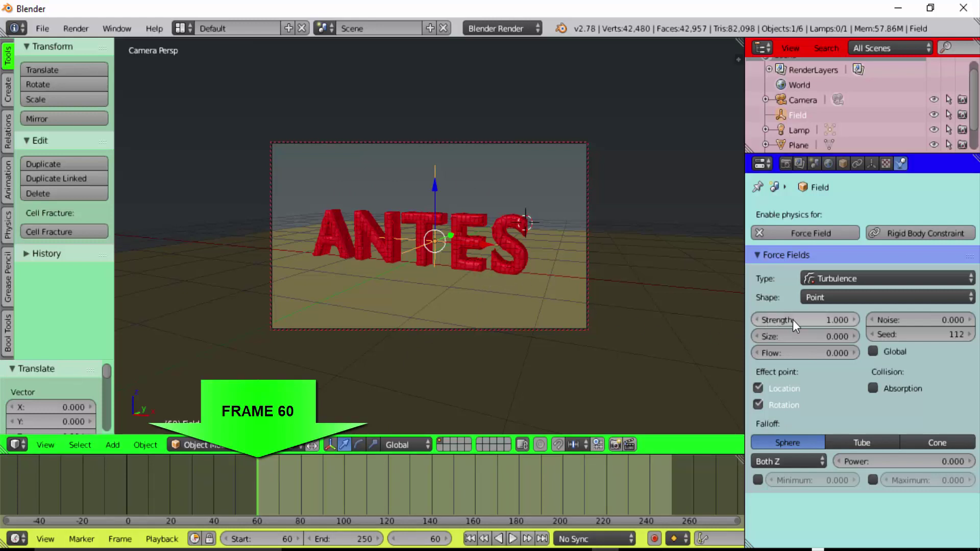
# Keyframe Turbulence Strength 0 at frames 60 and 130, previewing playback in between
pyautogui.write('0')
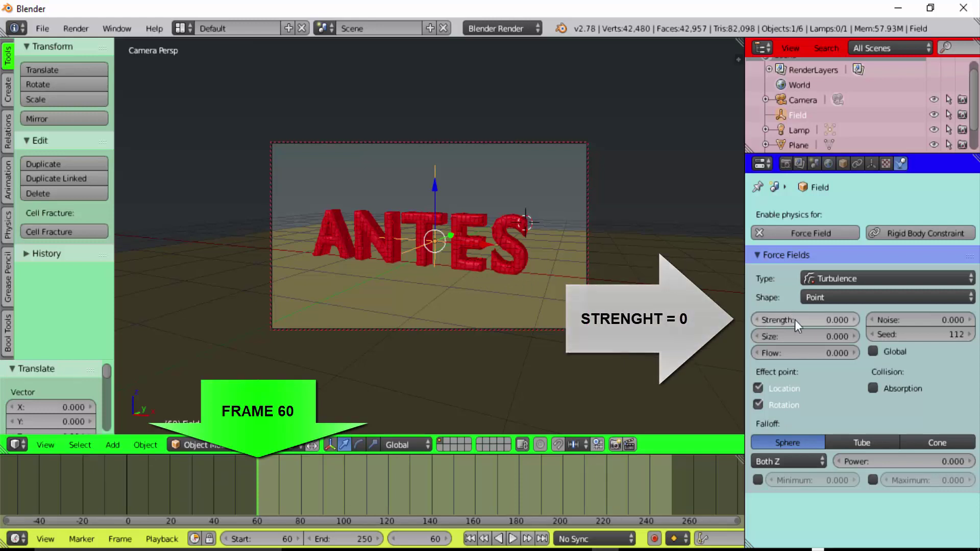
pyautogui.rightClick(793, 320)
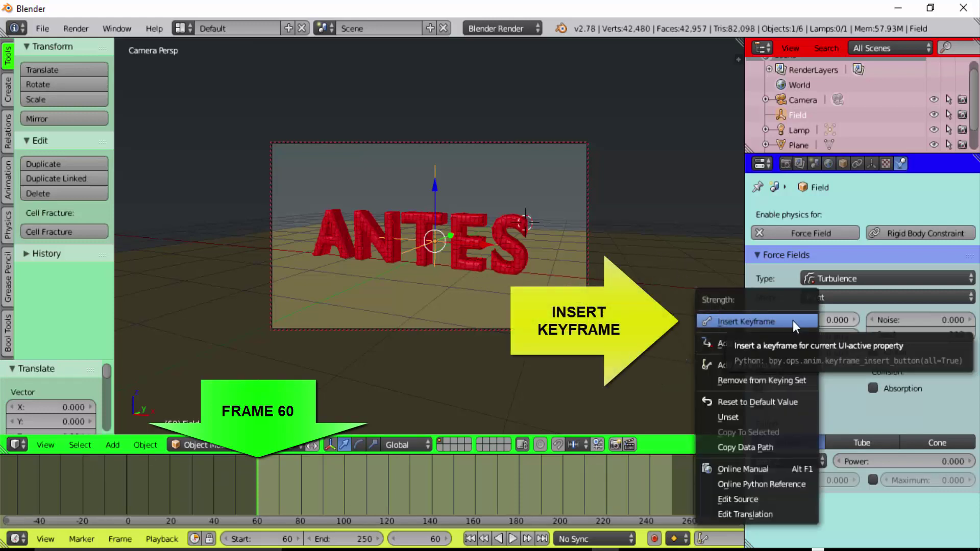
pyautogui.click(761, 321)
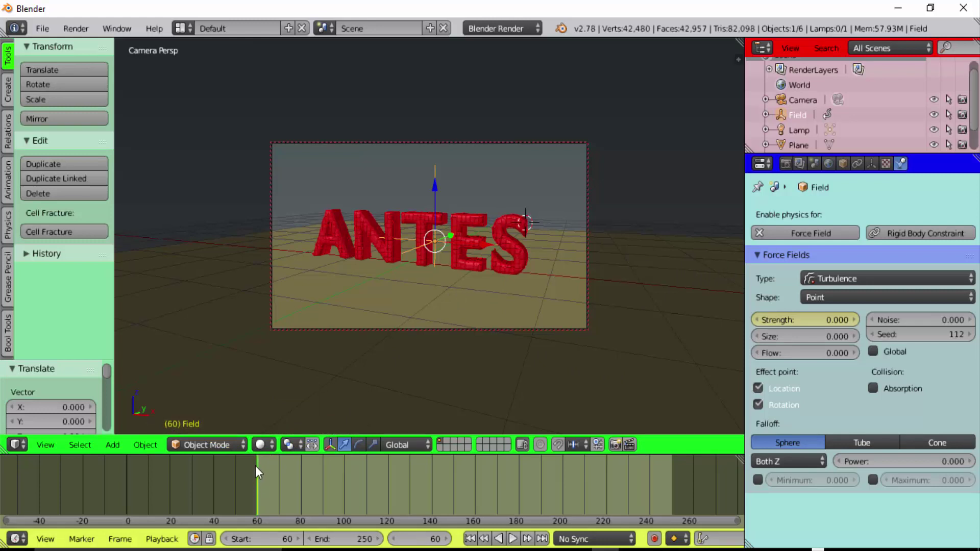
pyautogui.hotkey('alt', 'a')
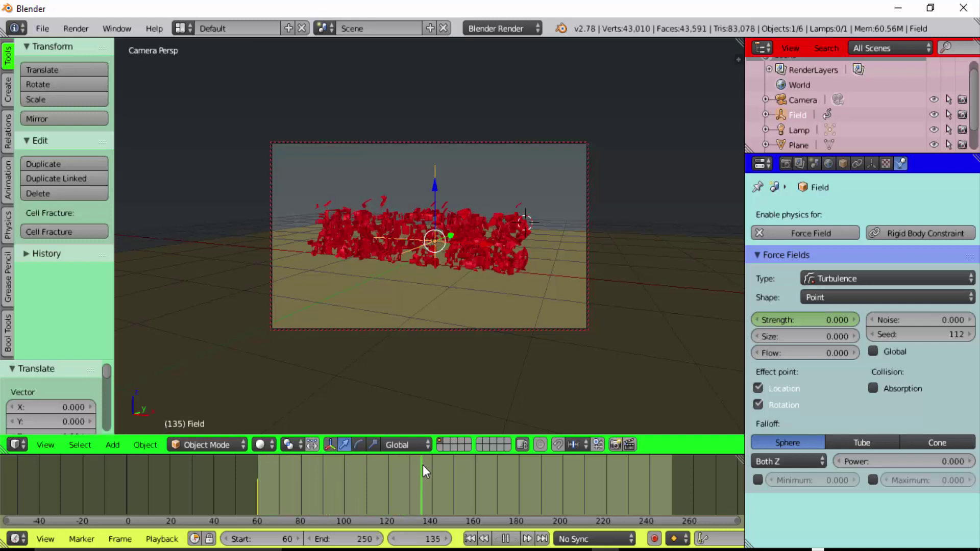
pyautogui.hotkey('alt', 'a')
pyautogui.moveTo(427, 467); pyautogui.dragTo(410, 472)
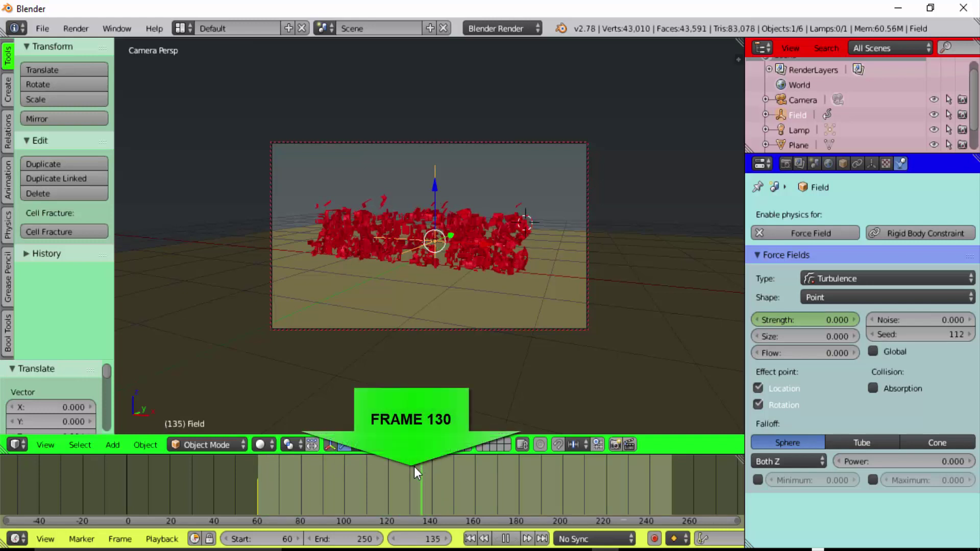
pyautogui.rightClick(792, 316)
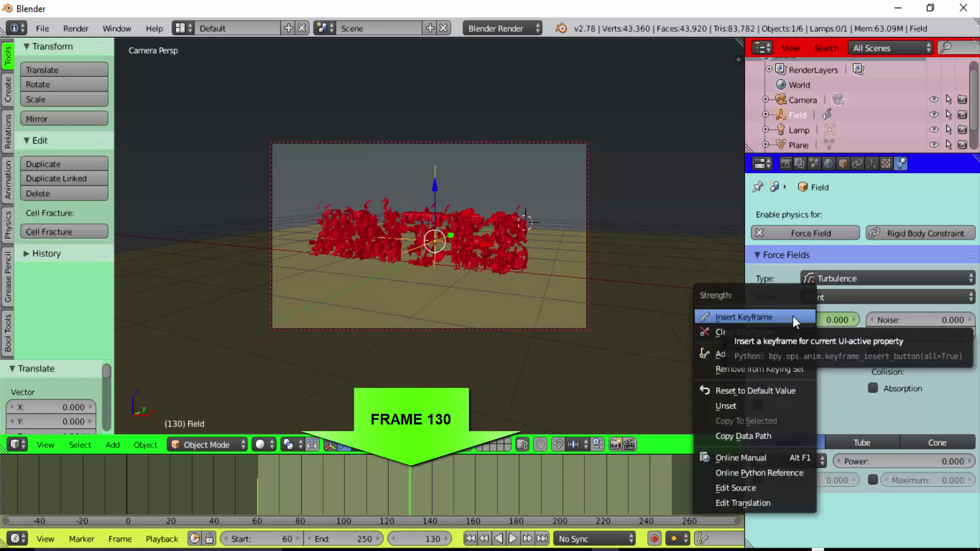
pyautogui.click(765, 317)
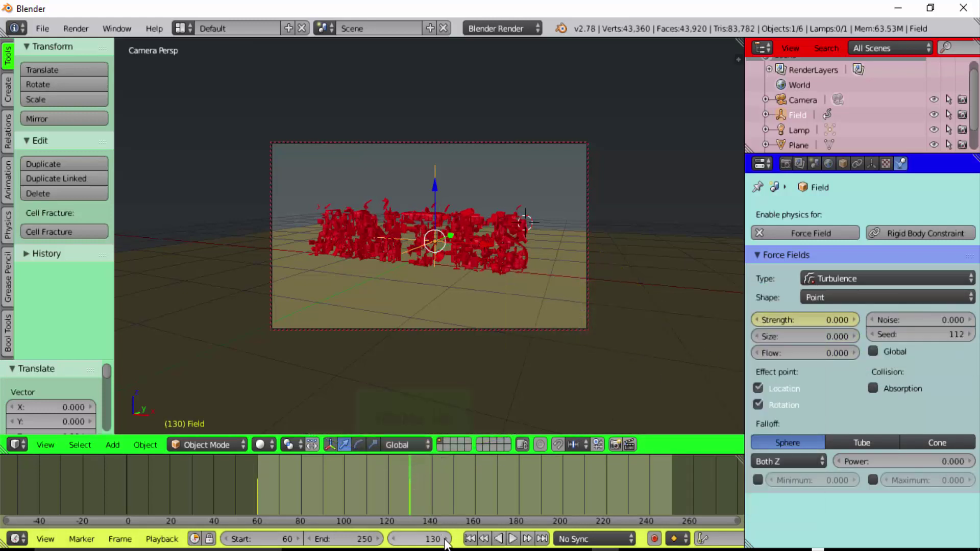
# Keyframe Strength 1 at frame 132, then replay from frame 60
pyautogui.click(445, 538)
pyautogui.click(445, 539)
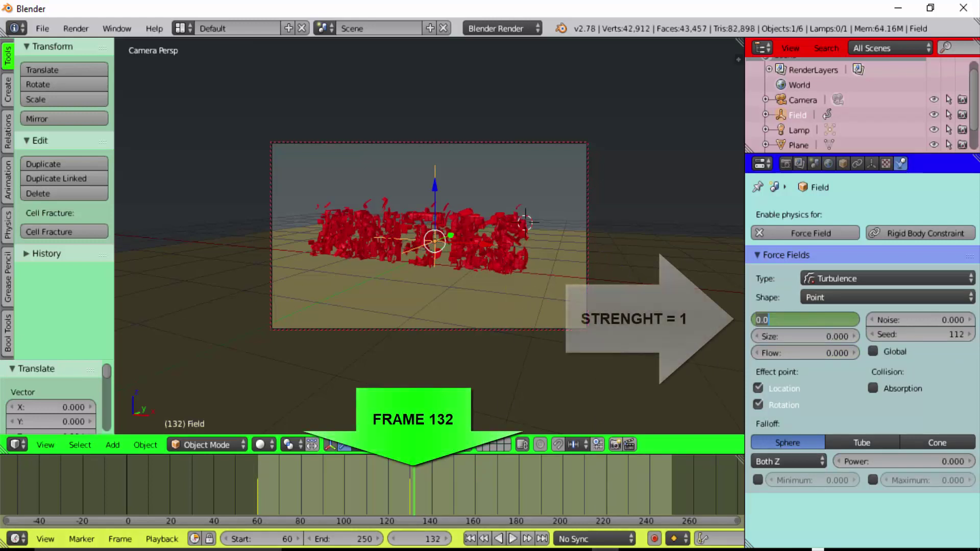
pyautogui.write('1')
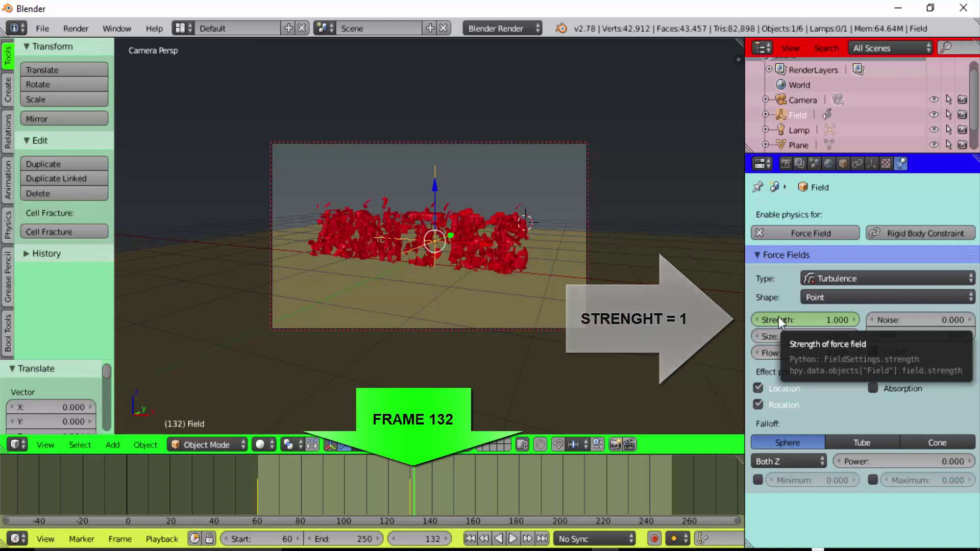
pyautogui.rightClick(783, 315)
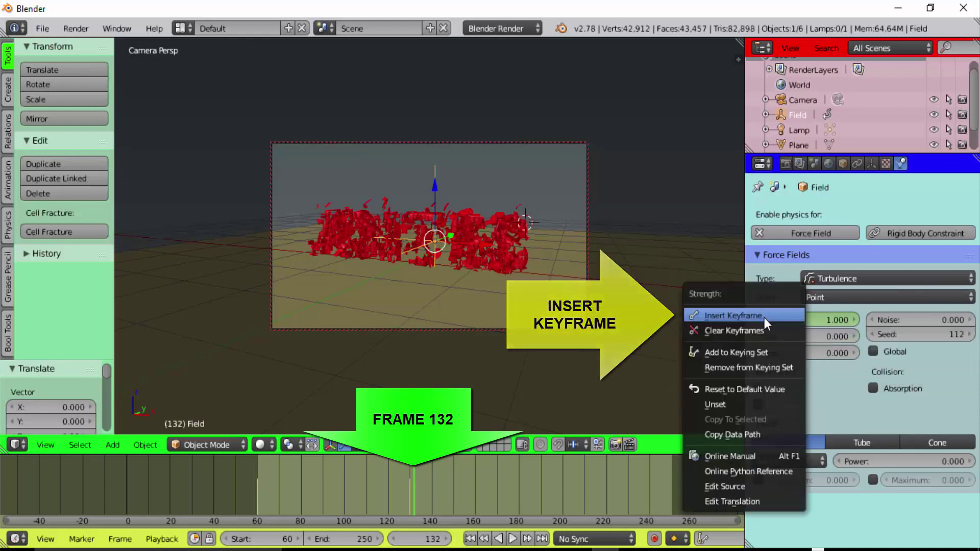
pyautogui.click(764, 317)
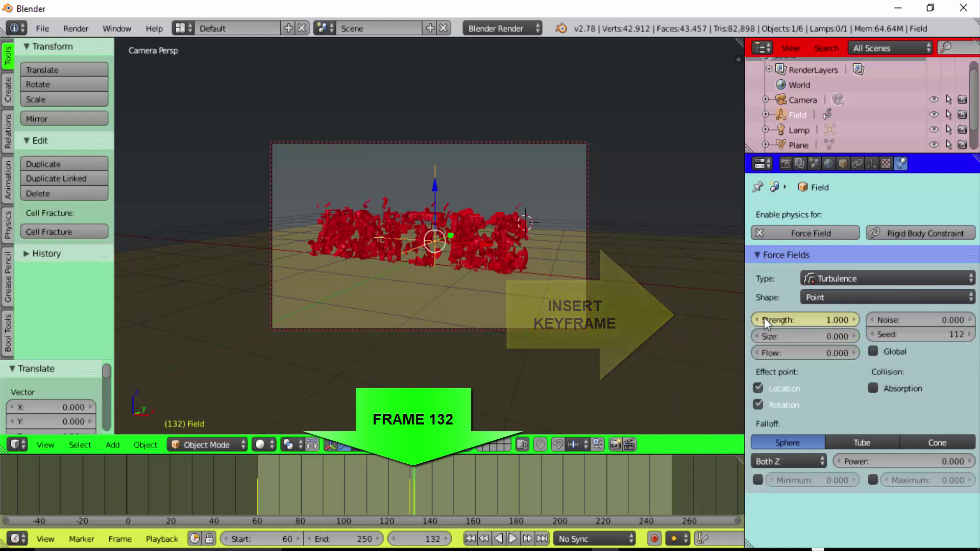
pyautogui.click(470, 539)
pyautogui.click(512, 539)
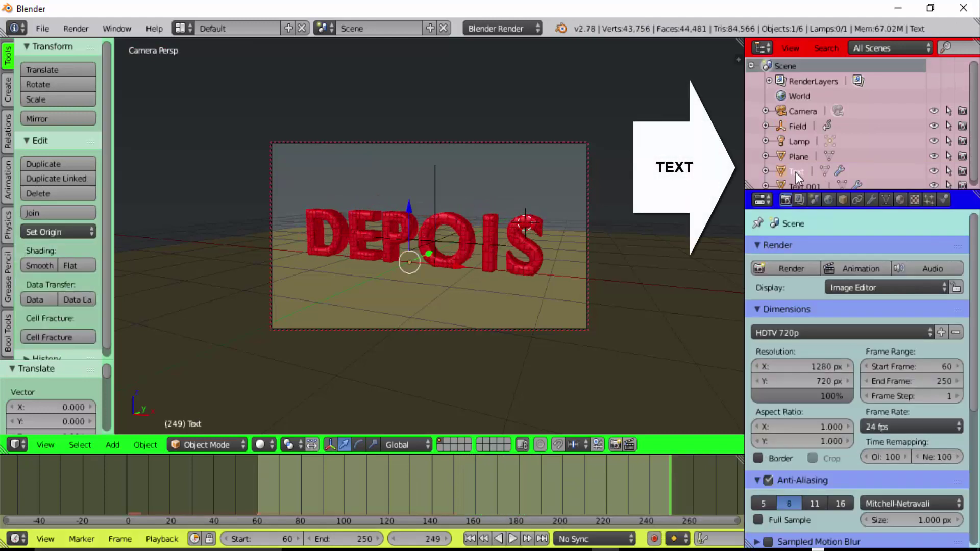
# Switch the Text object's particle render from Halo to None and check Text.001's particles
pyautogui.click(929, 200)
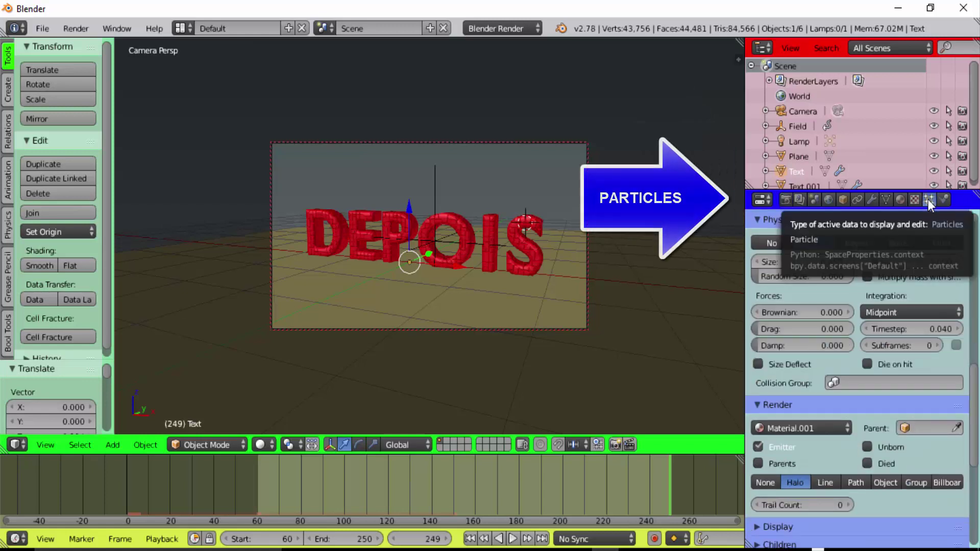
pyautogui.scroll(-5, 805, 228)
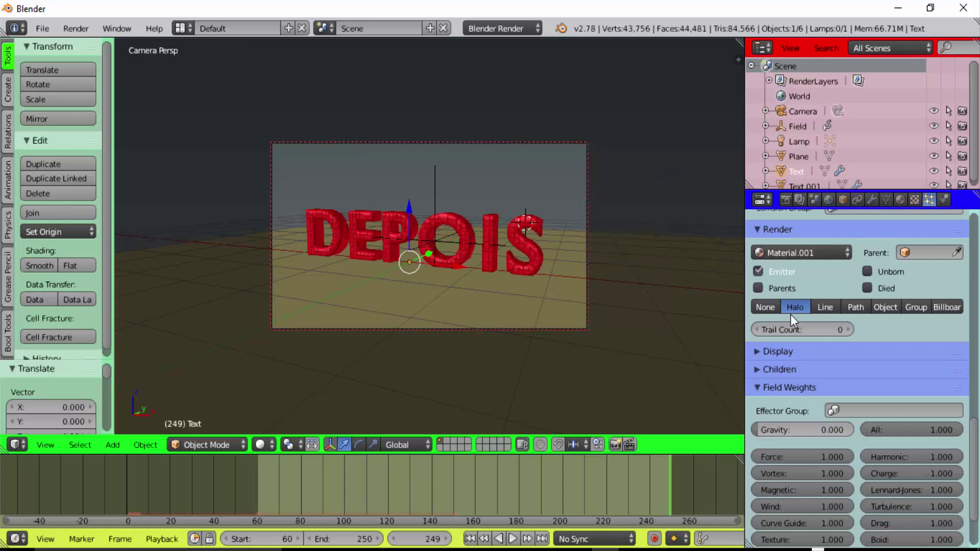
pyautogui.click(764, 307)
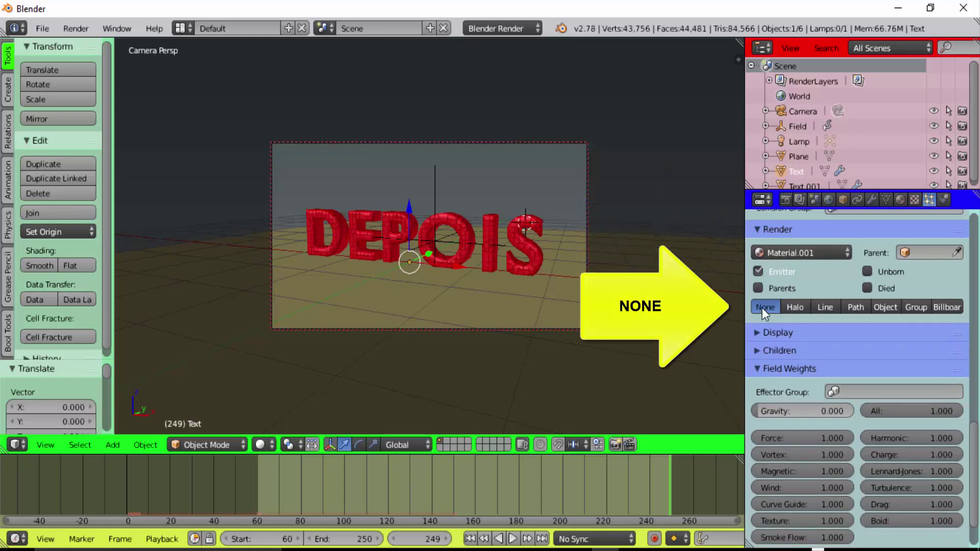
pyautogui.click(809, 185)
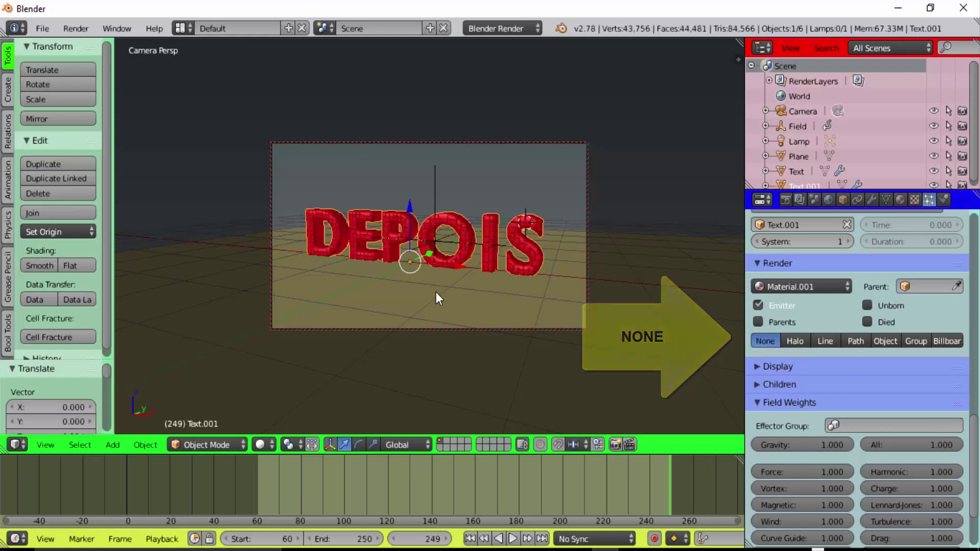
pyautogui.click(784, 199)
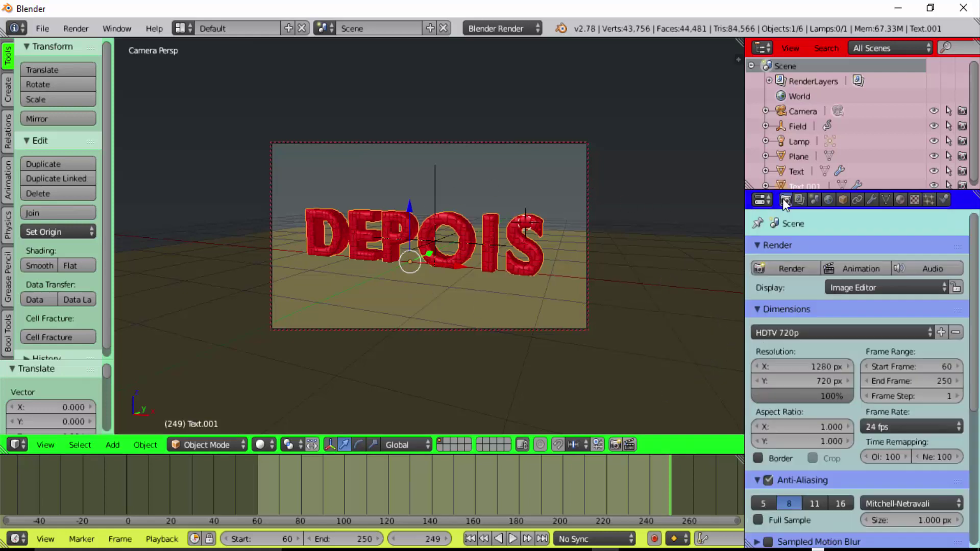
# Render the full animation through frame 250 with the Animation button
pyautogui.click(858, 267)
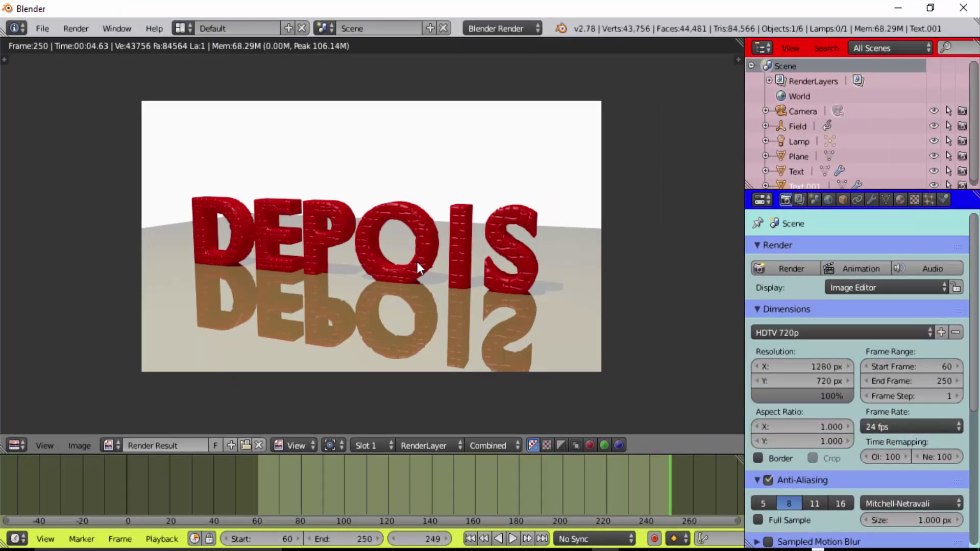
pyautogui.click(82, 29)
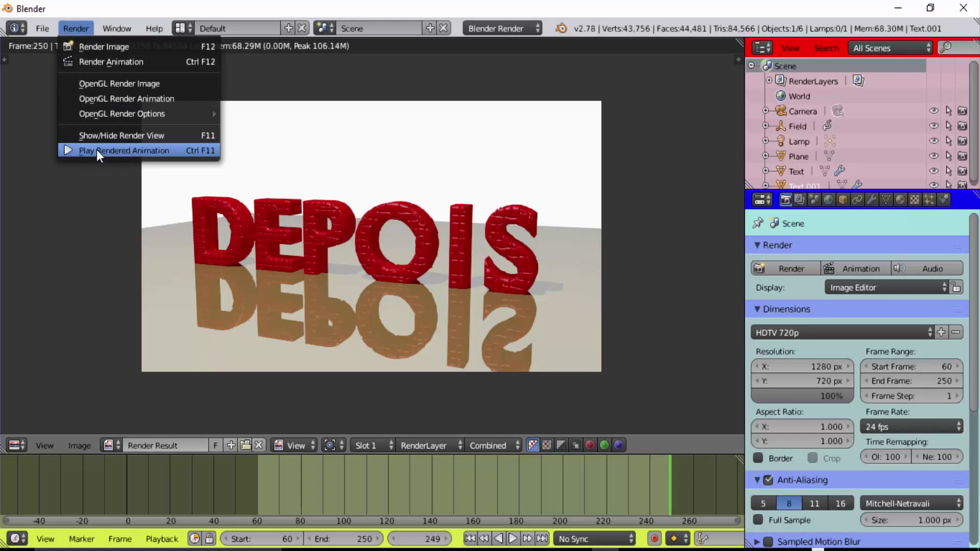
pyautogui.click(133, 150)
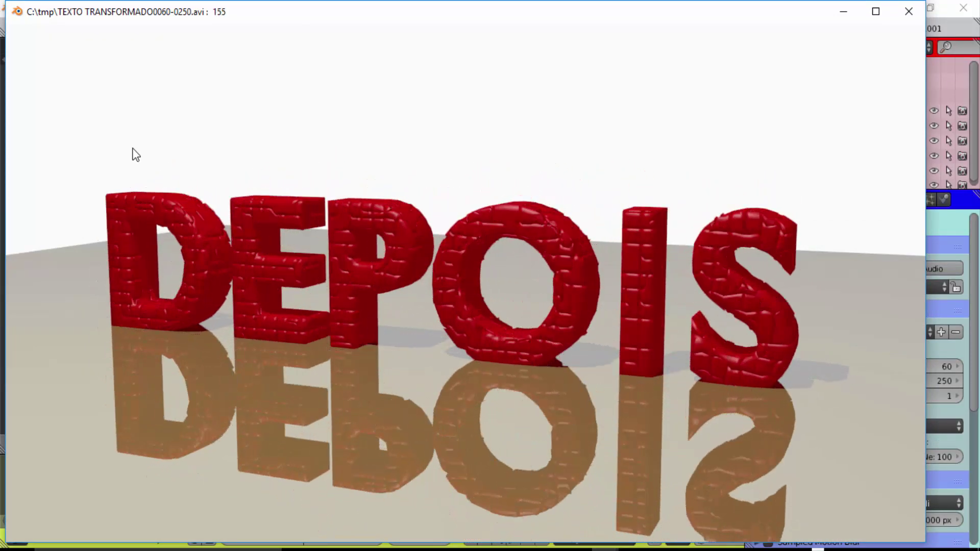
pyautogui.click(907, 12)
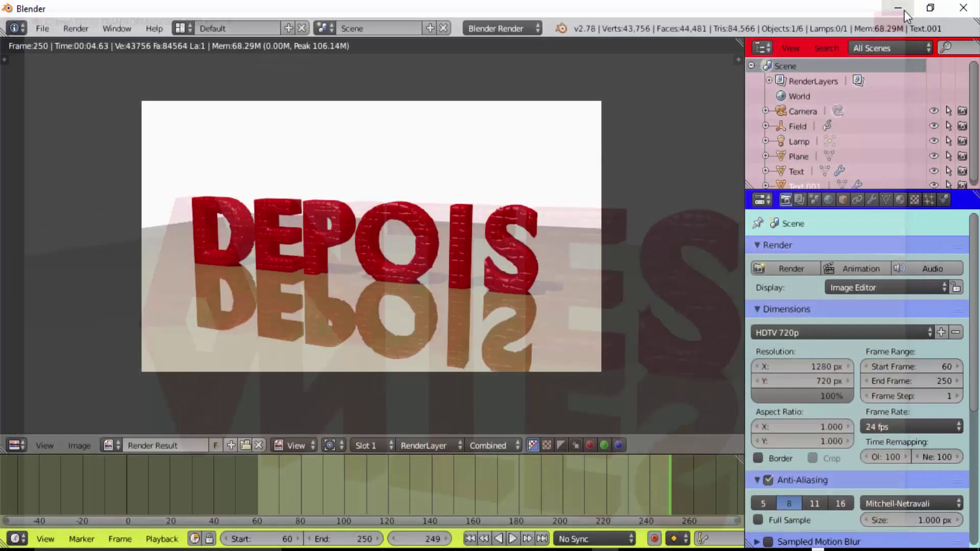